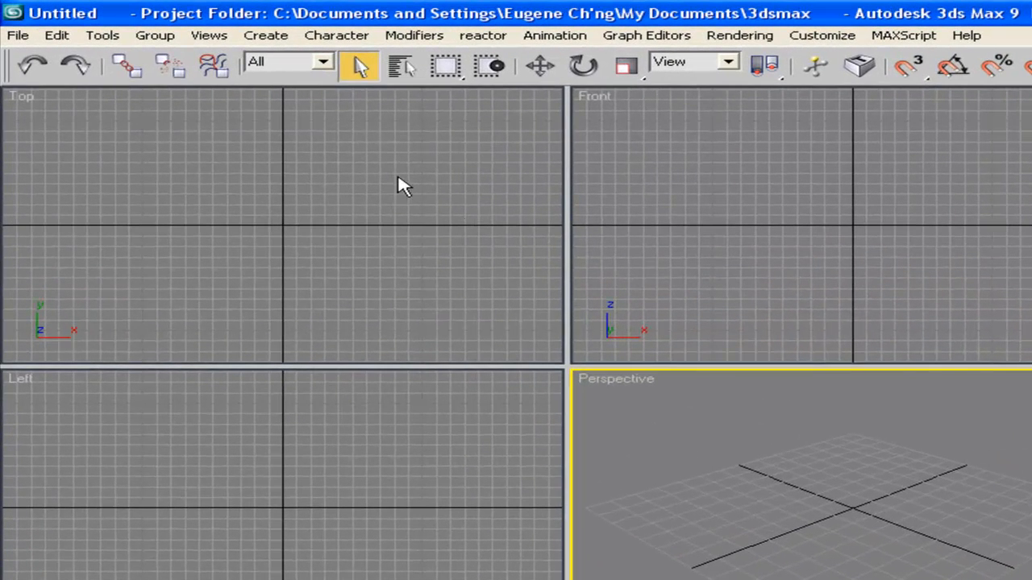
# Activate the Top, Front, Left and Perspective viewports in turn
pyautogui.click(234, 144)
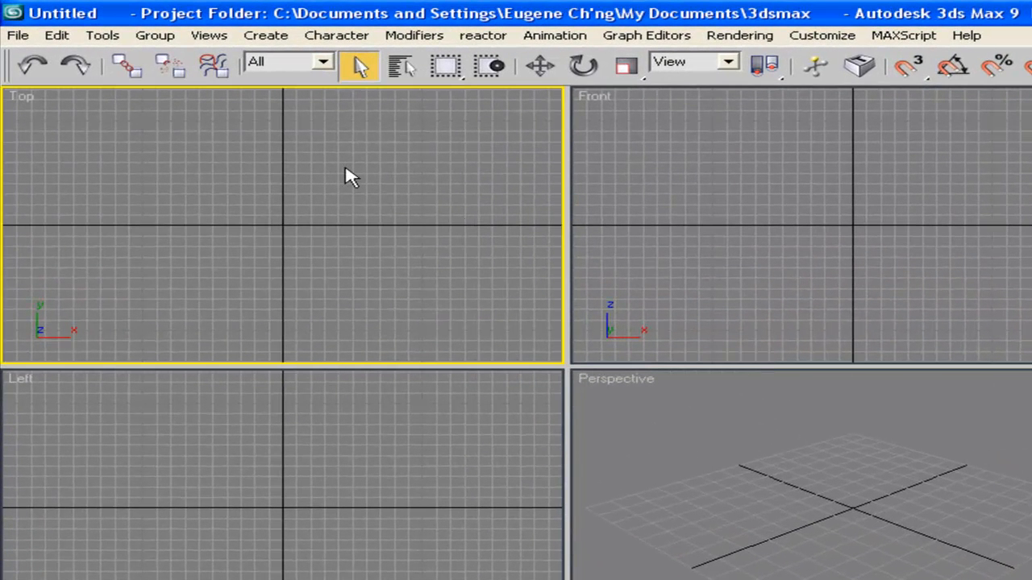
pyautogui.click(721, 162)
pyautogui.click(187, 525)
pyautogui.click(675, 497)
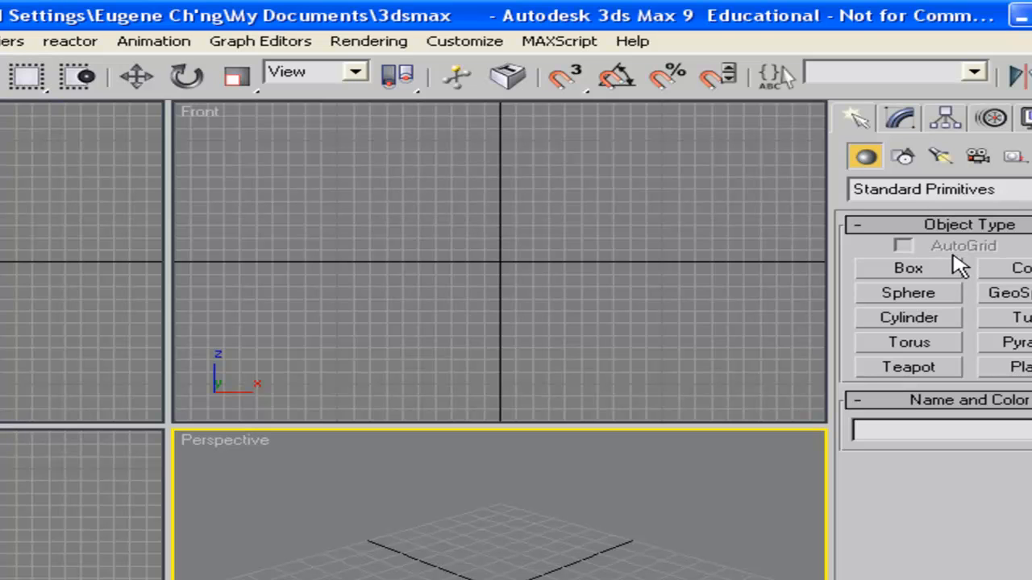
# Create a standard primitive box about 53 long, 46 wide and 65 high on the grid in the Perspective viewport
pyautogui.click(937, 273)
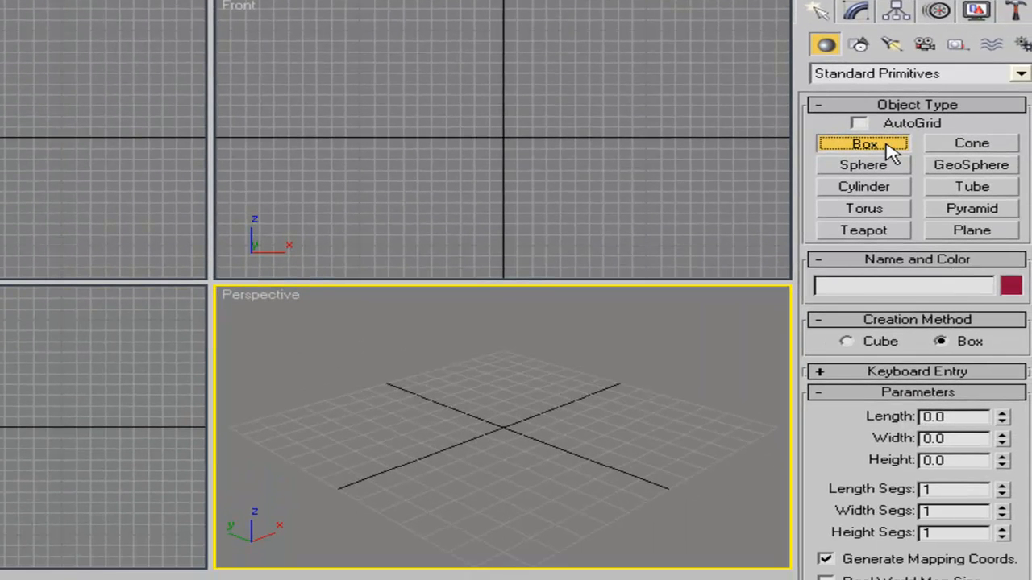
pyautogui.click(822, 373)
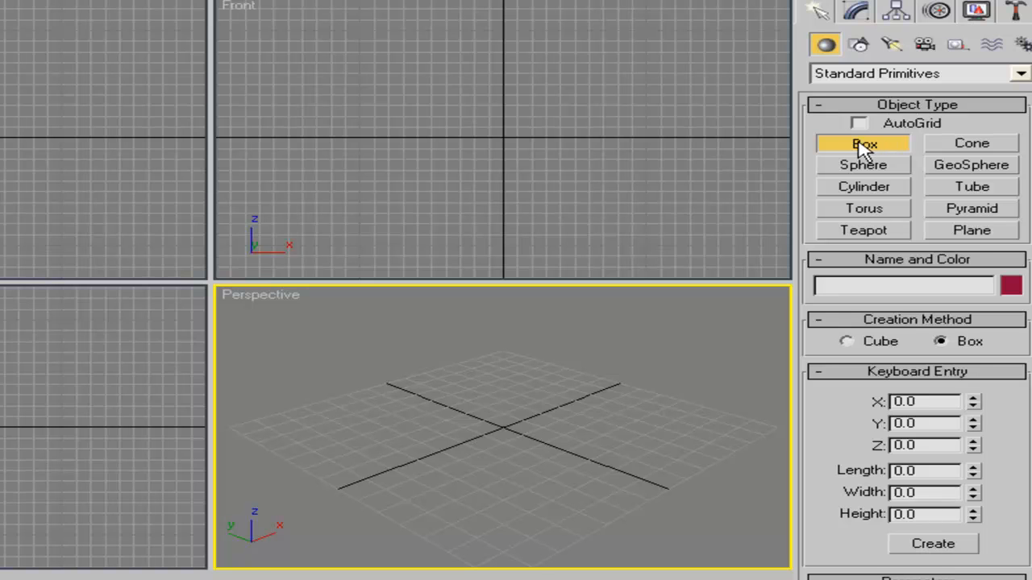
pyautogui.click(865, 148)
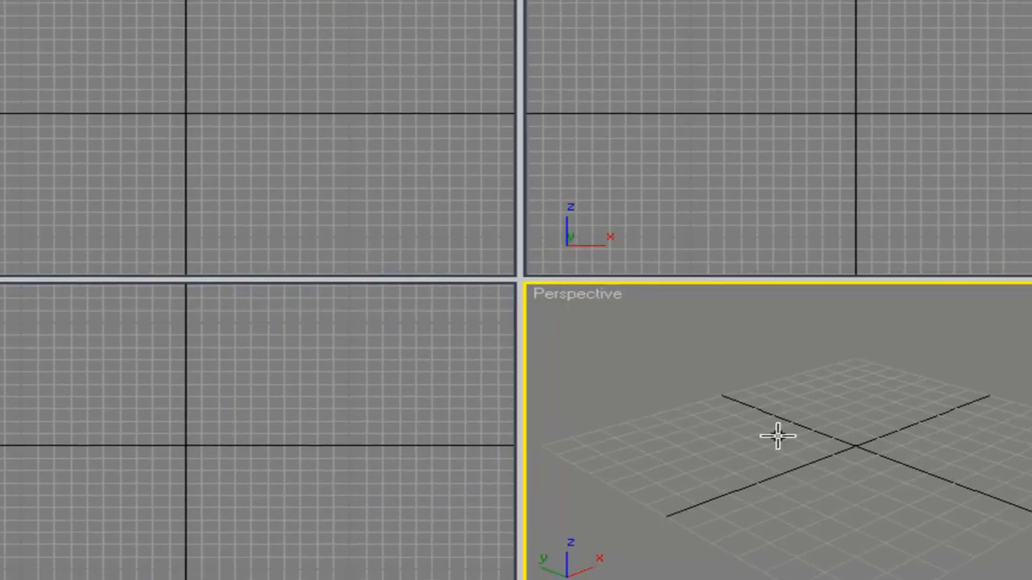
pyautogui.moveTo(428, 416); pyautogui.dragTo(463, 434)
pyautogui.moveTo(853, 461); pyautogui.dragTo(816, 542)
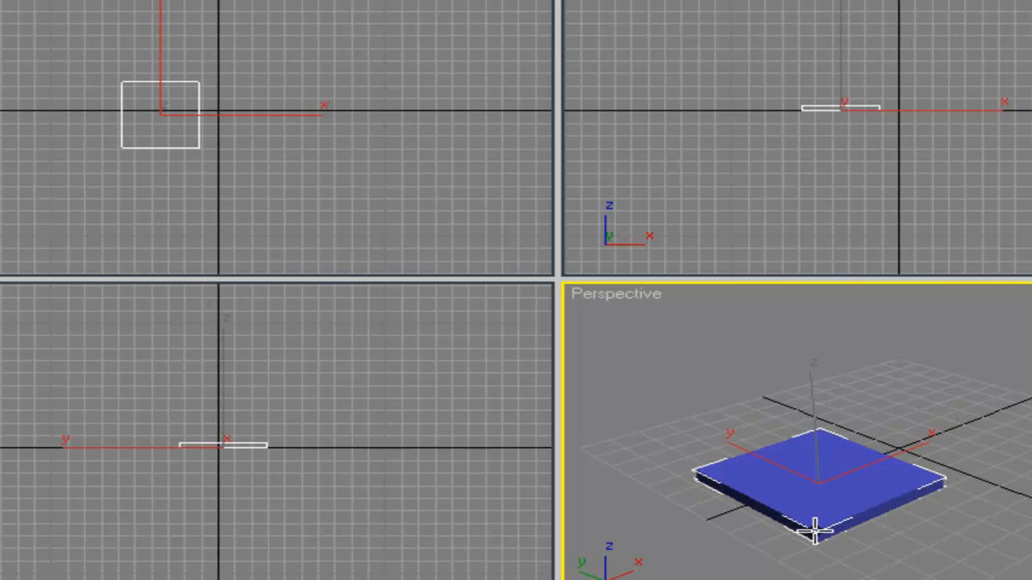
pyautogui.click(819, 392)
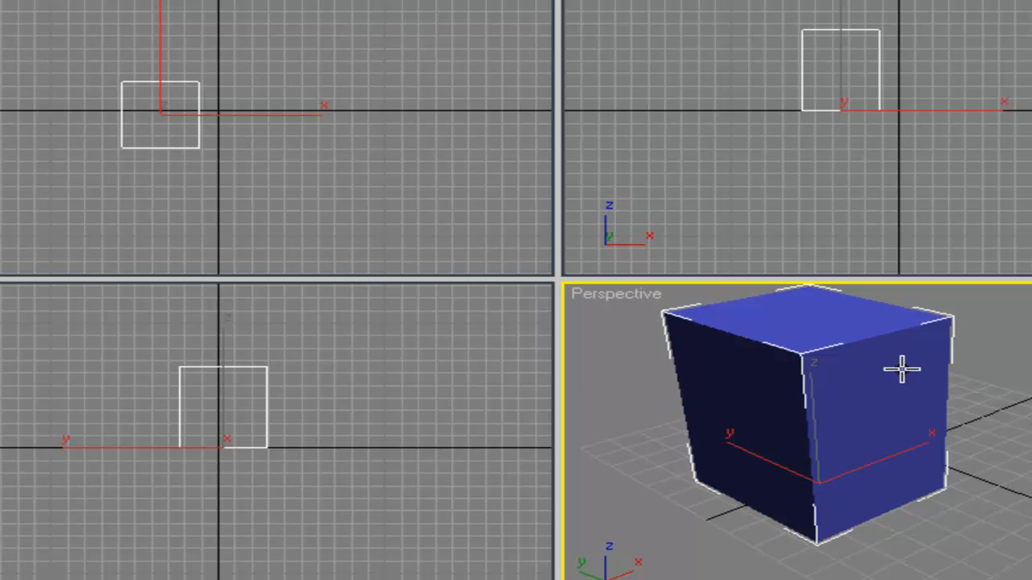
# Zoom the Perspective view in and out around the box
pyautogui.scroll(-8, 894, 367)
pyautogui.scroll(5, 899, 367)
pyautogui.scroll(-5, 900, 369)
pyautogui.scroll(12, 901, 369)
pyautogui.scroll(-8, 901, 370)
pyautogui.scroll(6, 901, 369)
pyautogui.scroll(-3, 900, 369)
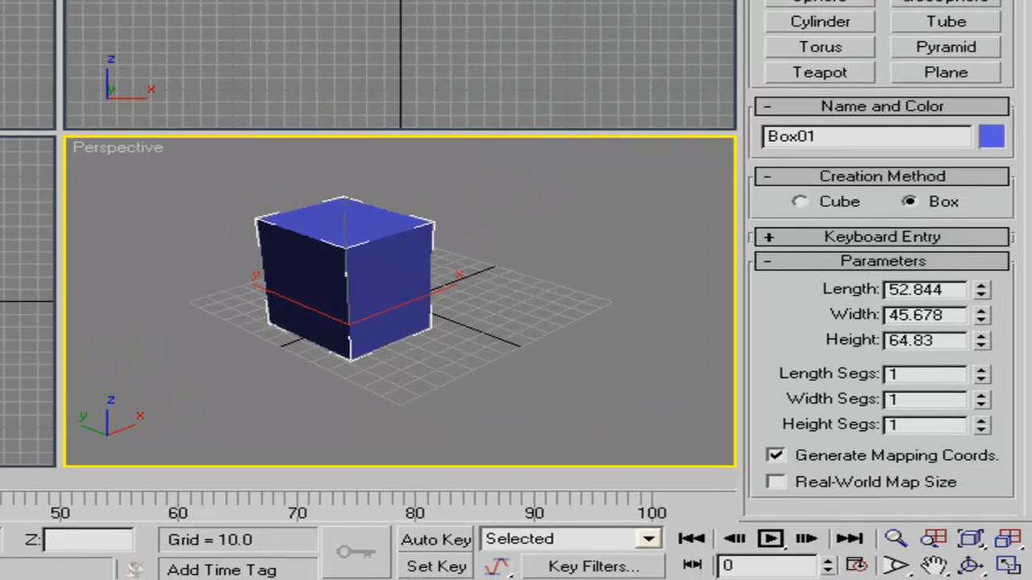
# Adjust the Perspective view of the box with the Zoom, Field-of-View, Pan and Zoom All tools
pyautogui.click(898, 541)
pyautogui.moveTo(528, 337); pyautogui.dragTo(398, 243)
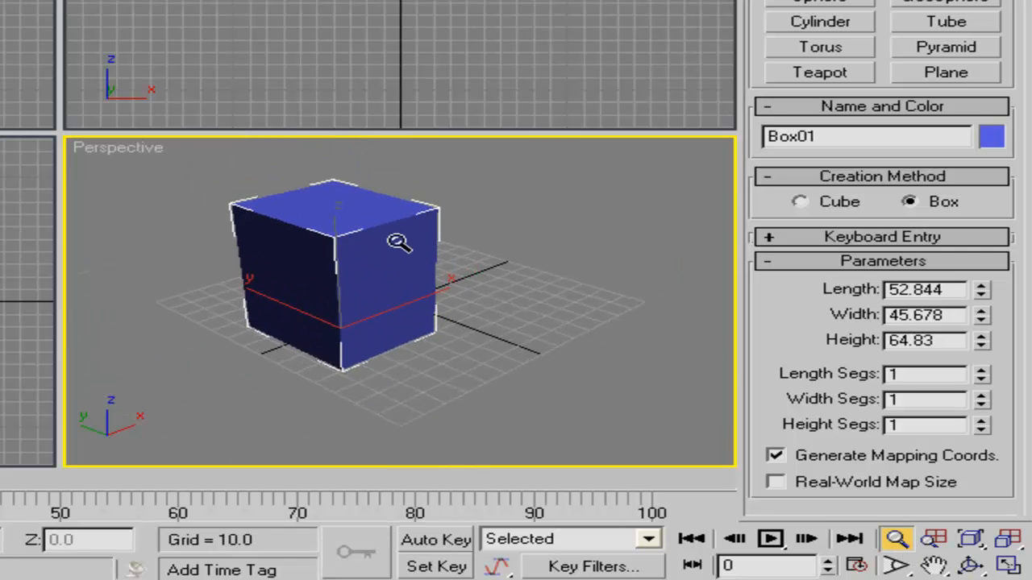
pyautogui.click(898, 567)
pyautogui.moveTo(358, 266); pyautogui.dragTo(372, 235)
pyautogui.click(933, 566)
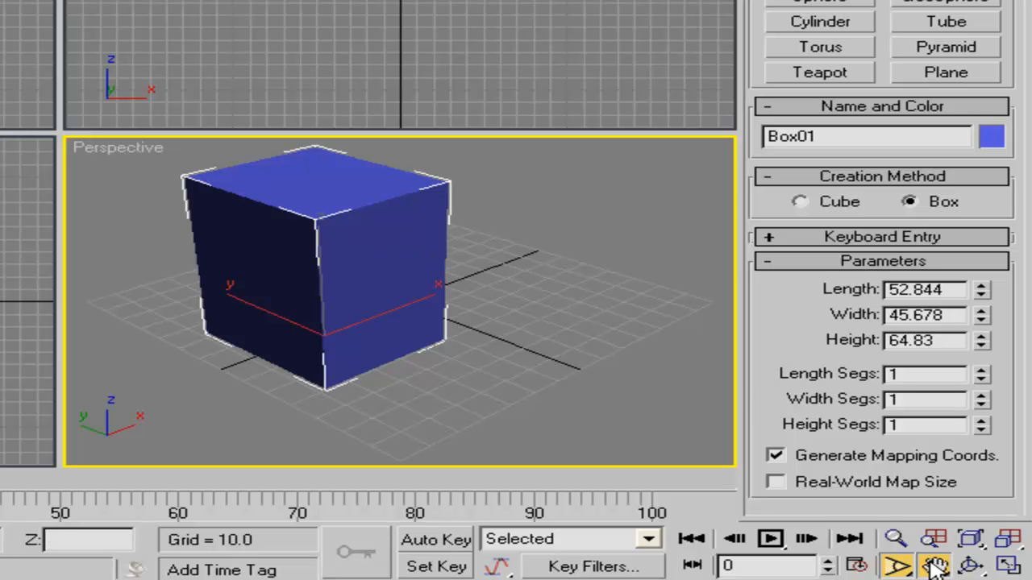
pyautogui.moveTo(338, 267); pyautogui.dragTo(331, 292)
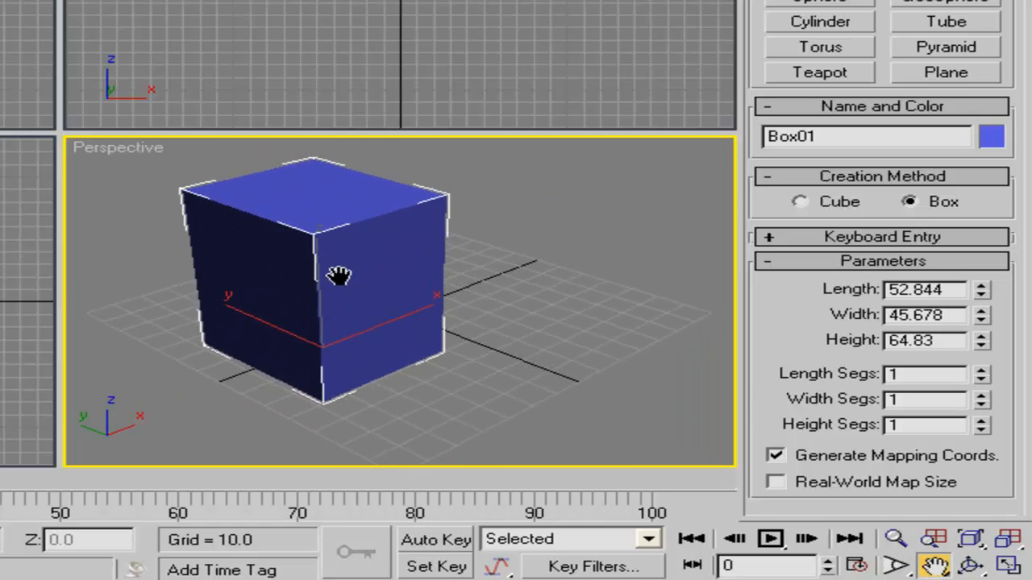
pyautogui.click(934, 539)
pyautogui.moveTo(387, 277); pyautogui.dragTo(433, 293)
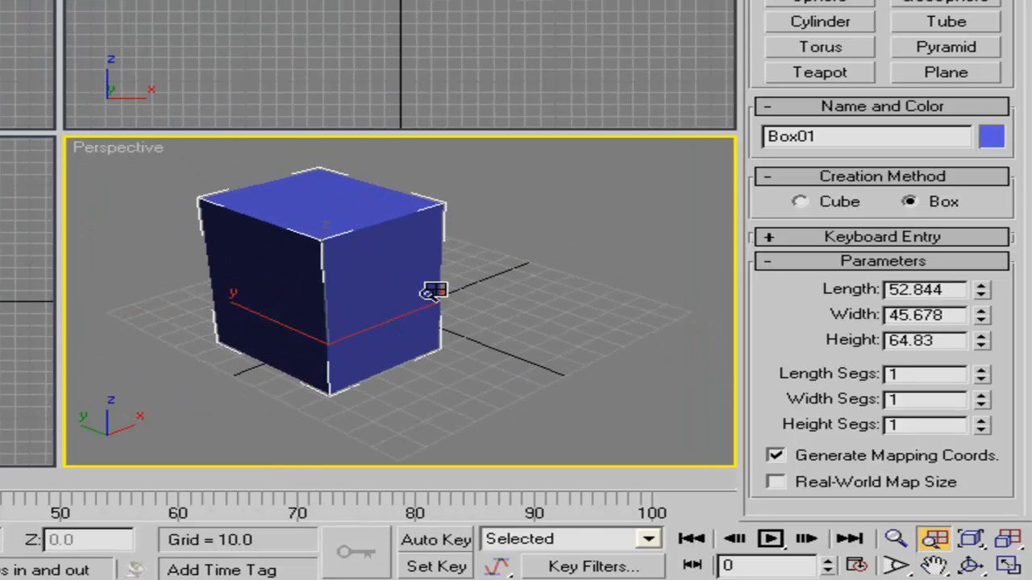
# Orbit the Perspective view around the box with Arc Rotate, and center the box with Zoom Extents
pyautogui.click(972, 566)
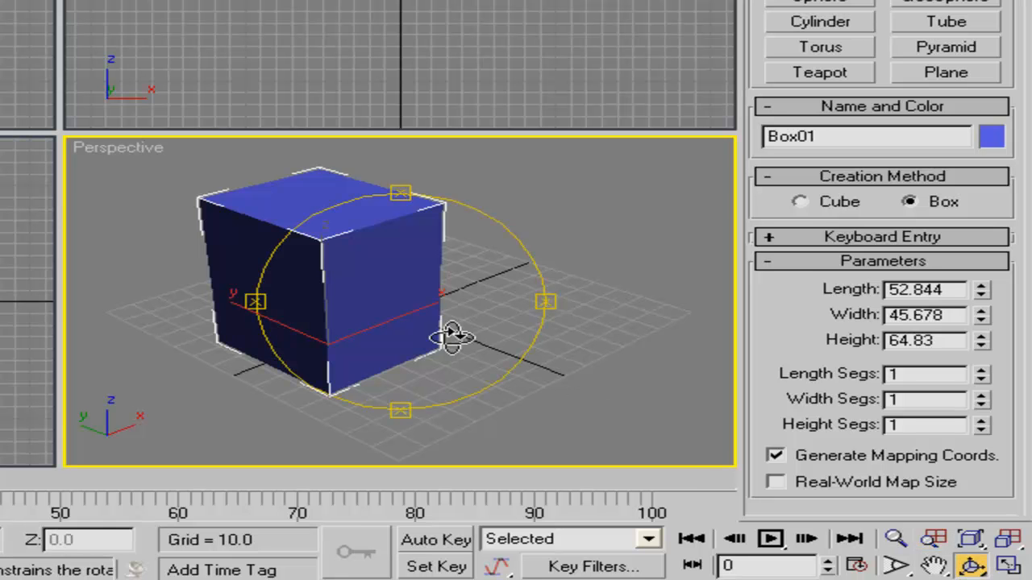
pyautogui.moveTo(396, 299); pyautogui.dragTo(543, 331)
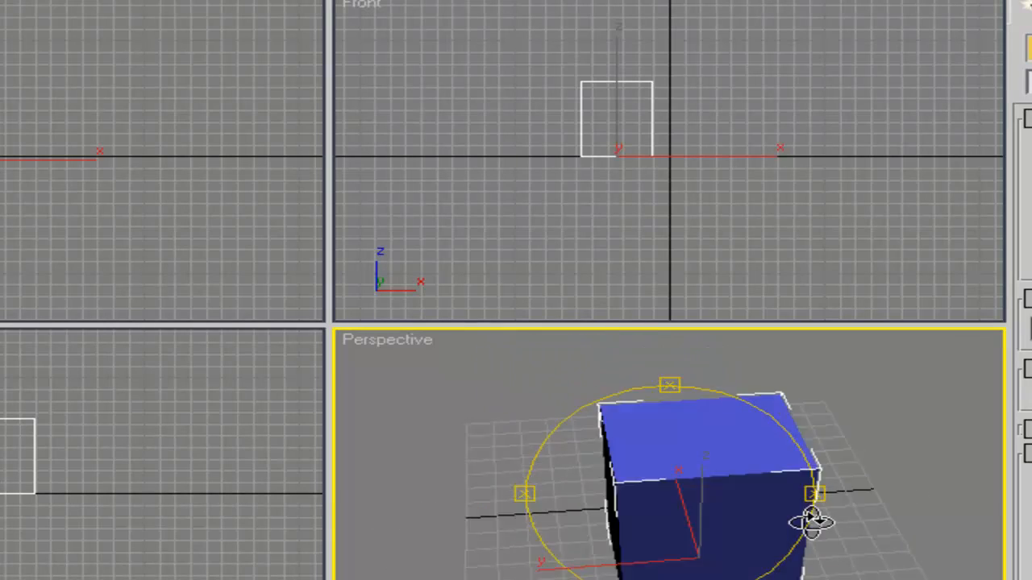
pyautogui.moveTo(811, 522); pyautogui.dragTo(608, 506)
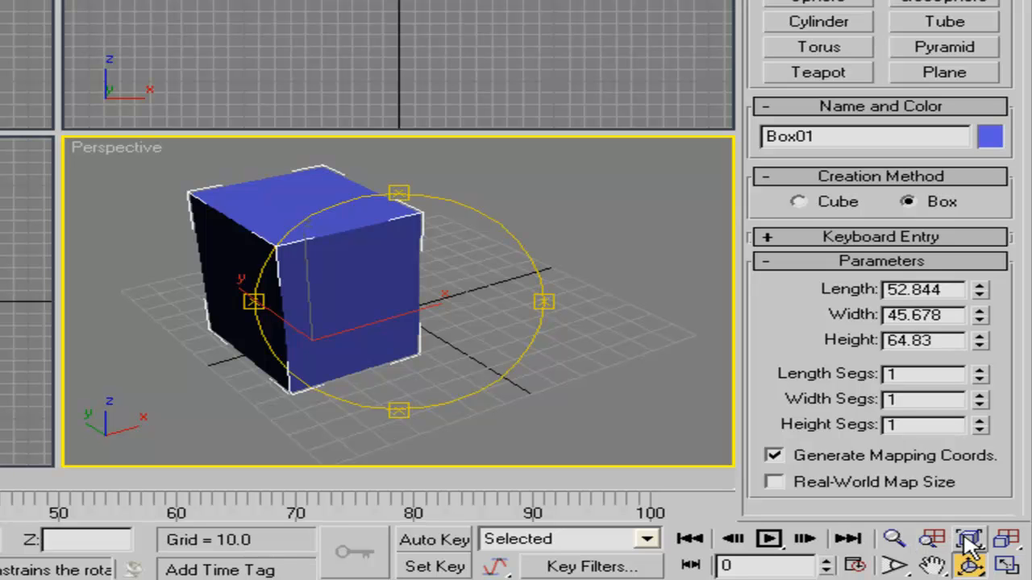
pyautogui.click(970, 540)
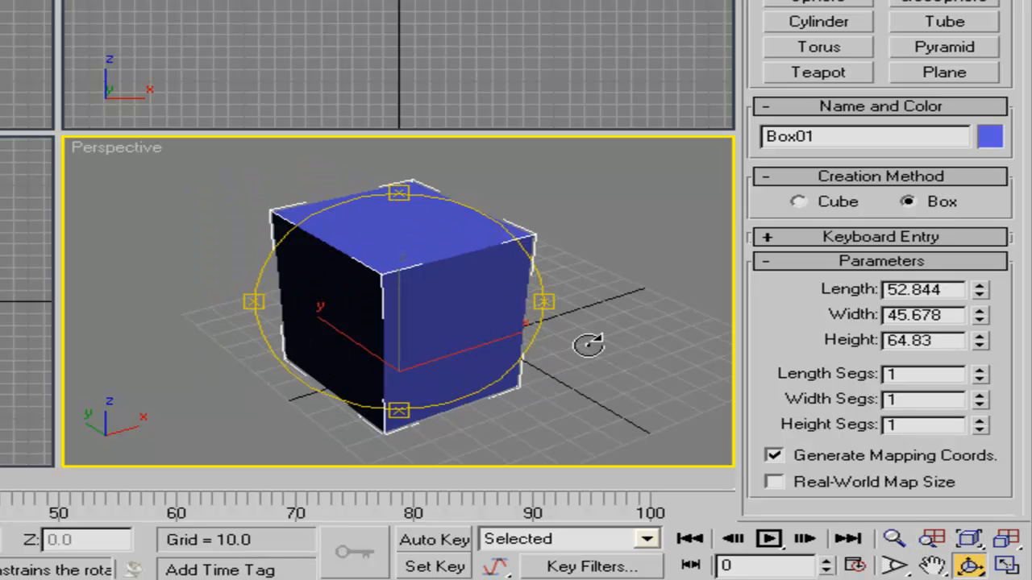
# Zoom out with Zoom All, inspect the Zoom Extents variants, and fit the box in all four viewports
pyautogui.click(932, 545)
pyautogui.moveTo(488, 285); pyautogui.dragTo(560, 346)
pyautogui.click(976, 541)
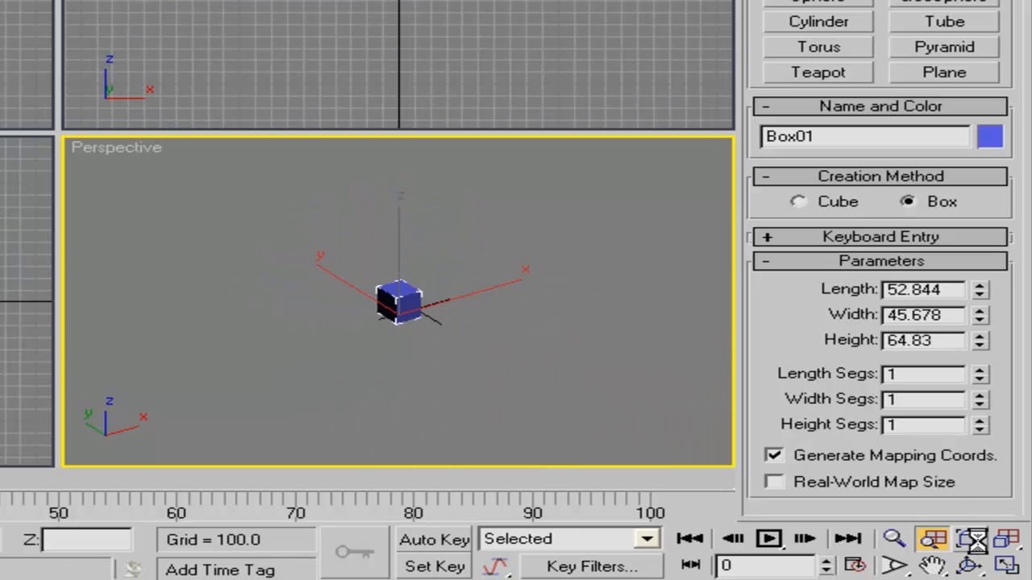
pyautogui.moveTo(976, 541); pyautogui.dragTo(986, 552)
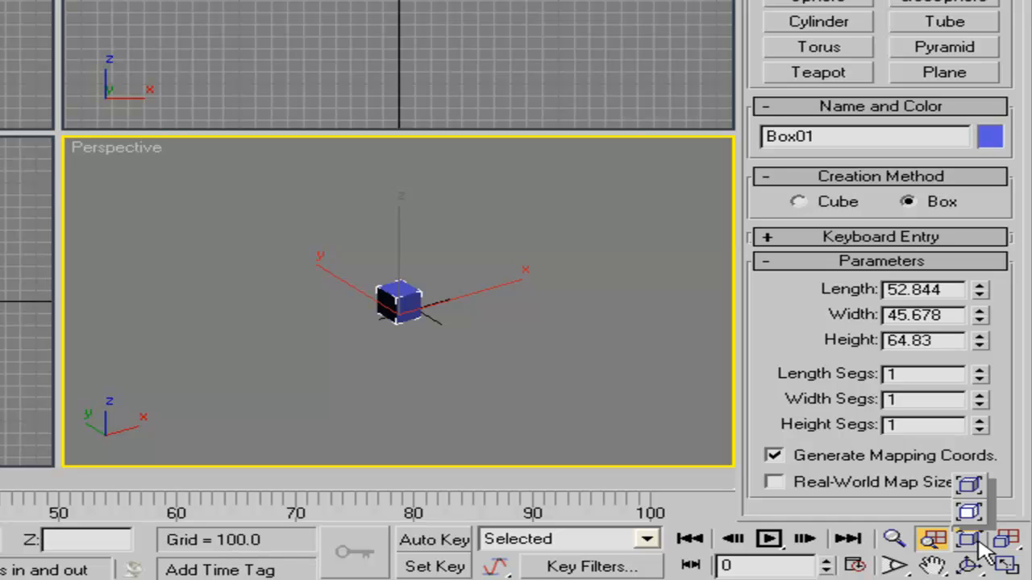
pyautogui.moveTo(985, 552); pyautogui.dragTo(984, 528)
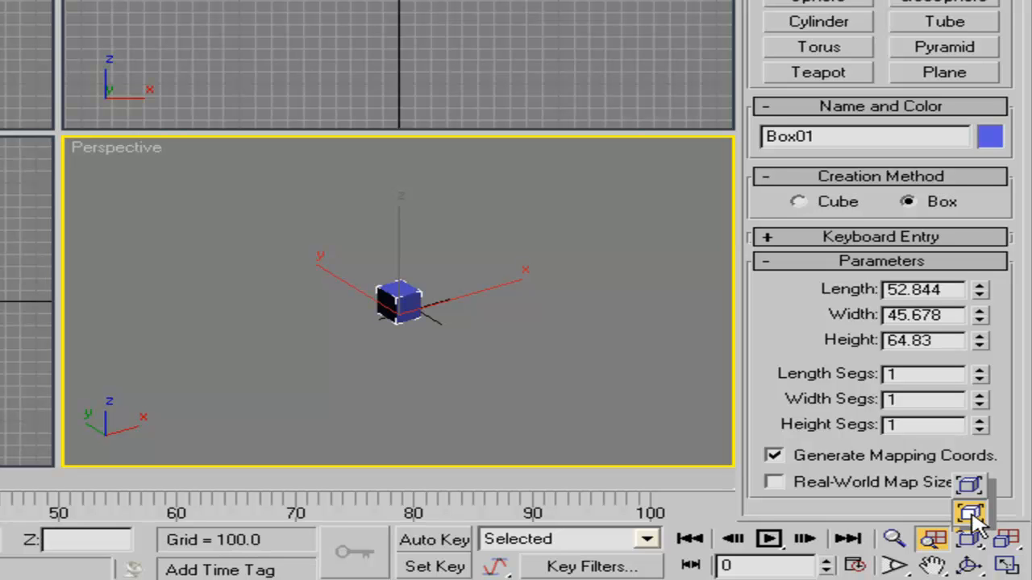
pyautogui.moveTo(977, 520); pyautogui.dragTo(1016, 548)
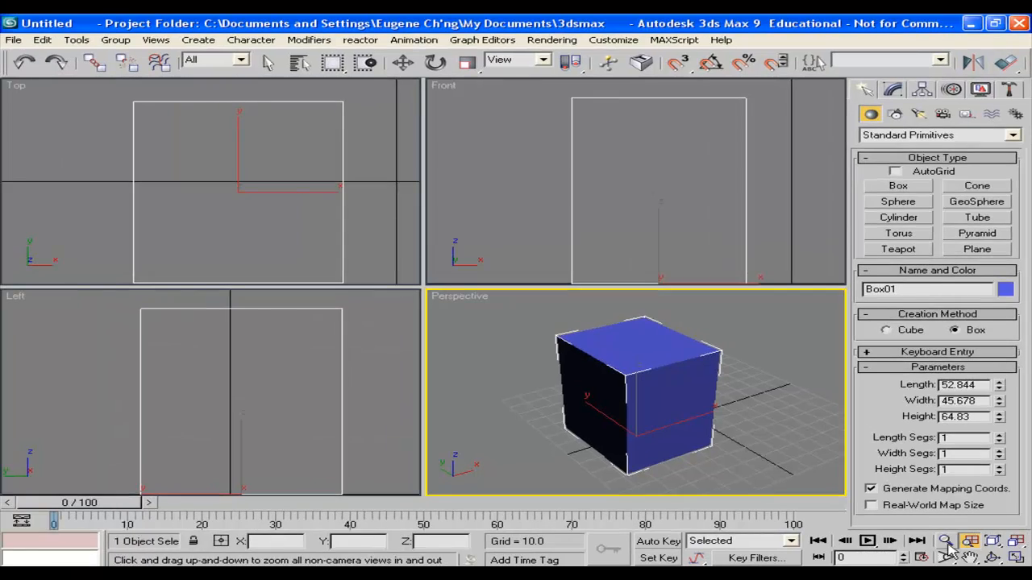
# Zoom out from the box with Zoom All, and maximize the Perspective viewport
pyautogui.moveTo(658, 363); pyautogui.dragTo(658, 421)
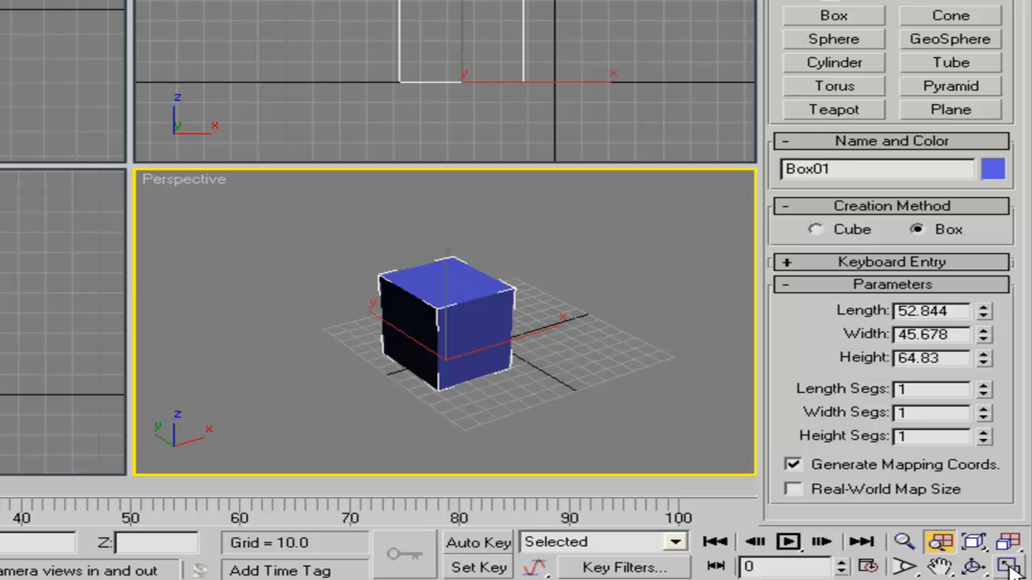
pyautogui.click(1008, 567)
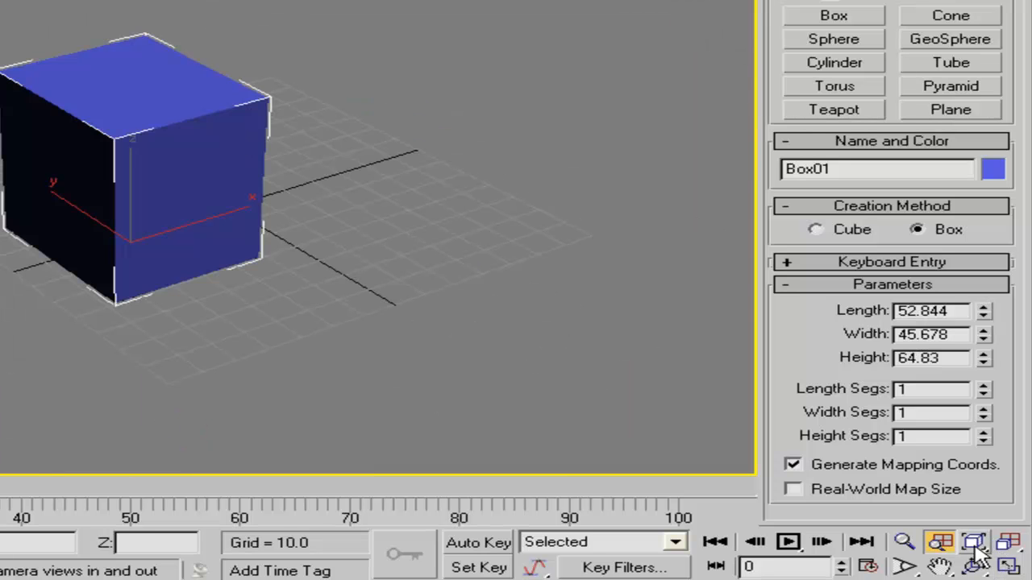
pyautogui.moveTo(134, 158); pyautogui.dragTo(234, 189)
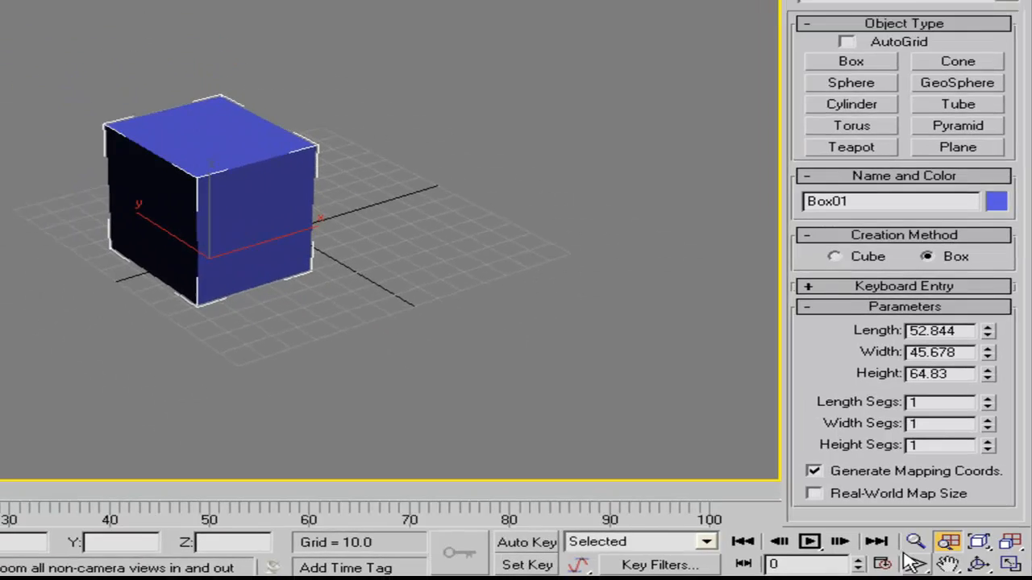
pyautogui.click(940, 567)
# Activate Select and Move, and orbit the Perspective view to see the box from several sides
pyautogui.click(404, 62)
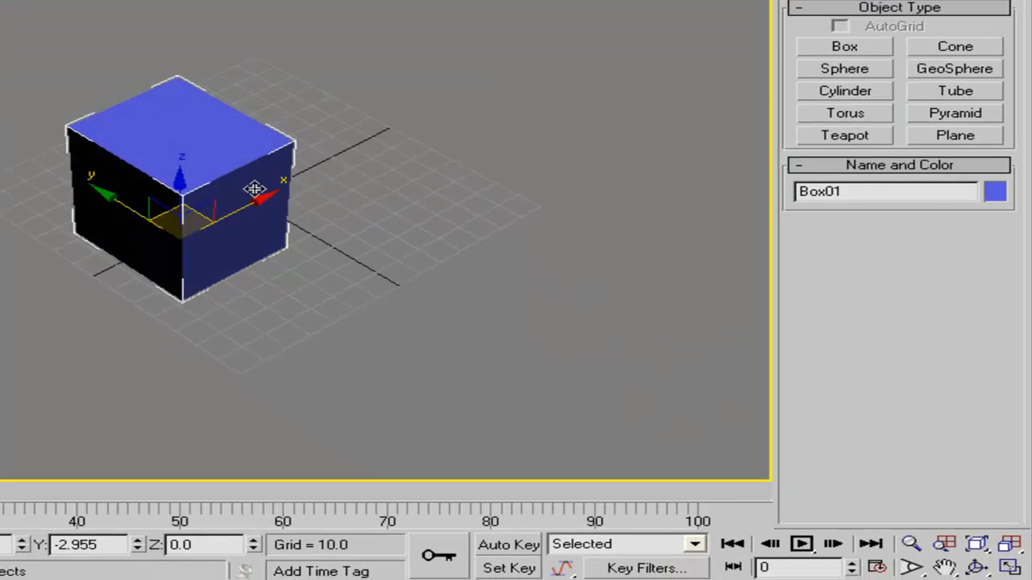
pyautogui.keyDown('alt'); pyautogui.moveTo(255, 189); pyautogui.dragTo(276, 184, button='middle'); pyautogui.keyUp('alt')
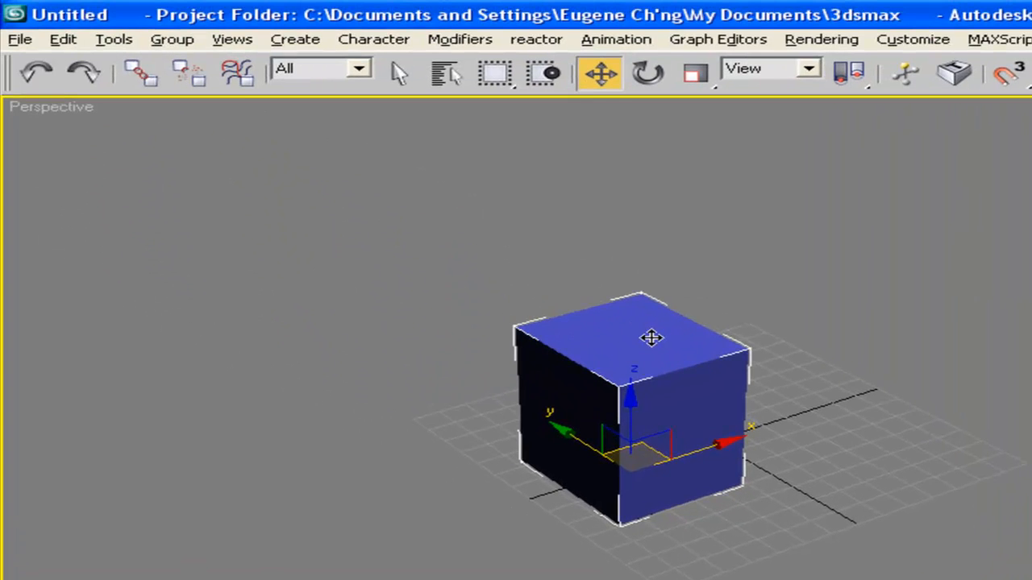
pyautogui.keyDown('alt'); pyautogui.moveTo(651, 339); pyautogui.dragTo(802, 309, button='middle'); pyautogui.keyUp('alt')
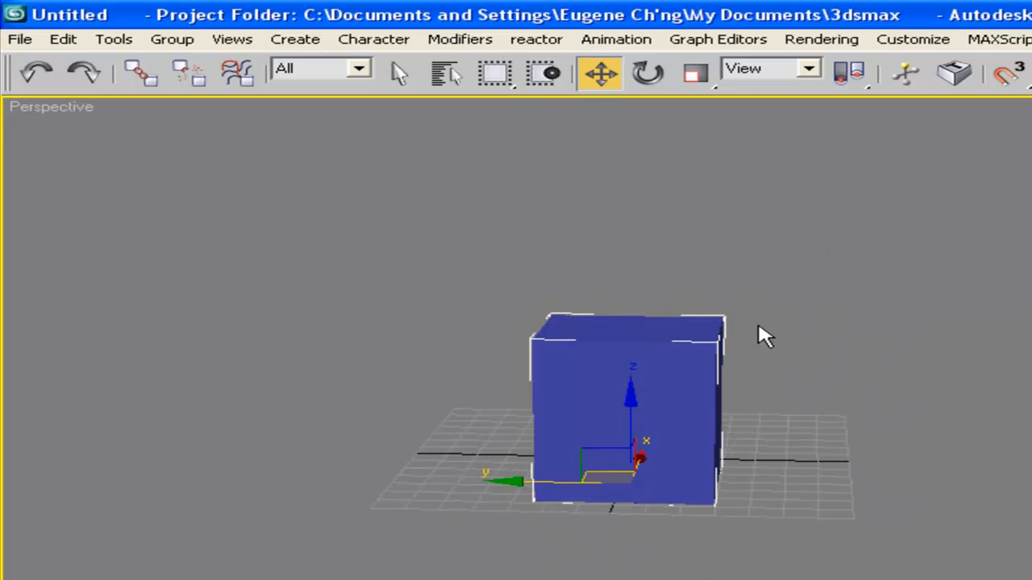
pyautogui.keyDown('alt'); pyautogui.moveTo(823, 387); pyautogui.dragTo(600, 420, button='middle'); pyautogui.keyUp('alt')
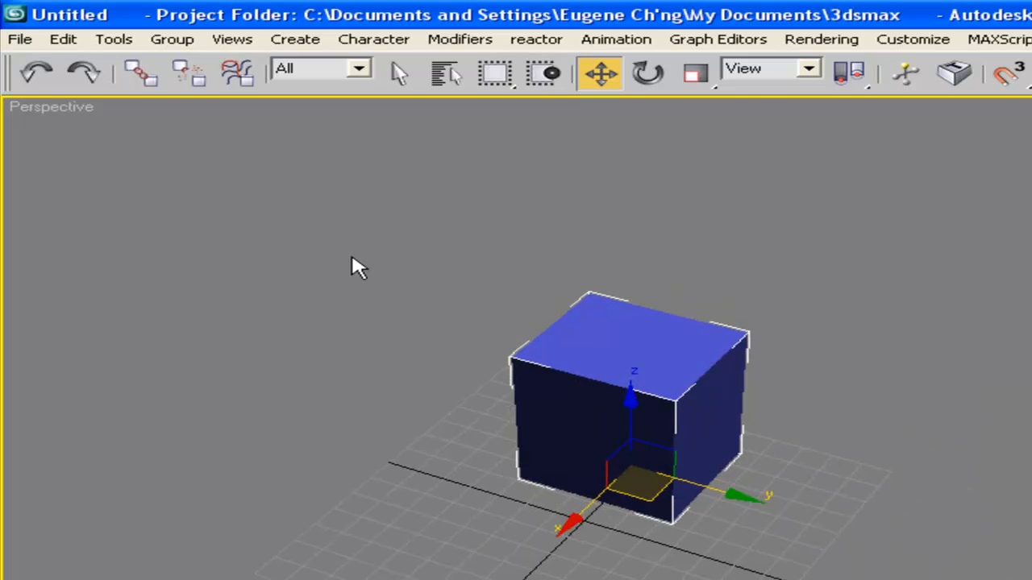
# Switch the maximized viewport to the User view, orbit around the box, and return to Perspective
pyautogui.rightClick(57, 113)
pyautogui.moveTo(74, 118)
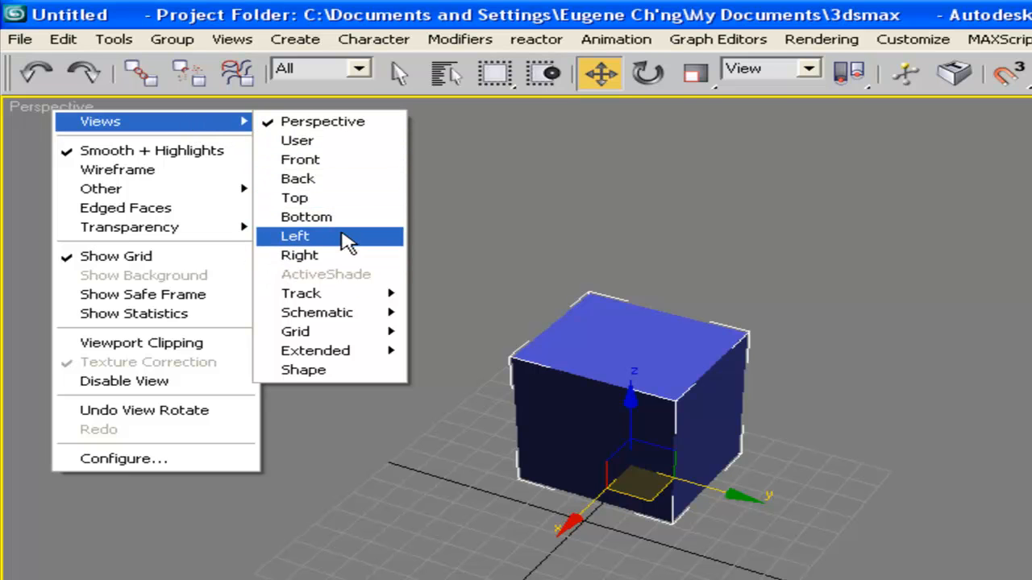
pyautogui.click(338, 148)
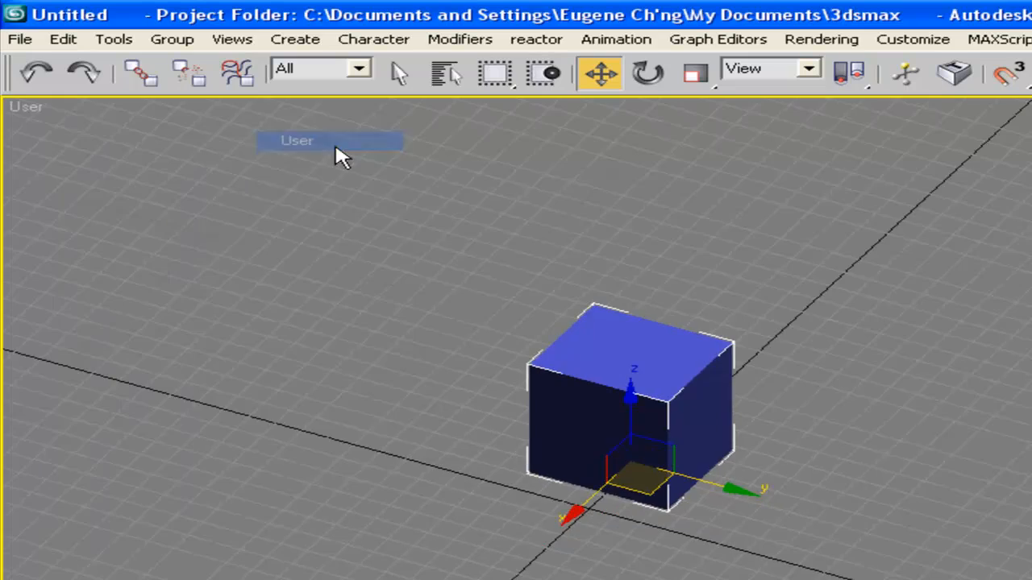
pyautogui.keyDown('alt'); pyautogui.moveTo(718, 374); pyautogui.dragTo(688, 362, button='middle'); pyautogui.keyUp('alt')
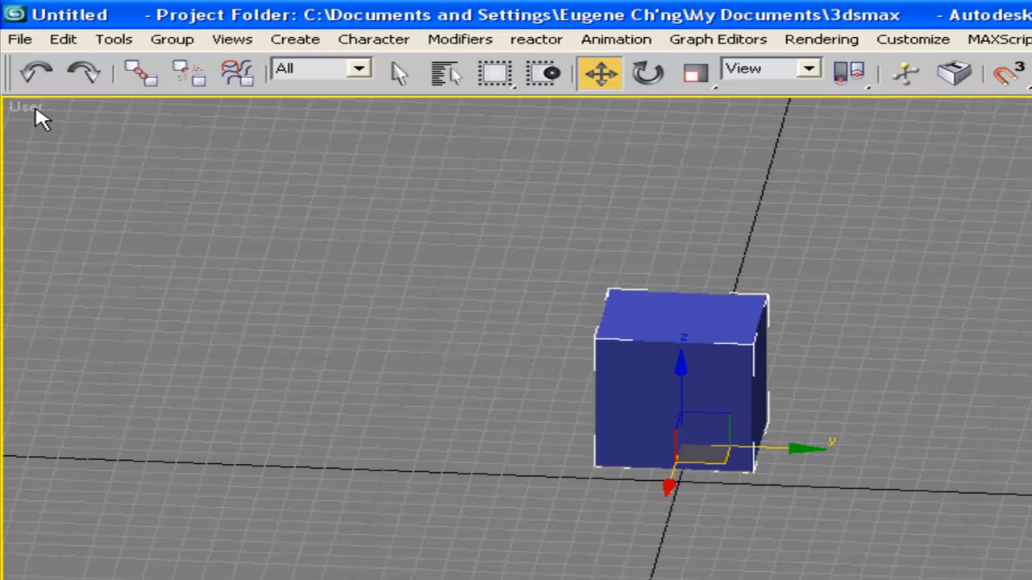
pyautogui.press('p')
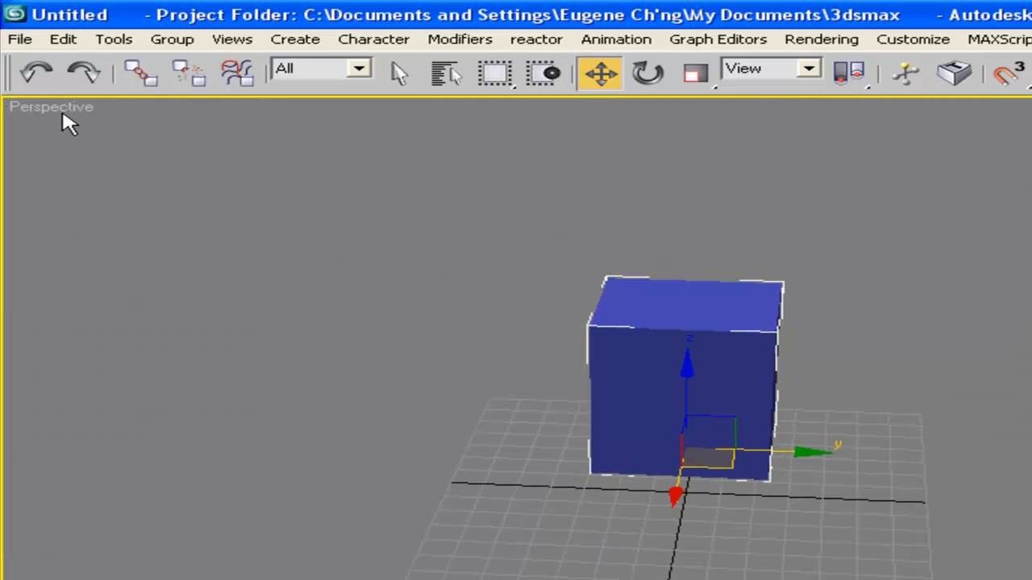
# Switch the viewport to the Top view, orbit around the wireframe box, and return to an orbited Perspective view
pyautogui.rightClick(68, 122)
pyautogui.moveTo(177, 125)
pyautogui.click(340, 201)
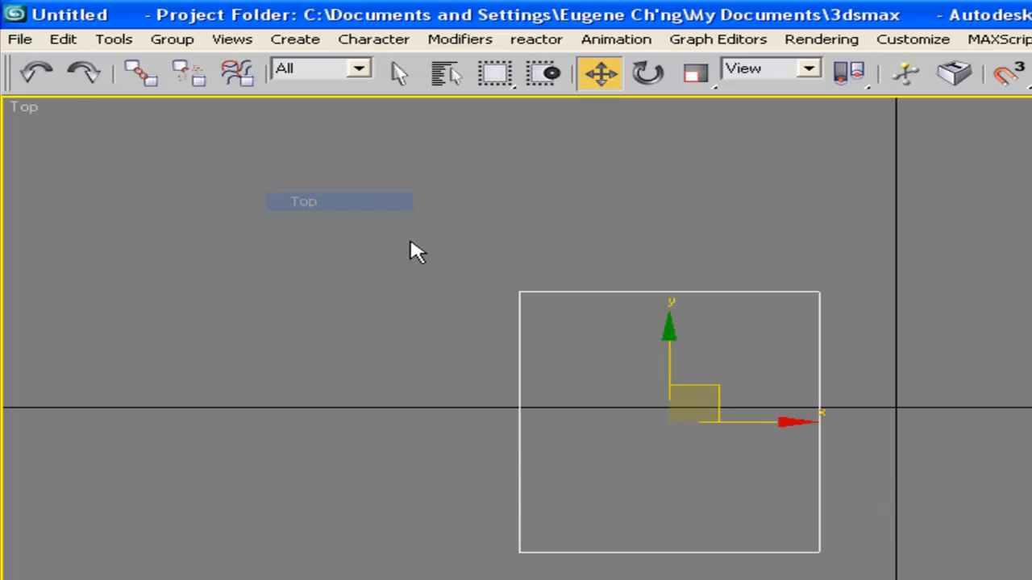
pyautogui.keyDown('alt'); pyautogui.moveTo(715, 495); pyautogui.dragTo(684, 344, button='middle'); pyautogui.keyUp('alt')
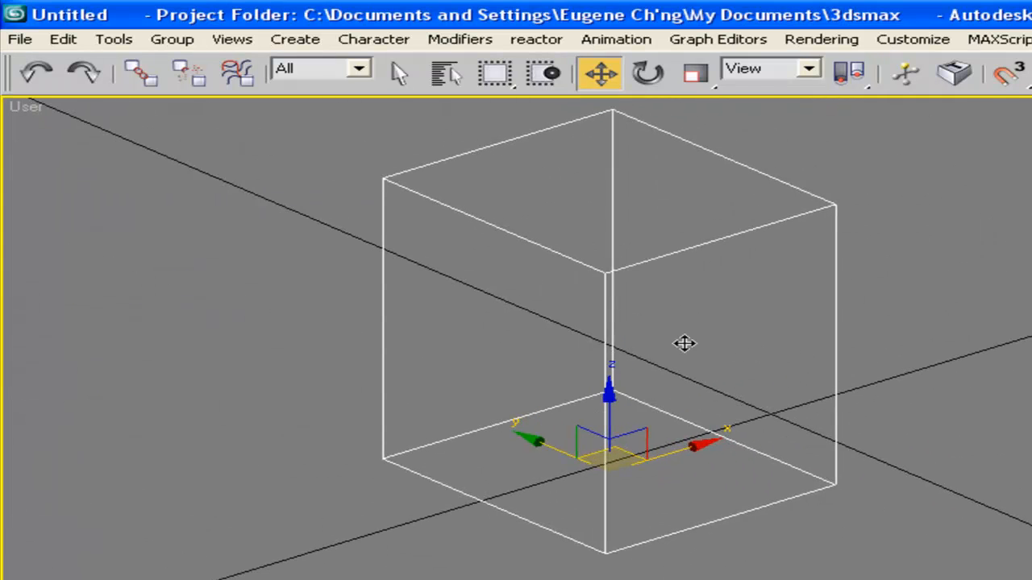
pyautogui.press('p')
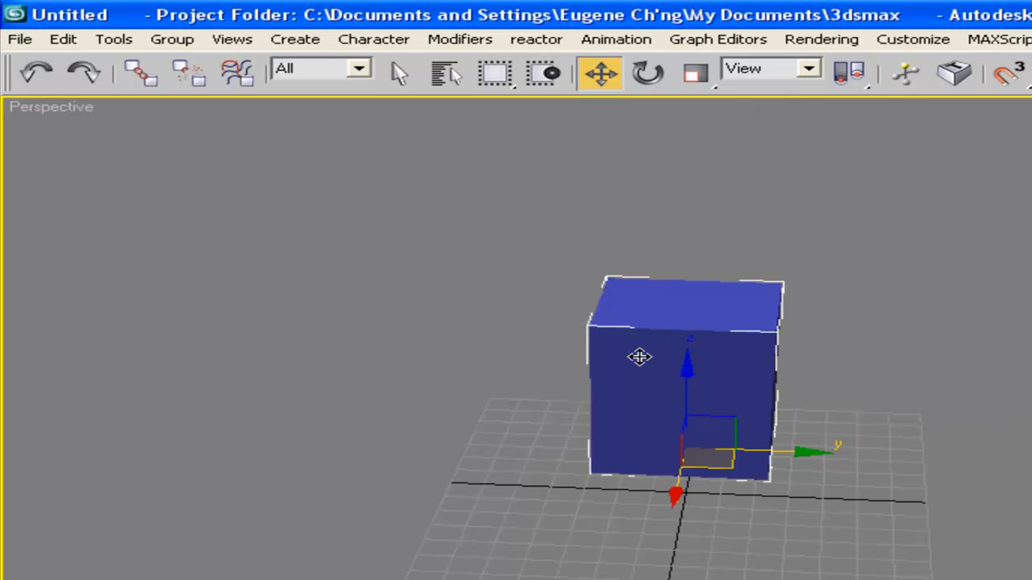
pyautogui.keyDown('alt'); pyautogui.moveTo(719, 296); pyautogui.dragTo(742, 388, button='middle'); pyautogui.keyUp('alt')
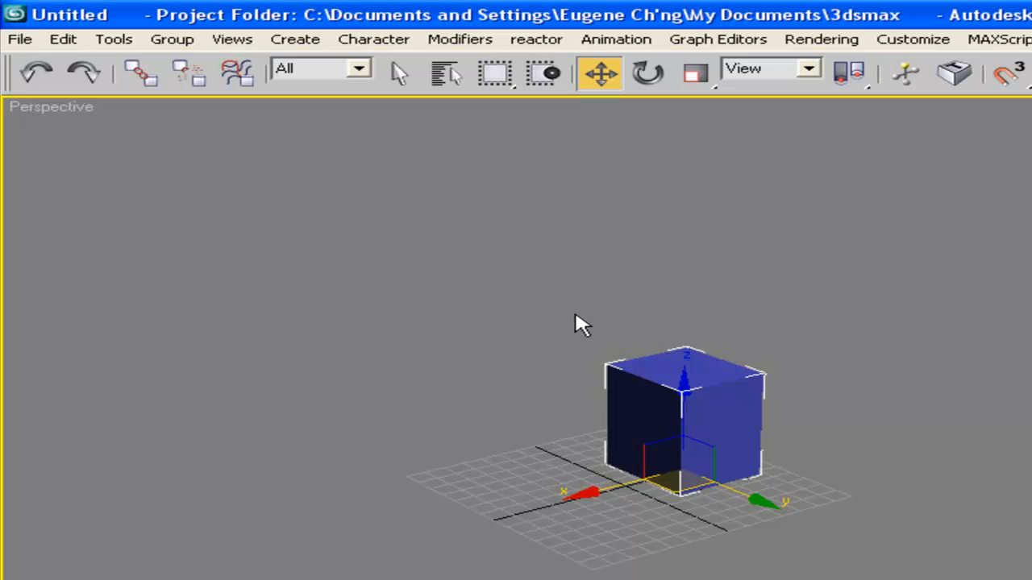
# Switch the Perspective viewport to Wireframe display, deselect the box and orbit around it
pyautogui.keyDown('alt'); pyautogui.moveTo(716, 397); pyautogui.dragTo(330, 276, button='middle'); pyautogui.keyUp('alt')
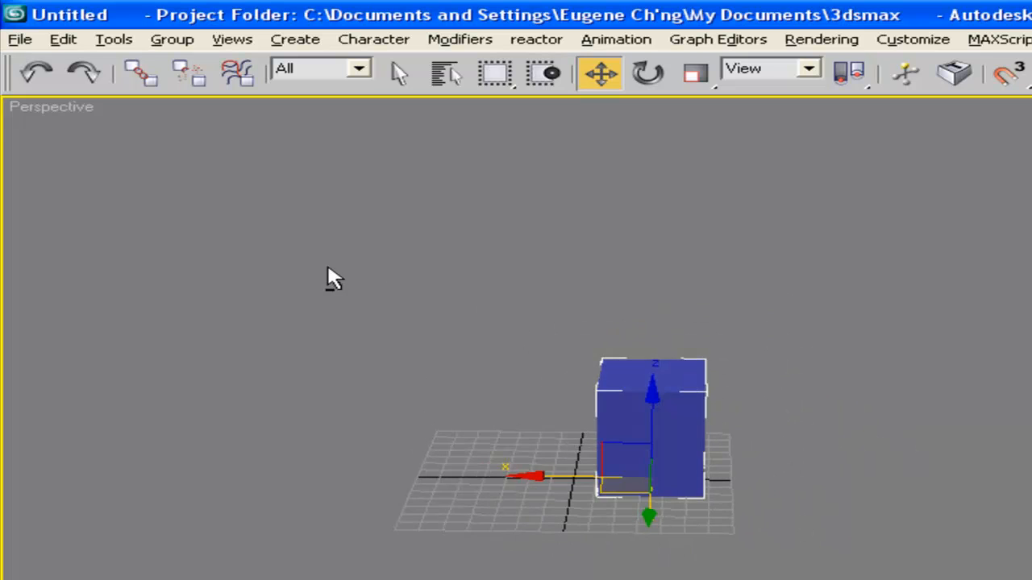
pyautogui.rightClick(60, 121)
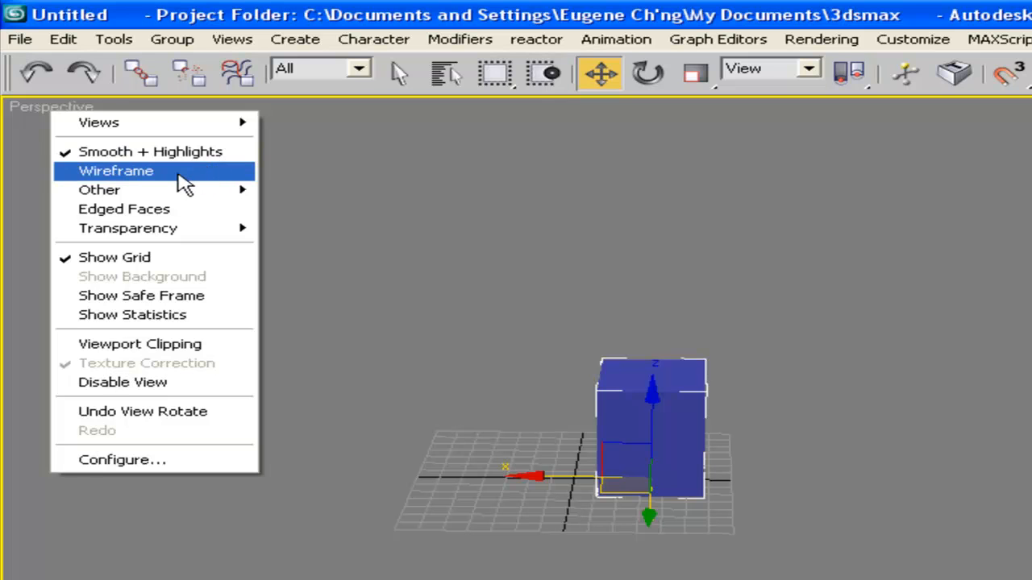
pyautogui.click(184, 172)
pyautogui.click(843, 381)
pyautogui.keyDown('alt'); pyautogui.moveTo(710, 417); pyautogui.dragTo(752, 398, button='middle'); pyautogui.keyUp('alt')
# Return the Perspective viewport to Smooth + Highlights, turn on Edged Faces, and inspect the box's edges from several sides
pyautogui.rightClick(57, 110)
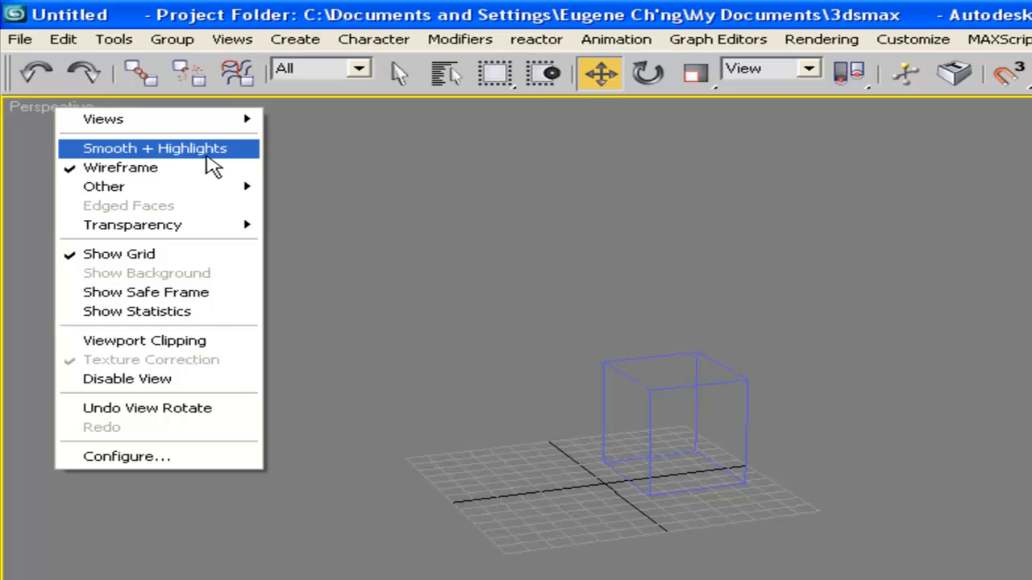
pyautogui.click(217, 150)
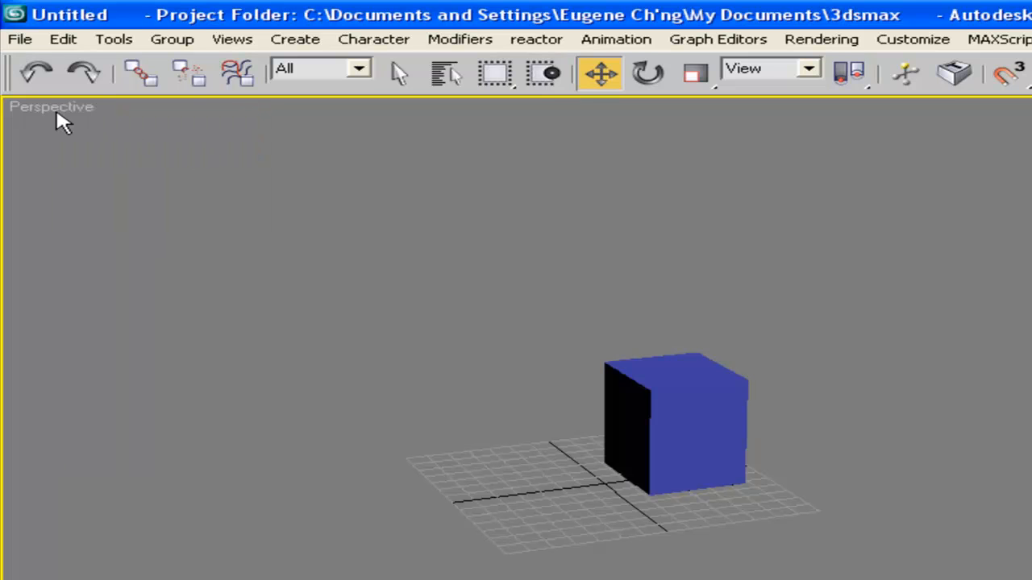
pyautogui.rightClick(63, 122)
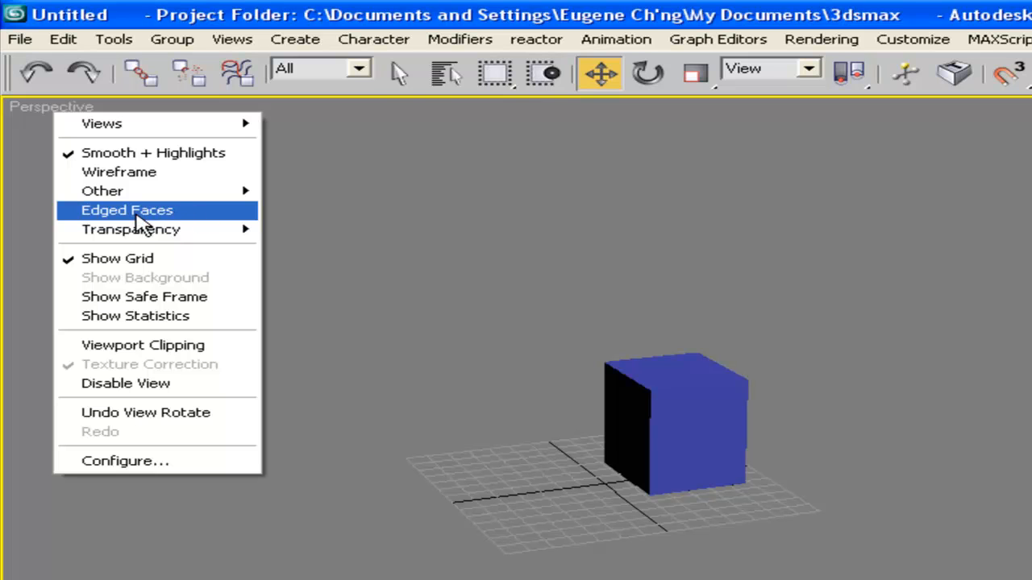
pyautogui.click(135, 213)
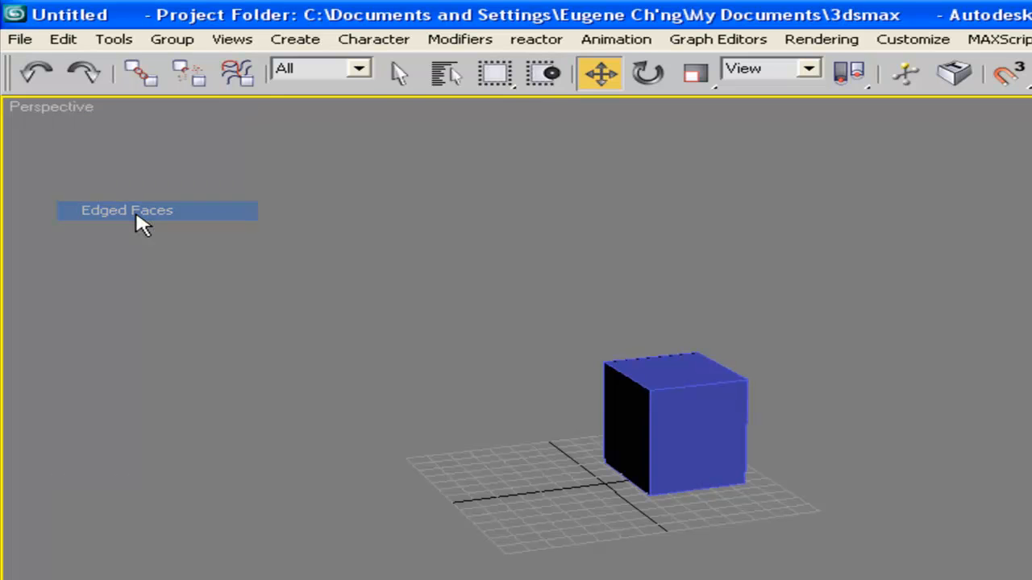
pyautogui.scroll(5, 717, 419)
pyautogui.keyDown('alt'); pyautogui.moveTo(702, 408); pyautogui.dragTo(873, 376, button='middle'); pyautogui.keyUp('alt')
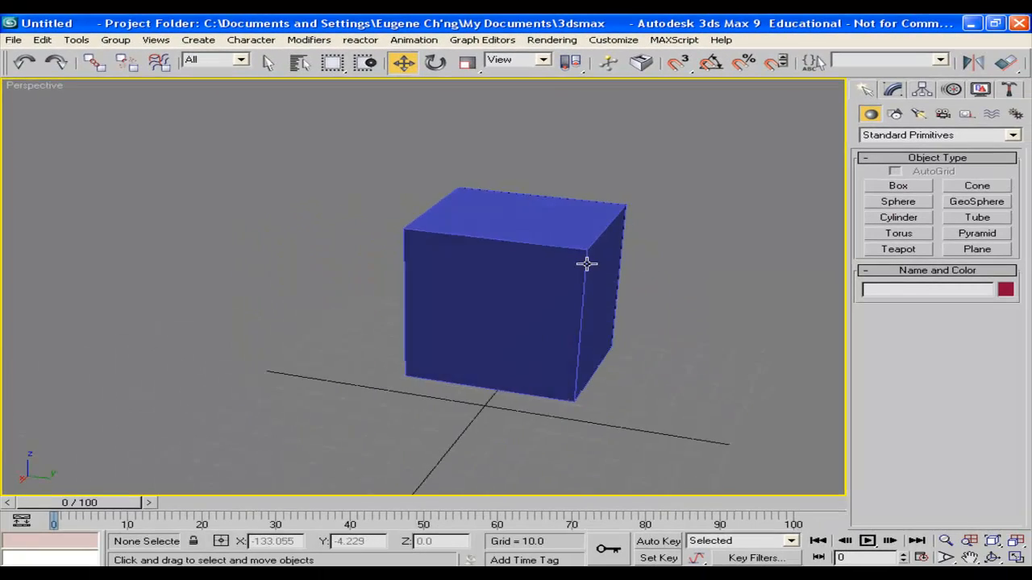
pyautogui.keyDown('alt'); pyautogui.moveTo(587, 263); pyautogui.dragTo(527, 233, button='middle'); pyautogui.keyUp('alt')
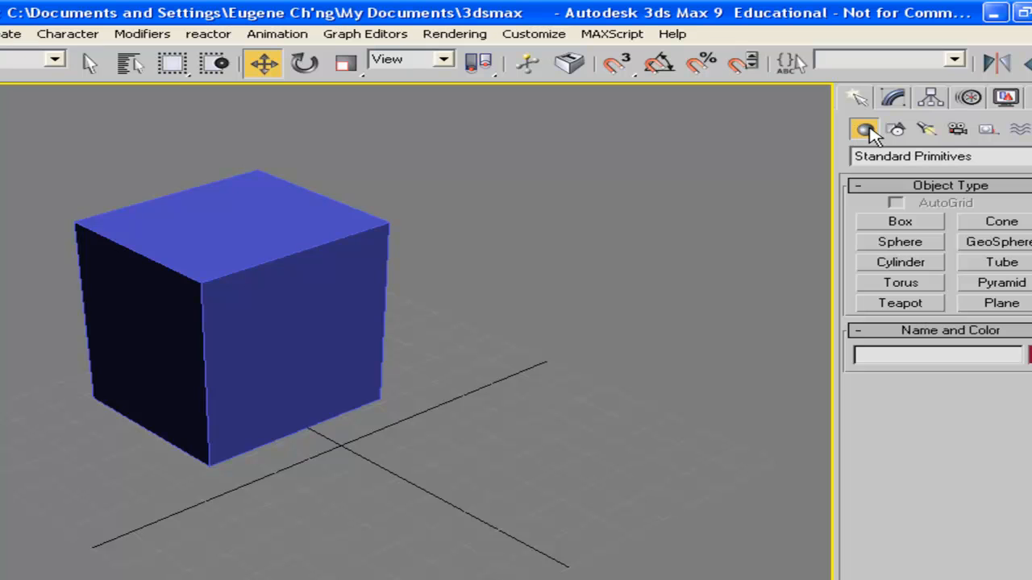
# Create a sphere with a radius of about 36.8 on the grid beside the box
pyautogui.click(887, 245)
pyautogui.moveTo(442, 462); pyautogui.dragTo(477, 537)
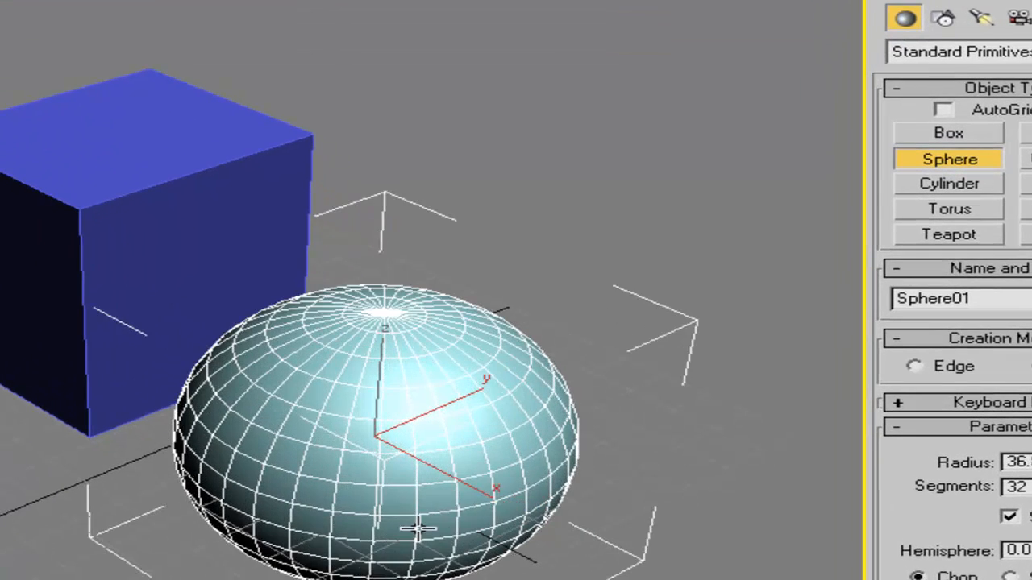
pyautogui.keyDown('alt'); pyautogui.moveTo(418, 529); pyautogui.dragTo(466, 295, button='middle'); pyautogui.keyUp('alt')
pyautogui.moveTo(466, 295); pyautogui.dragTo(758, 408, button='middle')
pyautogui.scroll(-2, 298, 315)
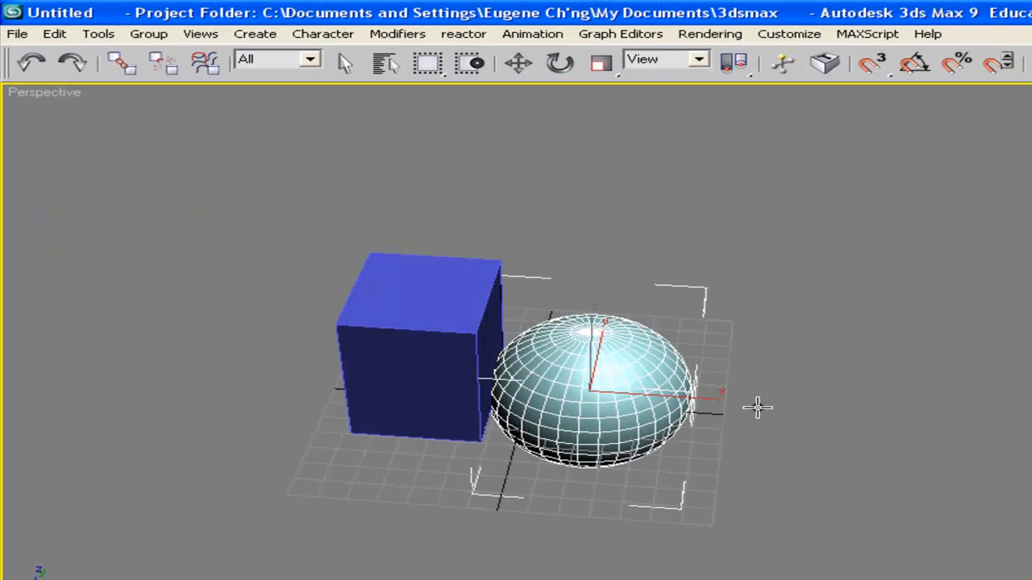
# Turn Edged Faces off to view the plain shaded box and sphere, and turn it back on
pyautogui.rightClick(34, 94)
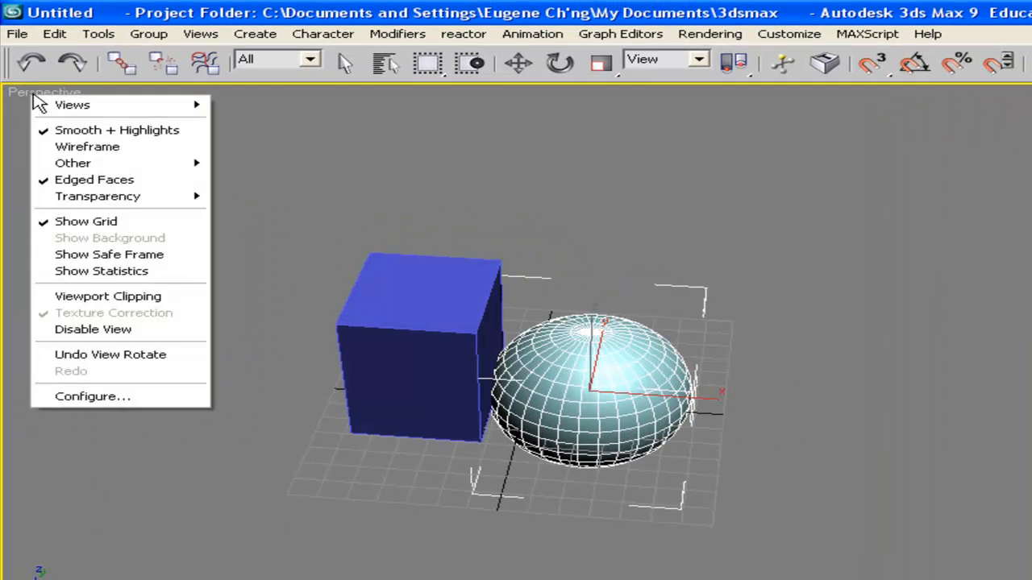
pyautogui.click(128, 185)
pyautogui.keyDown('alt'); pyautogui.moveTo(368, 172); pyautogui.dragTo(493, 264, button='middle'); pyautogui.keyUp('alt')
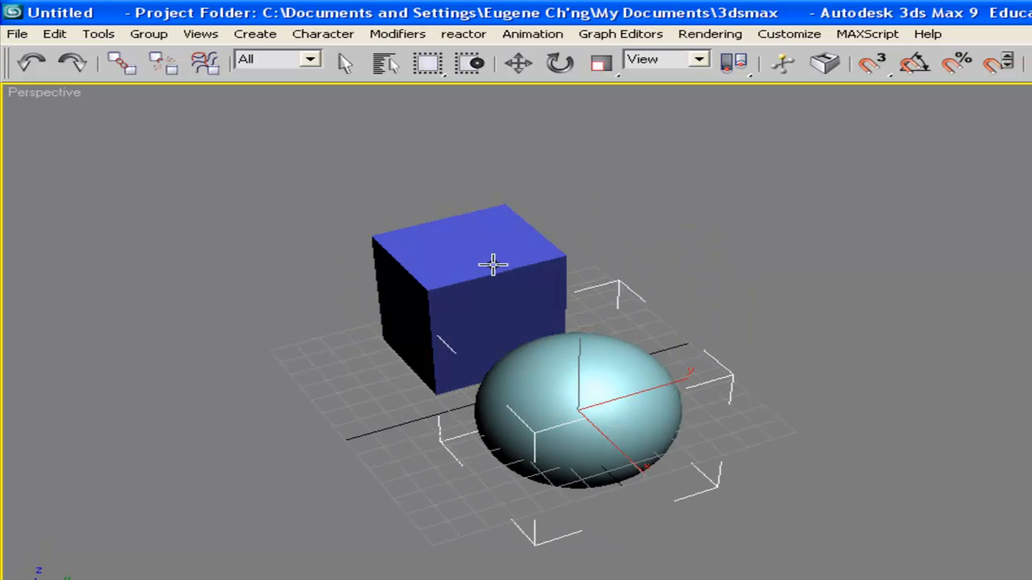
pyautogui.rightClick(21, 95)
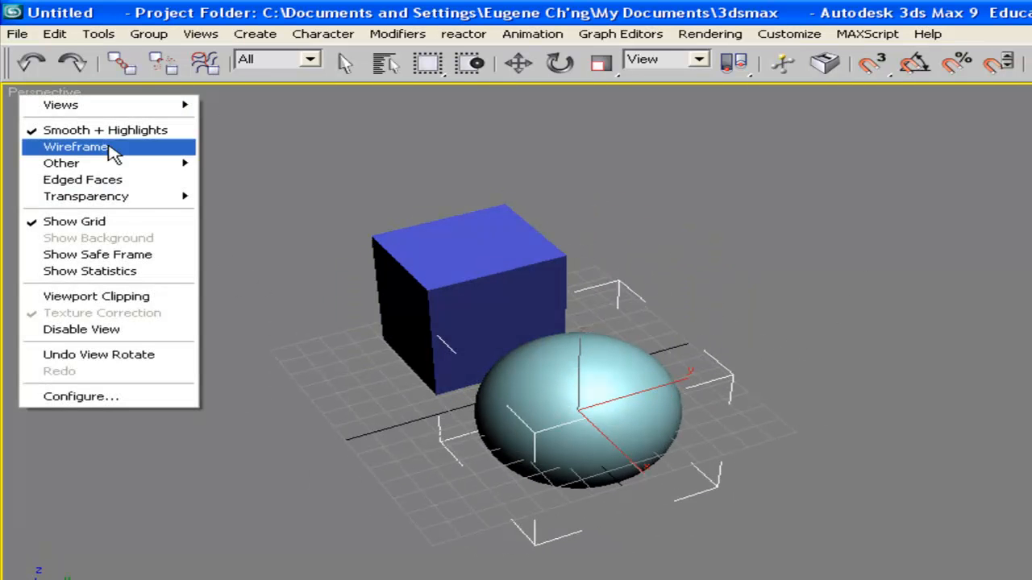
pyautogui.click(128, 185)
pyautogui.keyDown('alt'); pyautogui.moveTo(205, 194); pyautogui.dragTo(831, 234, button='middle'); pyautogui.keyUp('alt')
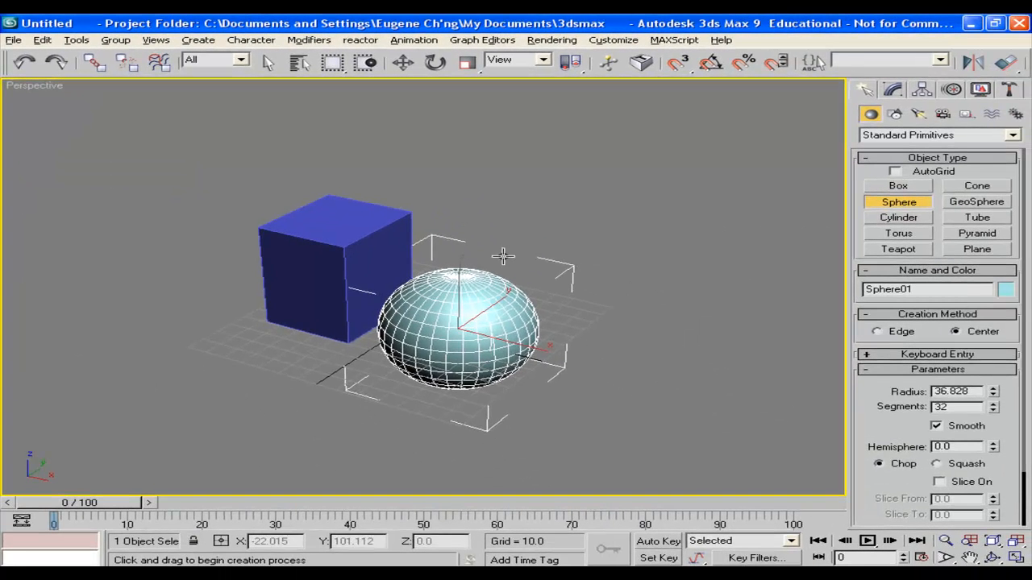
# Orbit and zoom the Perspective view to examine the box and sphere from different angles and distances
pyautogui.keyDown('alt'); pyautogui.moveTo(503, 256); pyautogui.dragTo(294, 259, button='middle'); pyautogui.keyUp('alt')
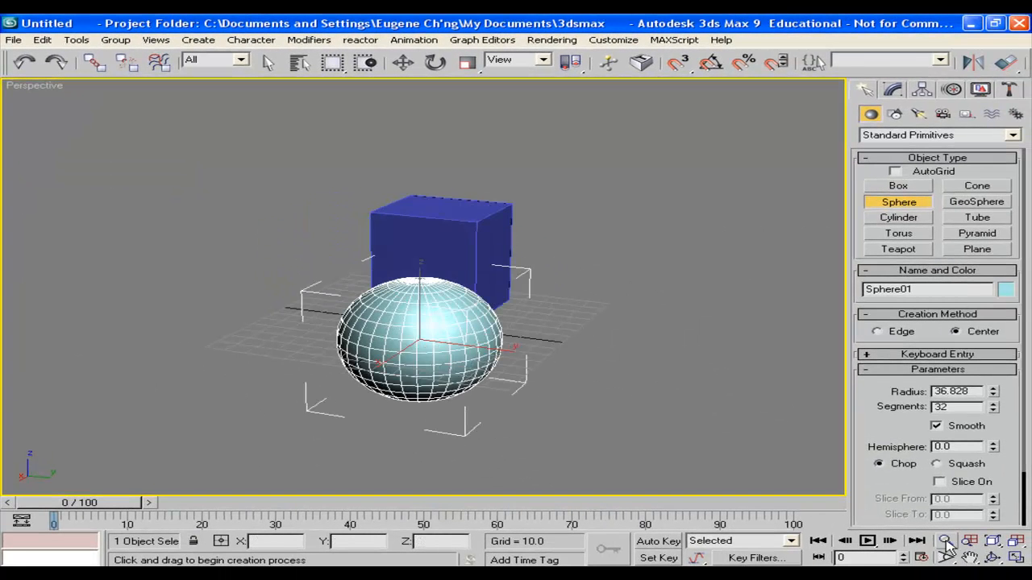
pyautogui.keyDown('alt'); pyautogui.moveTo(758, 374); pyautogui.dragTo(690, 382, button='middle'); pyautogui.keyUp('alt')
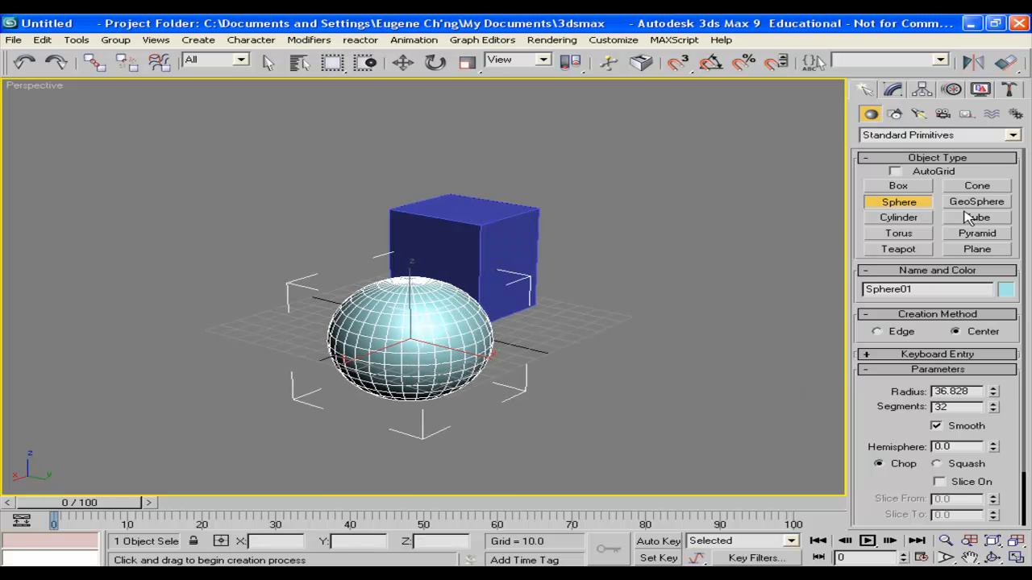
pyautogui.keyDown('alt'); pyautogui.moveTo(446, 258); pyautogui.dragTo(600, 297, button='middle'); pyautogui.keyUp('alt')
pyautogui.scroll(-5, 546, 292)
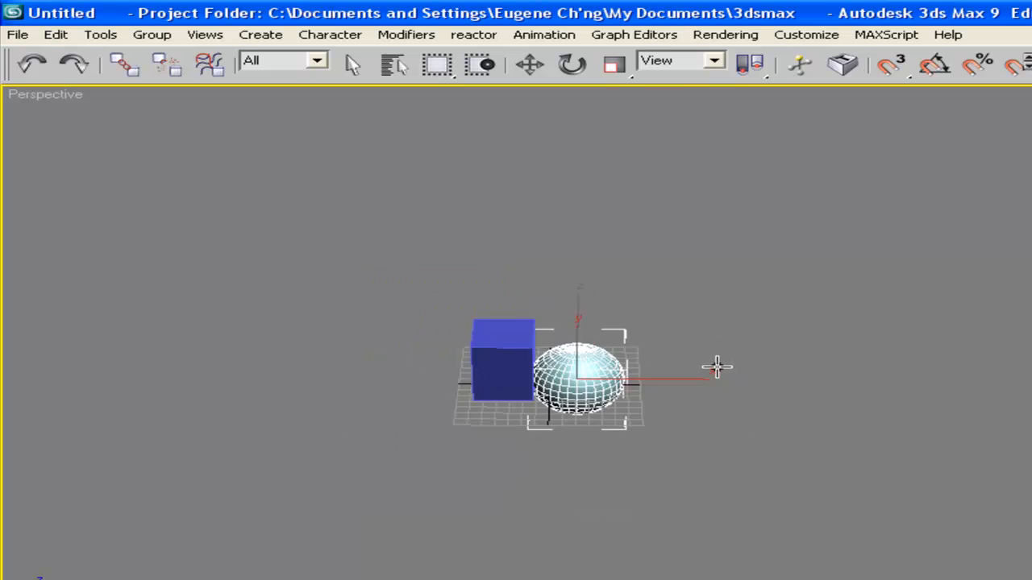
pyautogui.scroll(5, 716, 363)
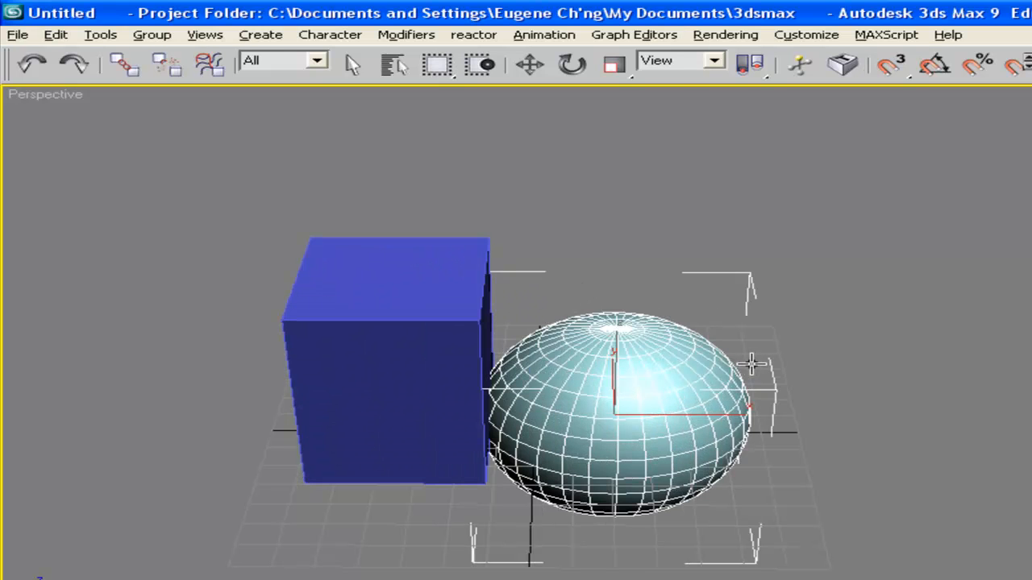
pyautogui.press('alt')
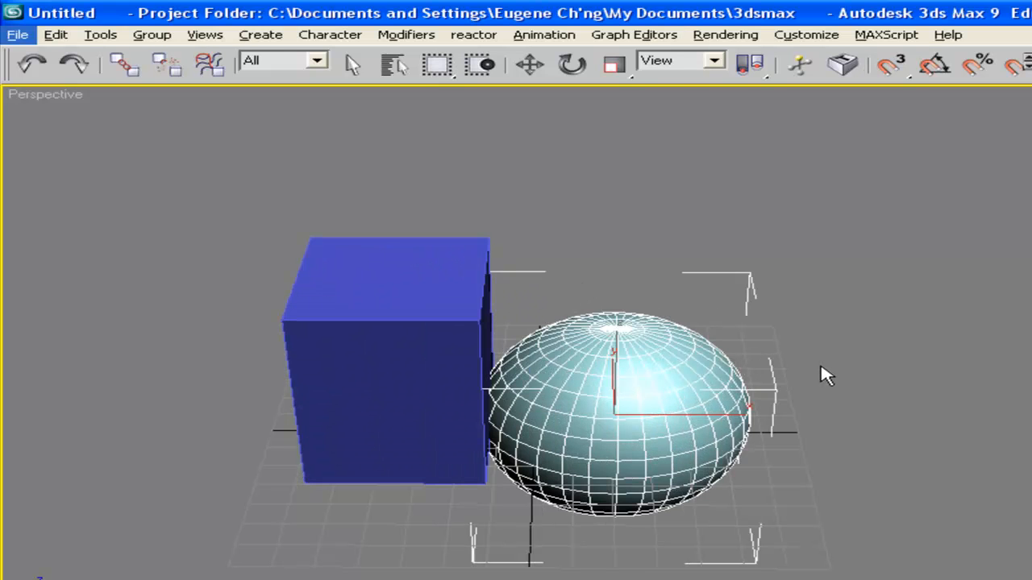
pyautogui.keyDown('alt'); pyautogui.moveTo(826, 375); pyautogui.dragTo(776, 369, button='middle'); pyautogui.keyUp('alt')
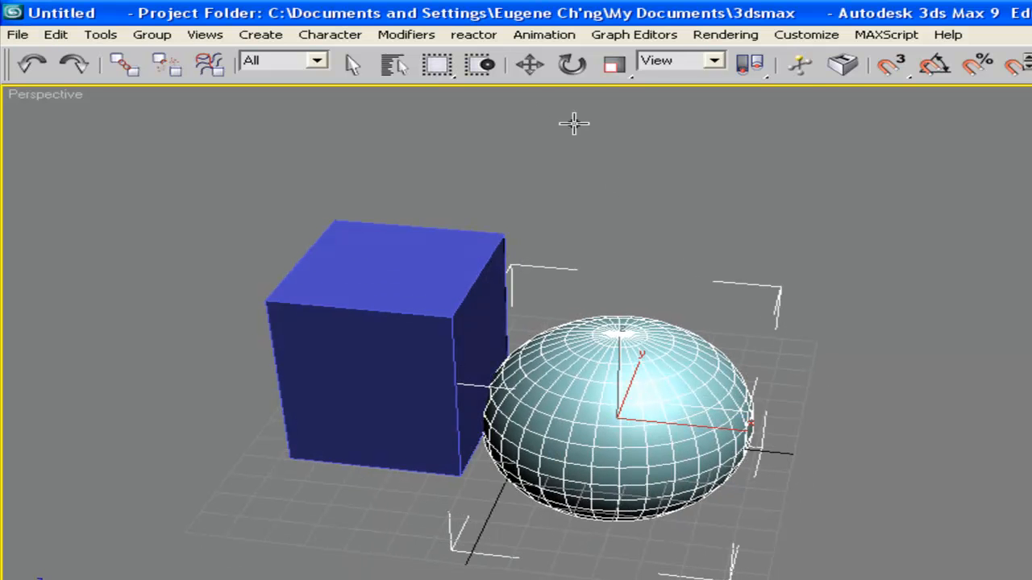
# Activate Select and Move, shift the sphere a short way along X away from the box, and view both objects from another side
pyautogui.click(531, 66)
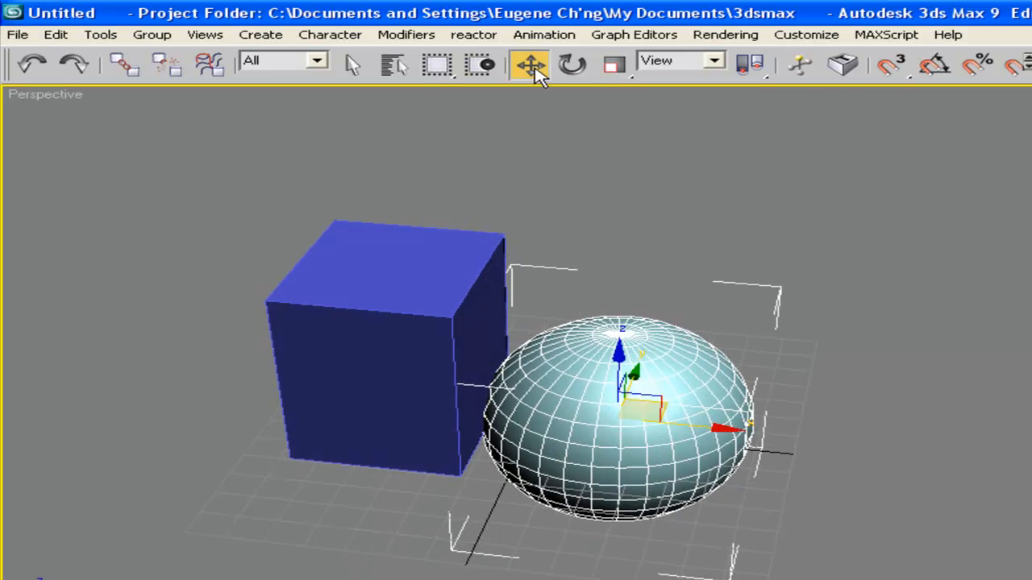
pyautogui.moveTo(688, 425); pyautogui.dragTo(729, 418)
pyautogui.keyDown('alt'); pyautogui.moveTo(713, 356); pyautogui.dragTo(460, 369, button='middle'); pyautogui.keyUp('alt')
pyautogui.scroll(-3, 603, 314)
pyautogui.keyDown('alt'); pyautogui.moveTo(597, 354); pyautogui.dragTo(547, 344, button='middle'); pyautogui.keyUp('alt')
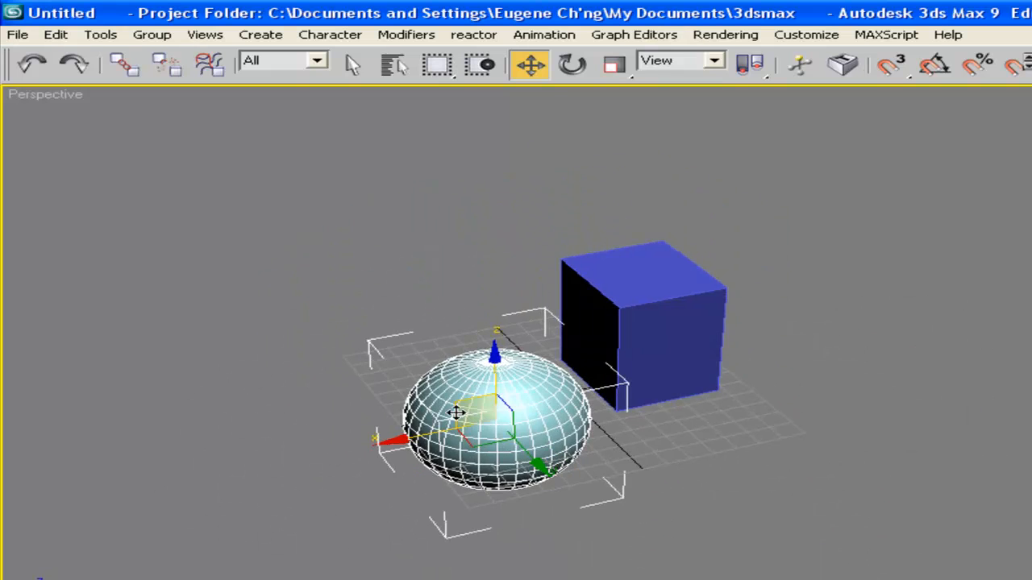
# Move the sphere along the X, Y and Z axes, raising it above the grid and well away from the box
pyautogui.moveTo(407, 441); pyautogui.dragTo(386, 441)
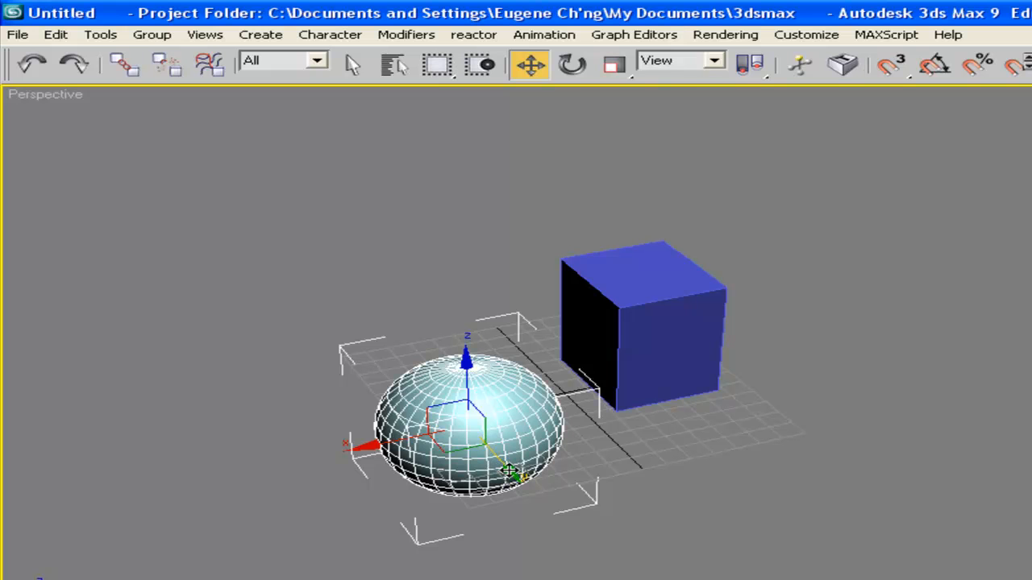
pyautogui.moveTo(507, 469)
pyautogui.mouseDown()
pyautogui.moveTo(561, 542)
pyautogui.moveTo(481, 438)
pyautogui.moveTo(433, 411)
pyautogui.moveTo(517, 472)
pyautogui.mouseUp()
pyautogui.moveTo(478, 385); pyautogui.dragTo(487, 295)
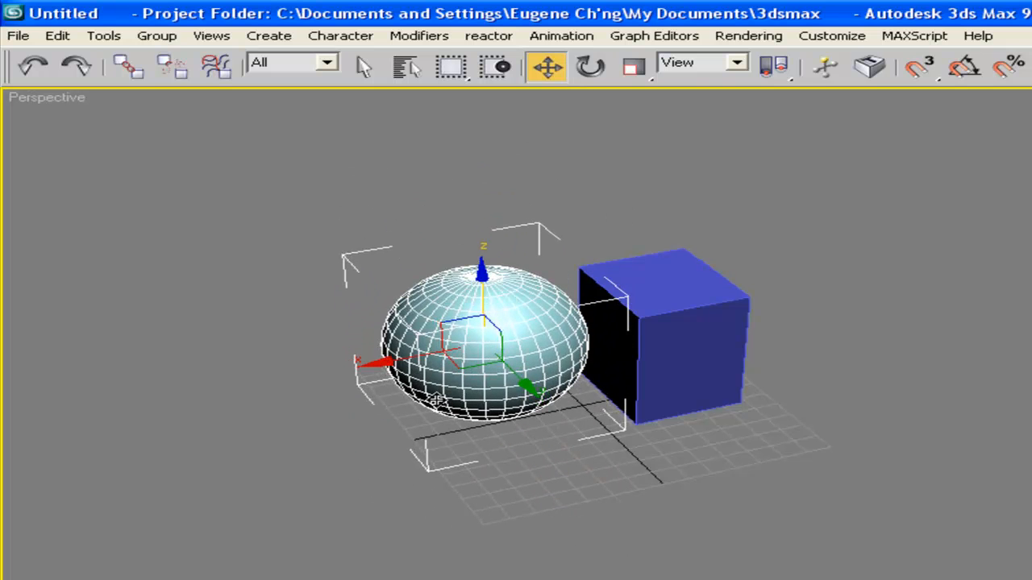
pyautogui.moveTo(462, 368); pyautogui.dragTo(430, 368)
pyautogui.moveTo(368, 362); pyautogui.dragTo(299, 352)
# Select the box and move it across the grid, a little closer to the sphere
pyautogui.moveTo(350, 361)
pyautogui.keyDown('alt'); pyautogui.mouseDown(button='middle')
pyautogui.moveTo(553, 376)
pyautogui.moveTo(341, 362)
pyautogui.mouseUp(button='middle'); pyautogui.keyUp('alt')
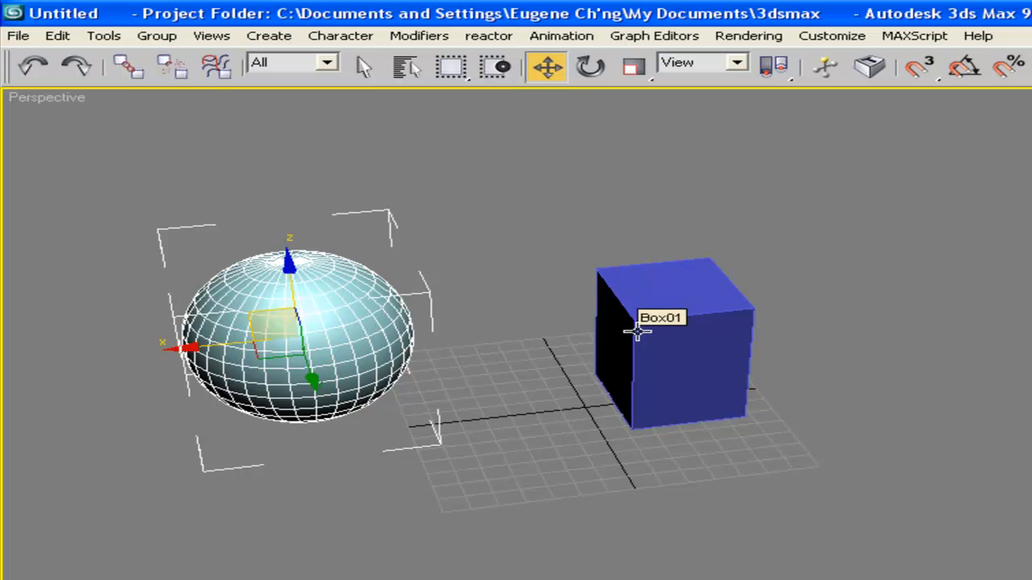
pyautogui.click(679, 326)
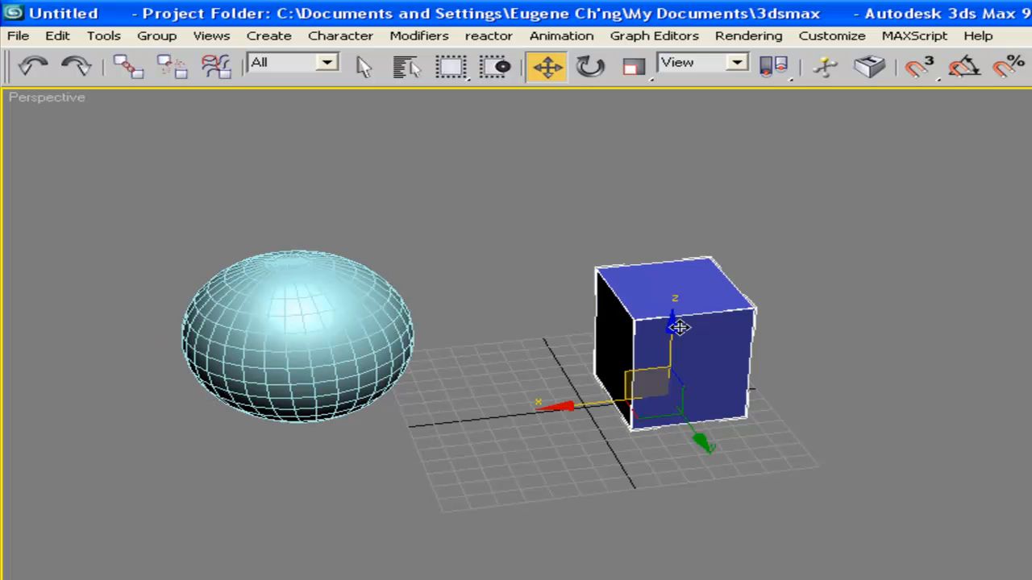
pyautogui.moveTo(663, 403); pyautogui.dragTo(599, 374)
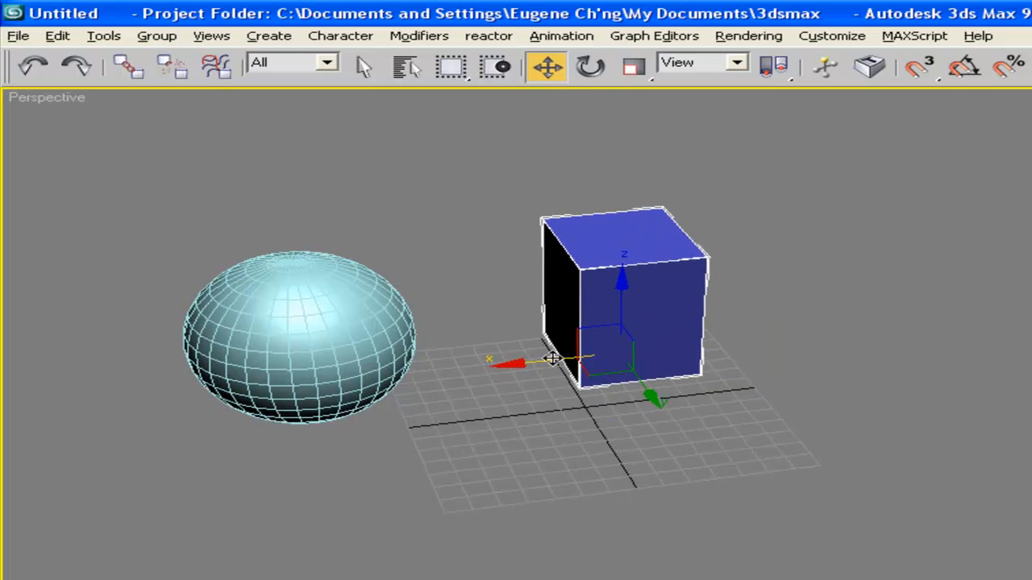
# Activate Select and Rotate, and tilt the box about its X and Z axes while viewing it from several sides
pyautogui.click(589, 71)
pyautogui.keyDown('alt'); pyautogui.moveTo(599, 159); pyautogui.dragTo(653, 209, button='middle'); pyautogui.keyUp('alt')
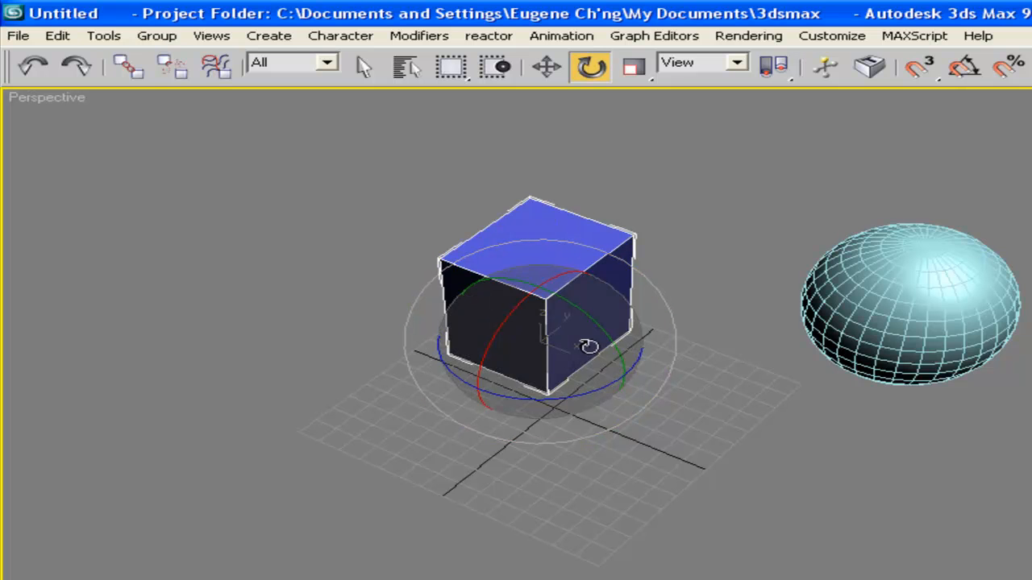
pyautogui.keyDown('alt'); pyautogui.moveTo(621, 355); pyautogui.dragTo(668, 320, button='middle'); pyautogui.keyUp('alt')
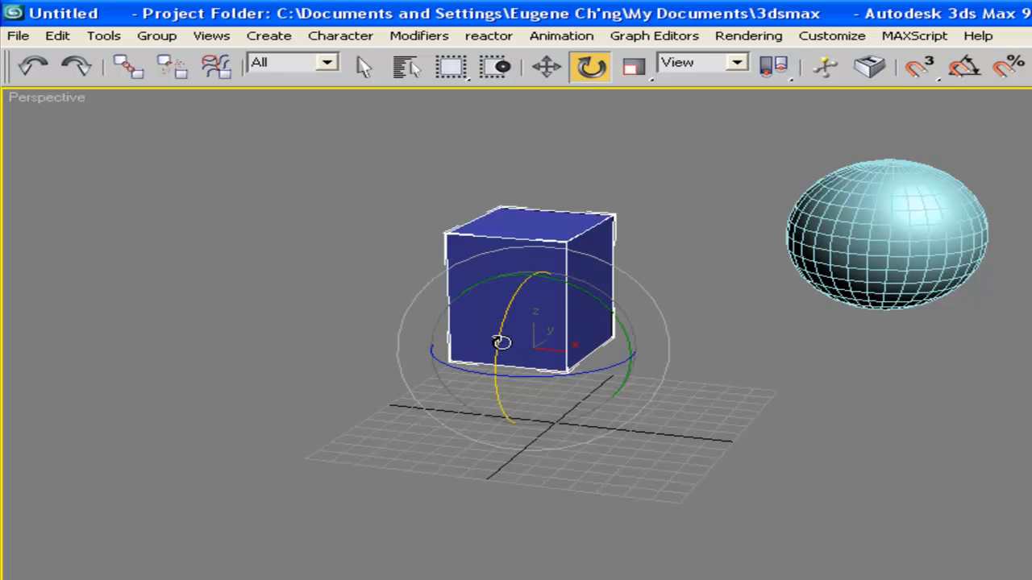
pyautogui.moveTo(497, 339); pyautogui.dragTo(486, 415)
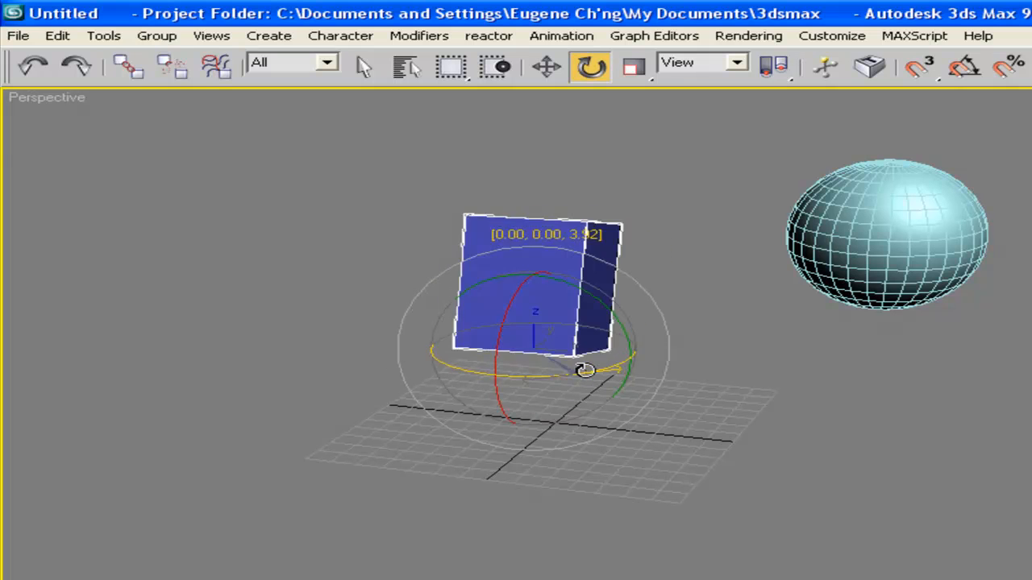
pyautogui.keyDown('alt'); pyautogui.moveTo(443, 372); pyautogui.dragTo(672, 326, button='middle'); pyautogui.keyUp('alt')
pyautogui.moveTo(546, 317)
pyautogui.keyDown('alt'); pyautogui.mouseDown(button='middle')
pyautogui.moveTo(618, 240)
pyautogui.moveTo(597, 322)
pyautogui.moveTo(604, 317)
pyautogui.moveTo(373, 294)
pyautogui.moveTo(479, 293)
pyautogui.moveTo(443, 299)
pyautogui.moveTo(518, 334)
pyautogui.moveTo(987, 297)
pyautogui.moveTo(525, 427)
pyautogui.moveTo(491, 224)
pyautogui.moveTo(555, 346)
pyautogui.moveTo(560, 326)
pyautogui.mouseUp(button='middle'); pyautogui.keyUp('alt')
pyautogui.moveTo(560, 326); pyautogui.dragTo(554, 292)
pyautogui.keyDown('alt'); pyautogui.moveTo(557, 291); pyautogui.dragTo(293, 291, button='middle'); pyautogui.keyUp('alt')
# Create a pointed cone beside the box with a base radius of about 45.8 and a height of about 108.8
pyautogui.click(1008, 279)
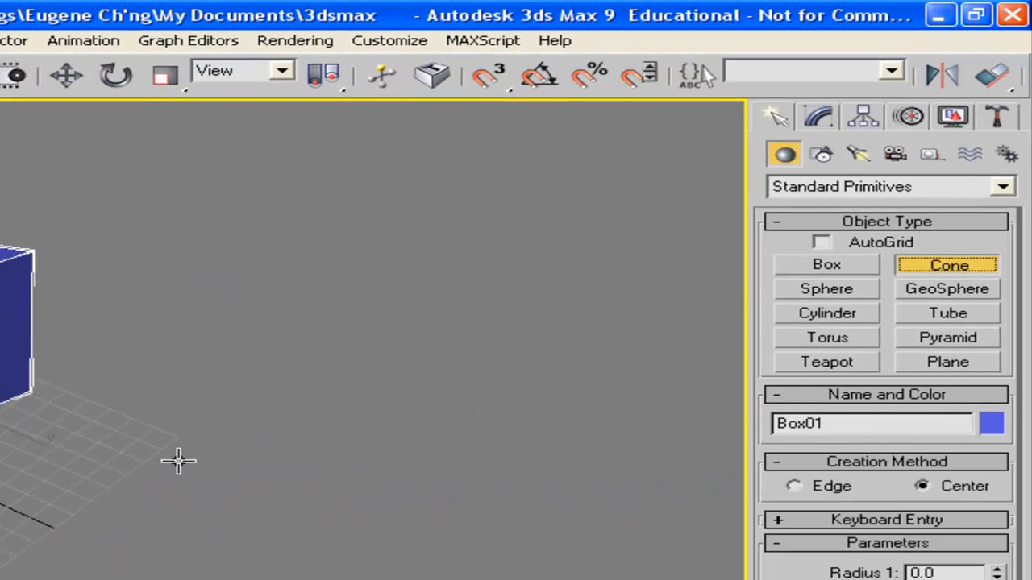
pyautogui.moveTo(170, 436); pyautogui.dragTo(242, 484)
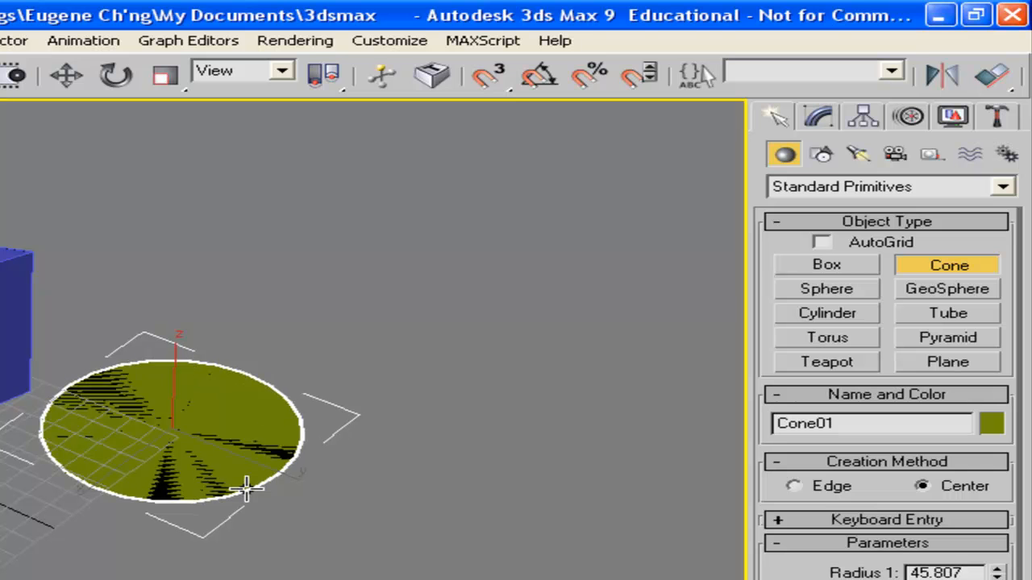
pyautogui.click(237, 247)
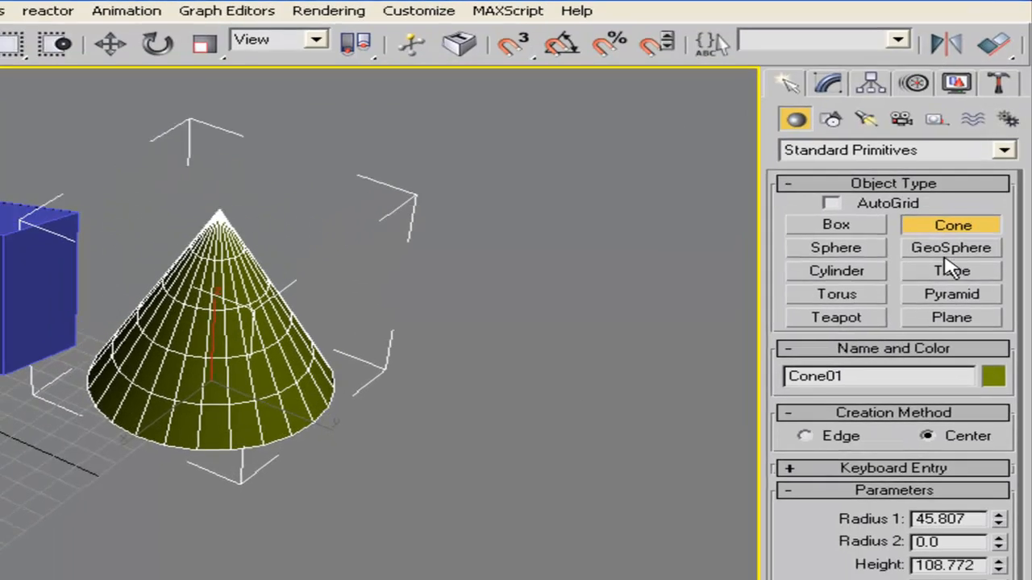
# Create a GeoSphere with a radius of about 55 in front of the cone, and orbit around the four objects
pyautogui.click(947, 288)
pyautogui.moveTo(186, 437); pyautogui.dragTo(131, 465)
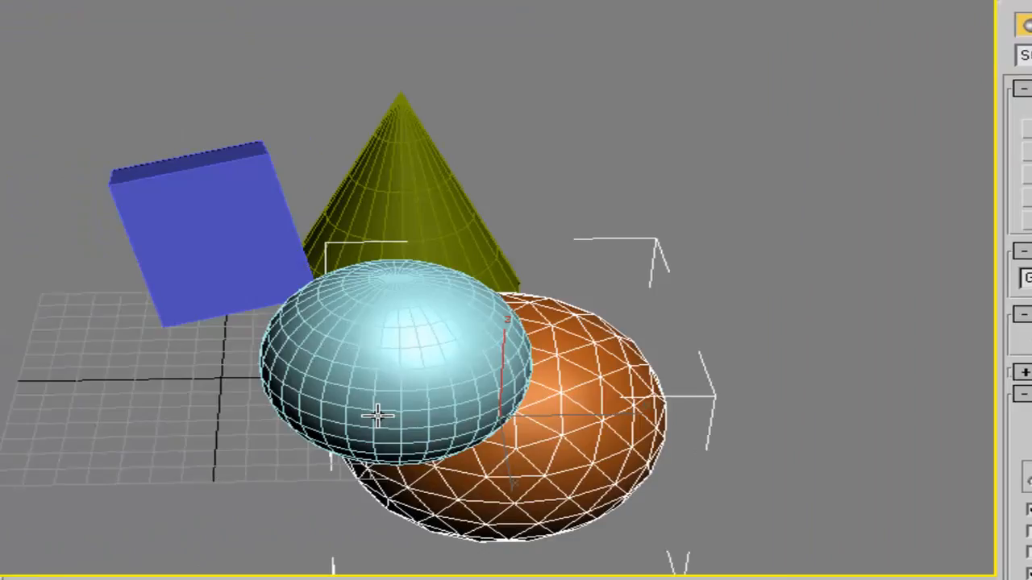
pyautogui.keyDown('alt'); pyautogui.moveTo(378, 416); pyautogui.dragTo(484, 316, button='middle'); pyautogui.keyUp('alt')
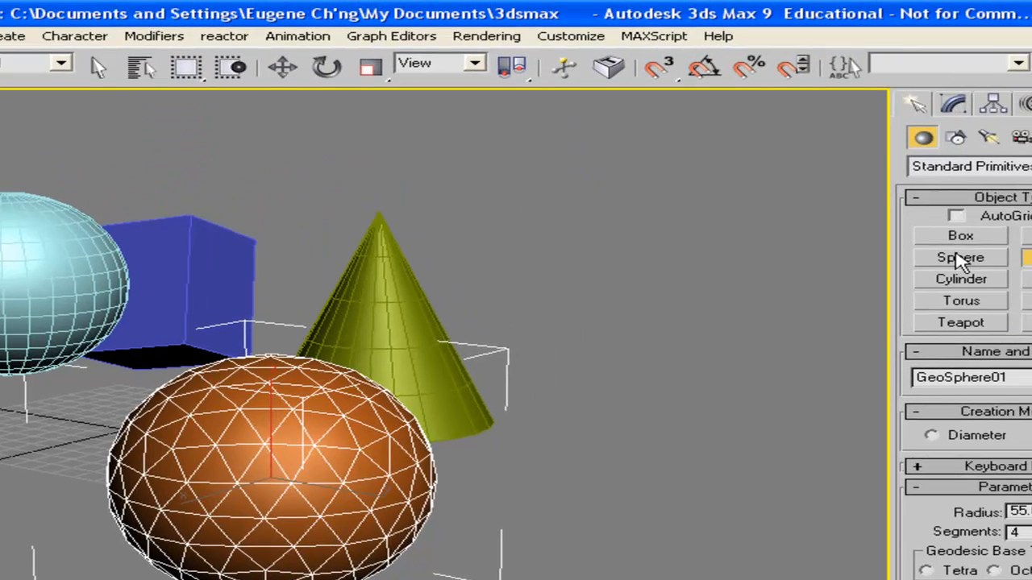
# Create a cylinder in the empty area beside the light blue sphere, and orbit around all the objects
pyautogui.moveTo(556, 348); pyautogui.dragTo(630, 343, button='middle')
pyautogui.click(990, 284)
pyautogui.moveTo(190, 346); pyautogui.dragTo(216, 361)
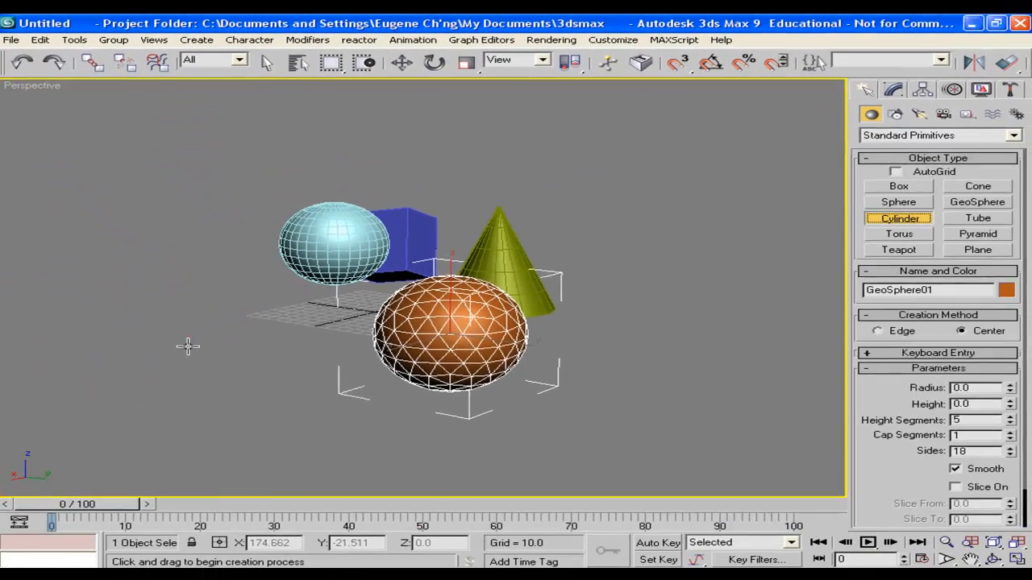
pyautogui.keyDown('alt'); pyautogui.moveTo(224, 173); pyautogui.dragTo(507, 283, button='middle'); pyautogui.keyUp('alt')
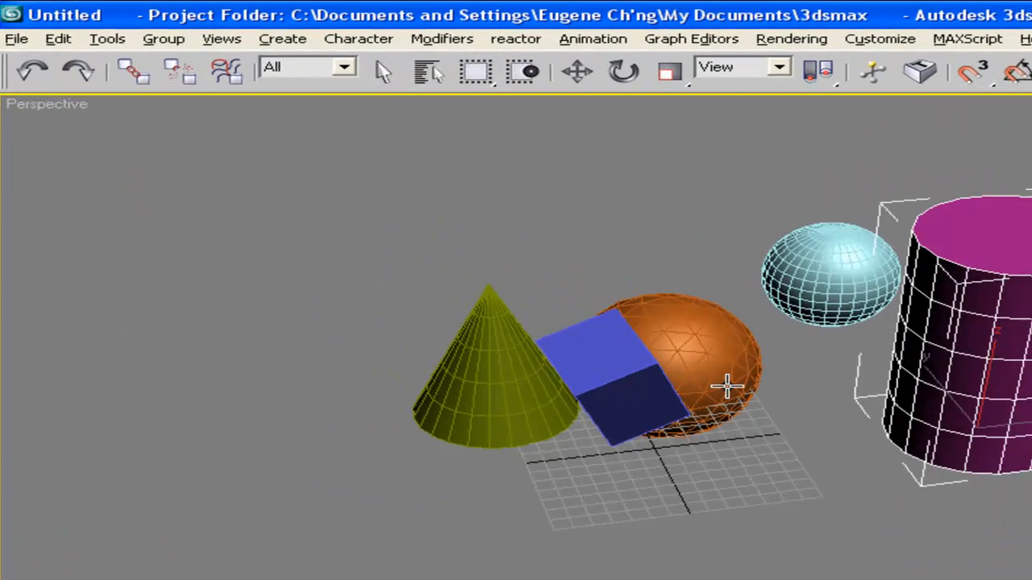
pyautogui.keyDown('alt'); pyautogui.moveTo(727, 387); pyautogui.dragTo(680, 316, button='middle'); pyautogui.keyUp('alt')
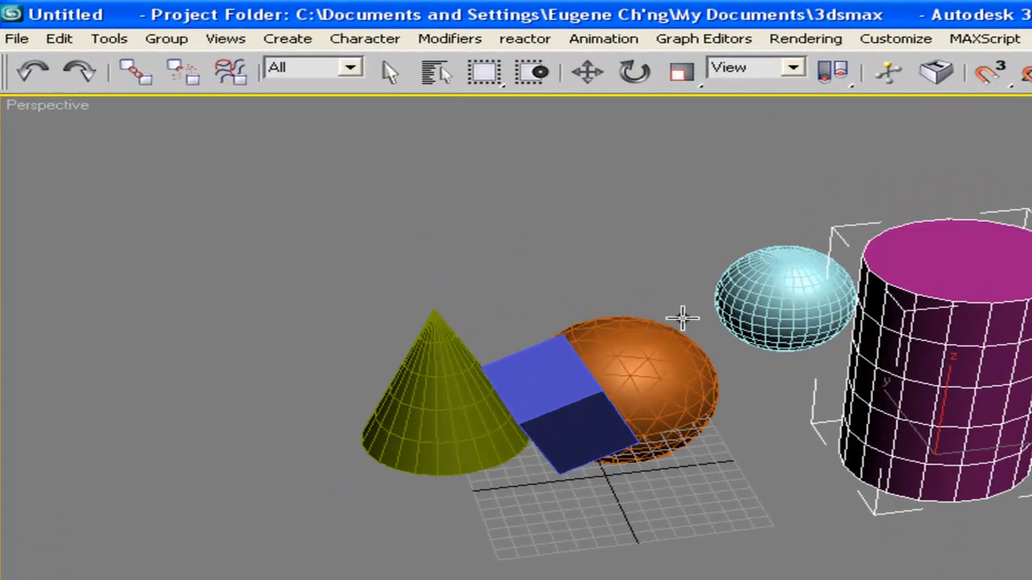
# Select and delete the light blue sphere, and do the same with the magenta cylinder
pyautogui.click(383, 71)
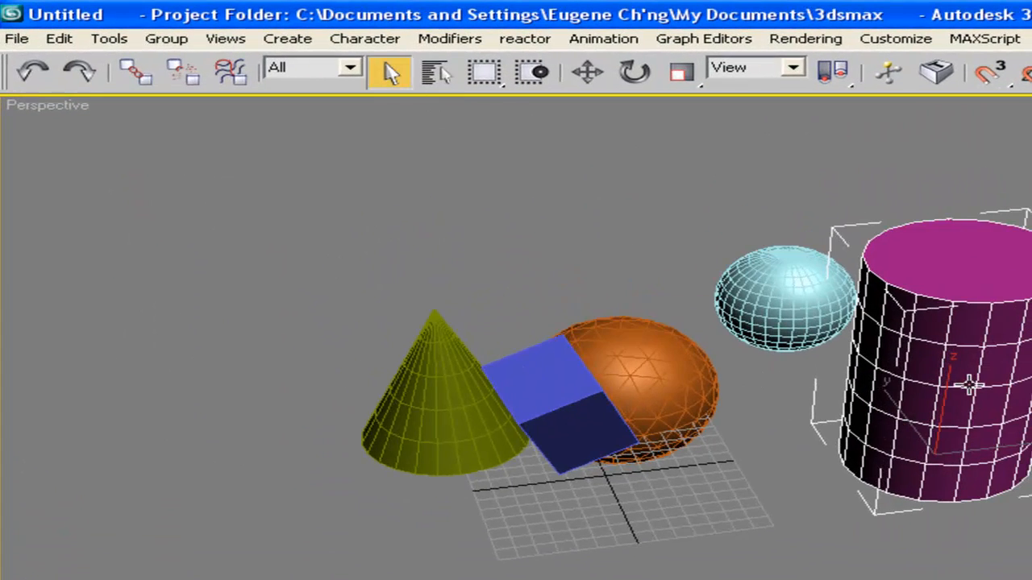
pyautogui.click(768, 280)
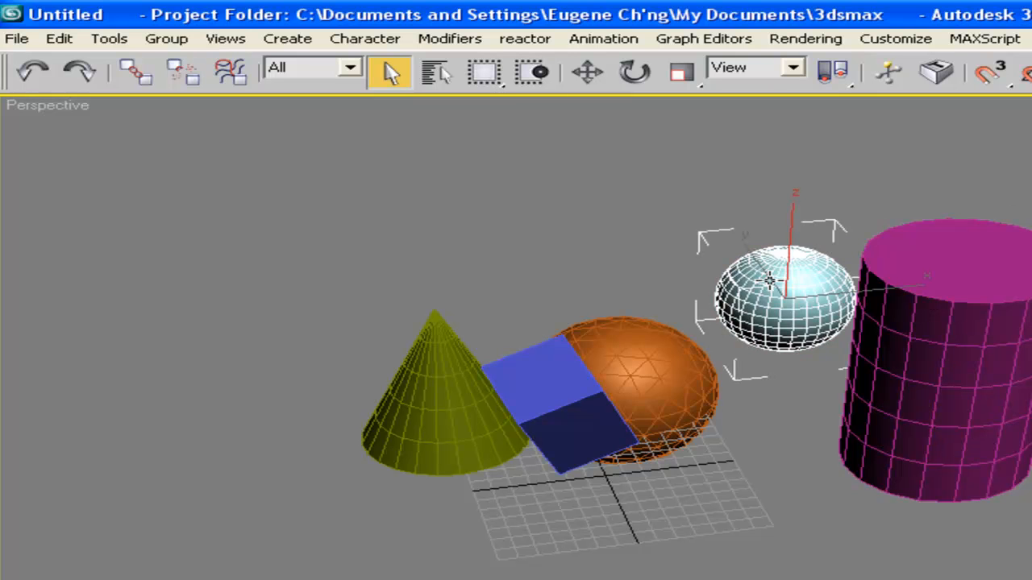
pyautogui.press('Delete')
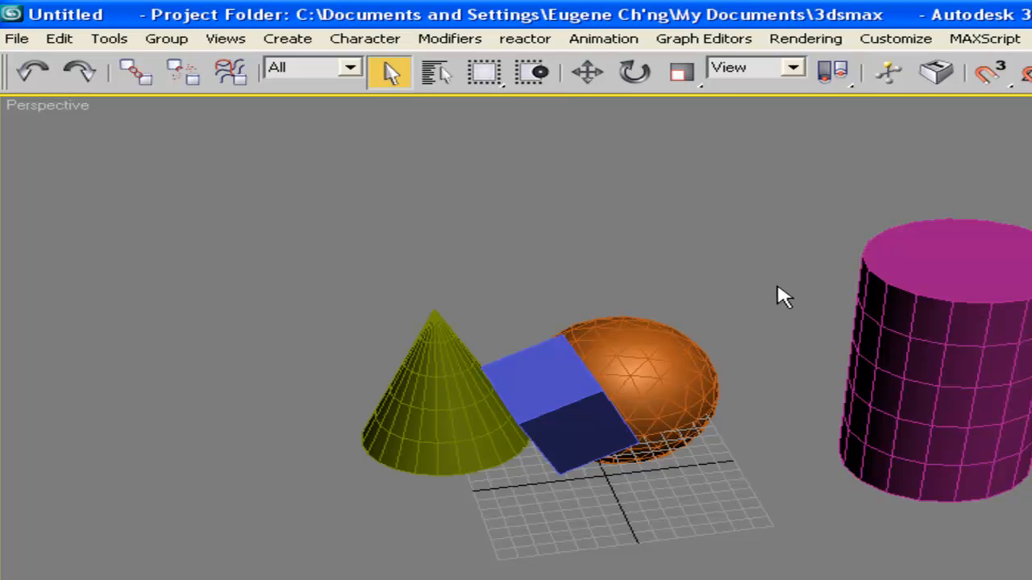
pyautogui.click(914, 332)
pyautogui.press('Delete')
# Select the box, cone and GeoSphere together with a selection region, and move them as a group across the grid
pyautogui.keyDown('alt'); pyautogui.moveTo(755, 411); pyautogui.dragTo(873, 353, button='middle'); pyautogui.keyUp('alt')
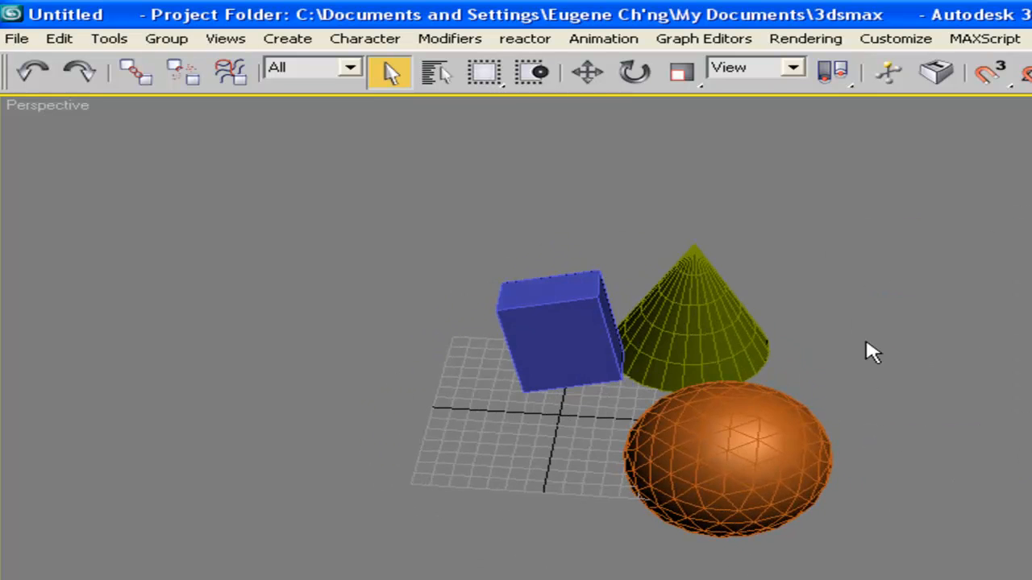
pyautogui.keyDown('alt'); pyautogui.moveTo(841, 419); pyautogui.dragTo(508, 382, button='middle'); pyautogui.keyUp('alt')
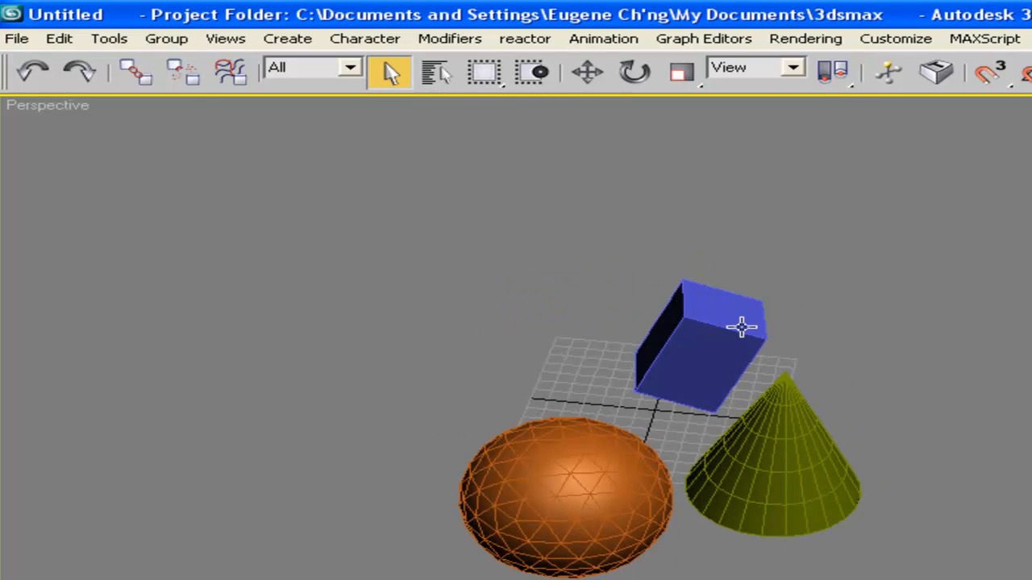
pyautogui.moveTo(349, 179); pyautogui.dragTo(441, 285)
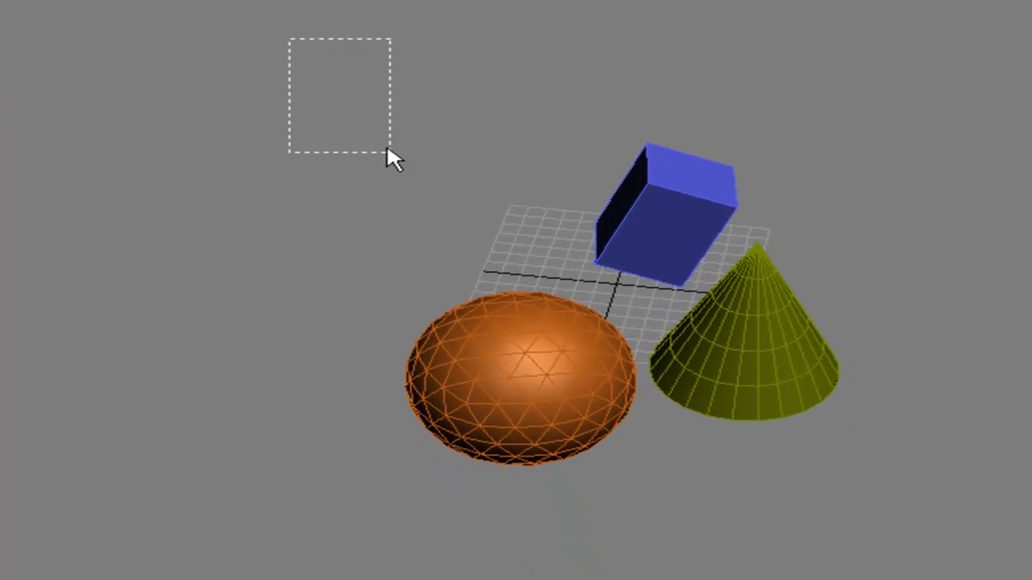
pyautogui.moveTo(387, 150); pyautogui.dragTo(977, 545)
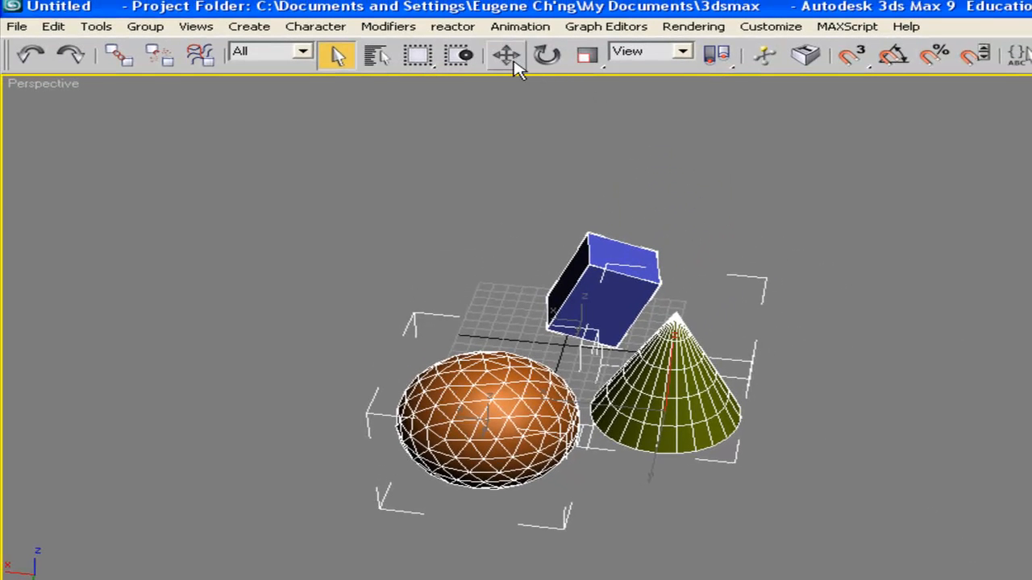
pyautogui.click(506, 55)
pyautogui.moveTo(547, 371); pyautogui.dragTo(445, 301)
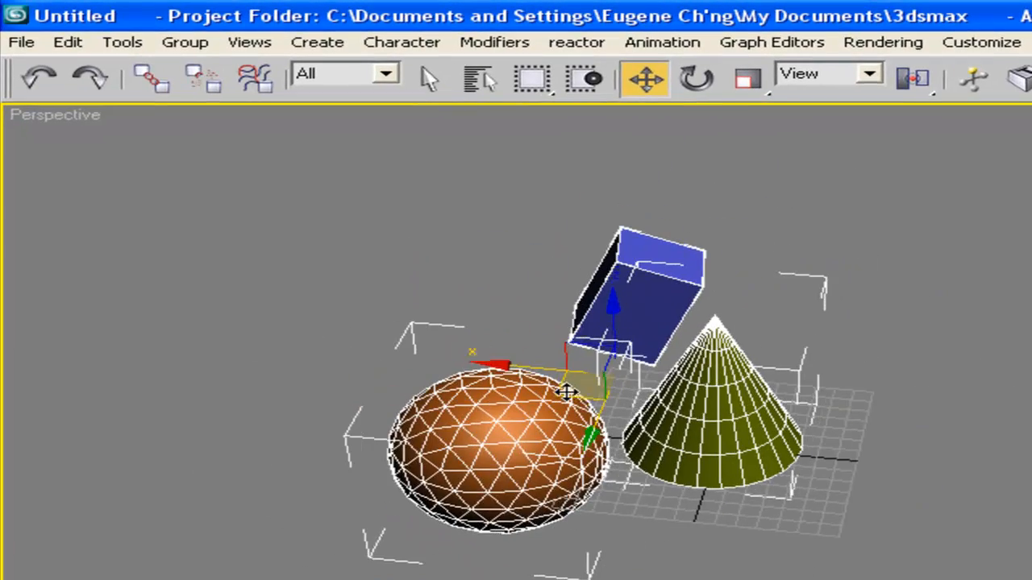
# Rotate the selected box, cone and GeoSphere together, and delete all three
pyautogui.click(697, 79)
pyautogui.moveTo(622, 362); pyautogui.dragTo(834, 461)
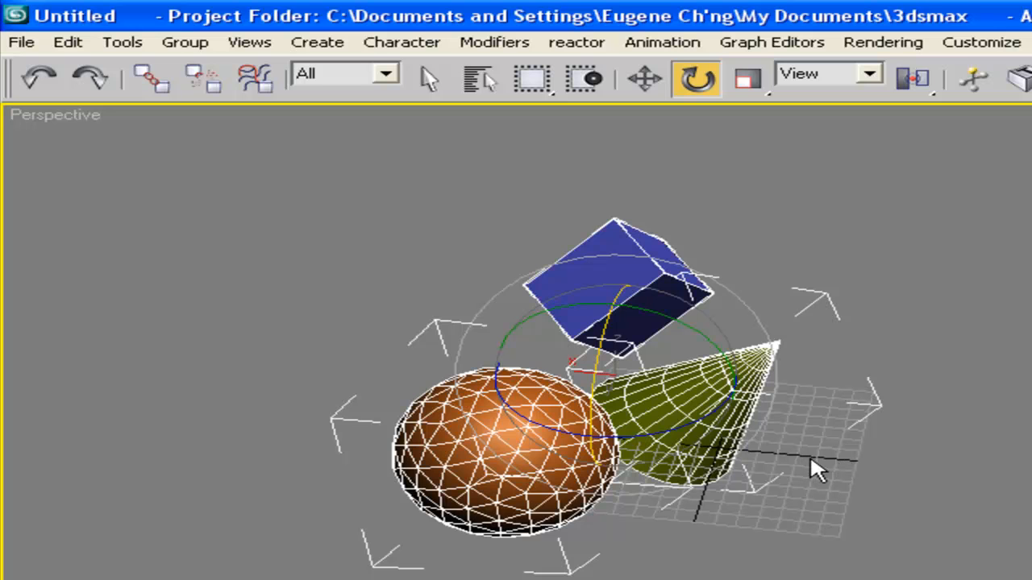
pyautogui.press('Delete')
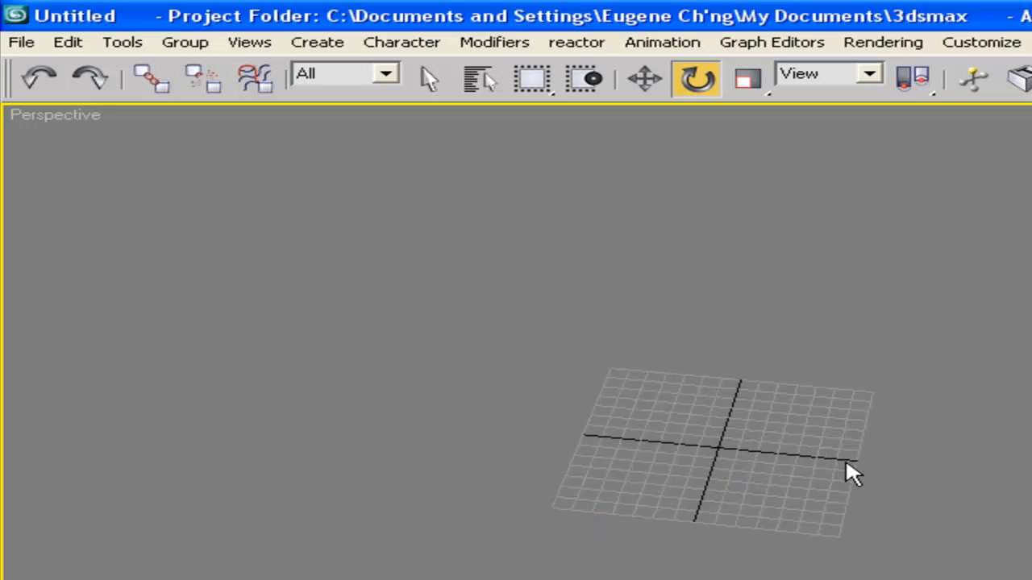
# Create a box freehand on the grid, about 61 long, 44 wide and 68 high, look around it and delete it
pyautogui.keyDown('alt'); pyautogui.moveTo(696, 477); pyautogui.dragTo(734, 431, button='middle'); pyautogui.keyUp('alt')
pyautogui.scroll(5, 734, 431)
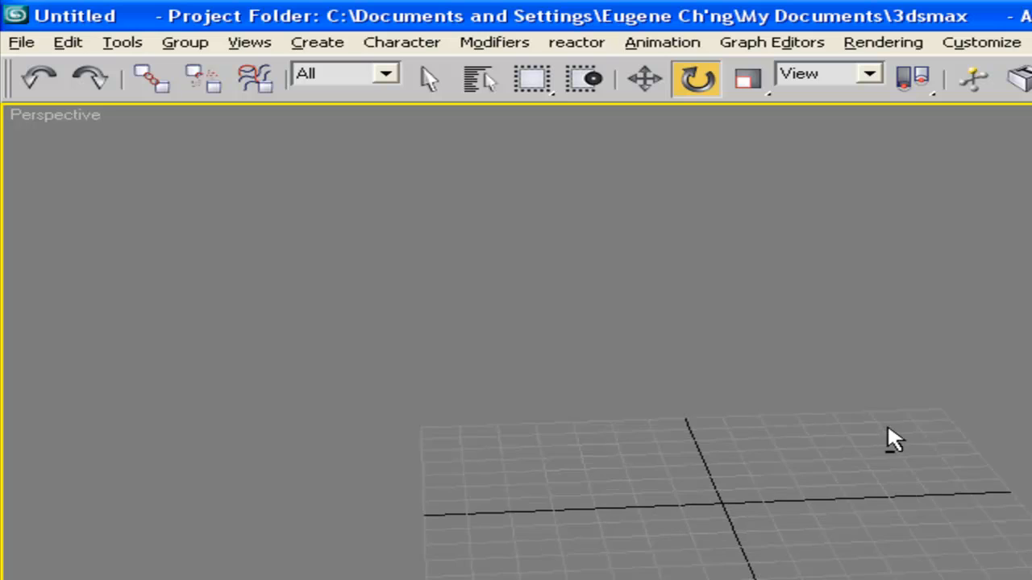
pyautogui.keyDown('alt'); pyautogui.moveTo(887, 426); pyautogui.dragTo(932, 434, button='middle'); pyautogui.keyUp('alt')
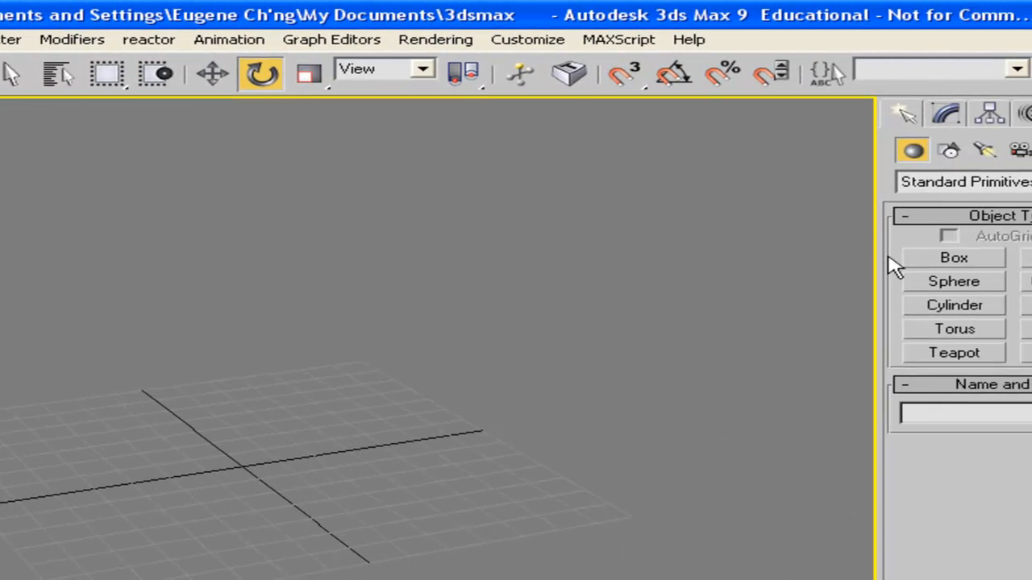
pyautogui.click(1006, 259)
pyautogui.moveTo(157, 438); pyautogui.dragTo(75, 542)
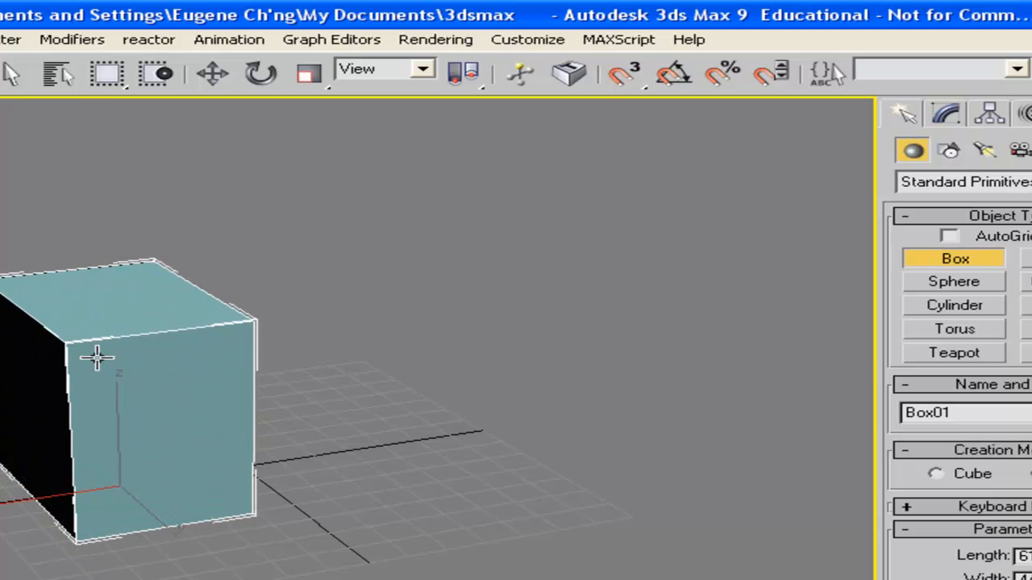
pyautogui.click(109, 357)
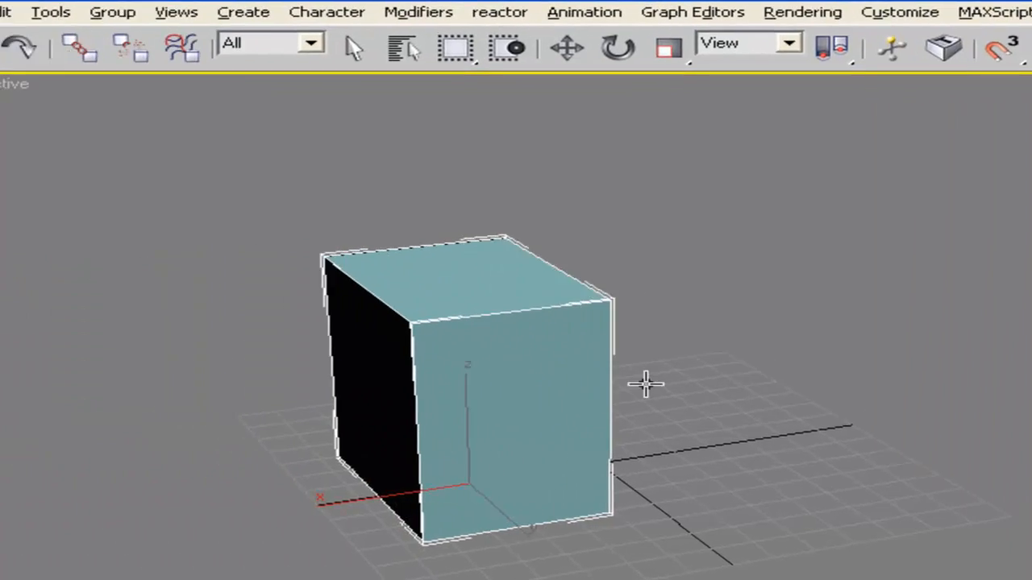
pyautogui.keyDown('alt'); pyautogui.moveTo(645, 385); pyautogui.dragTo(776, 406, button='middle'); pyautogui.keyUp('alt')
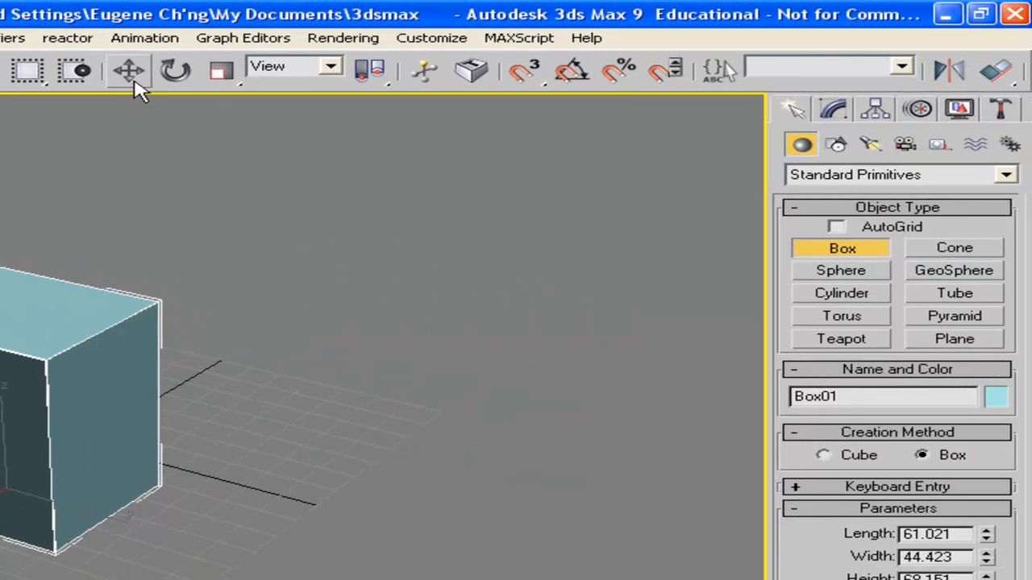
pyautogui.click(645, 42)
pyautogui.press('Delete')
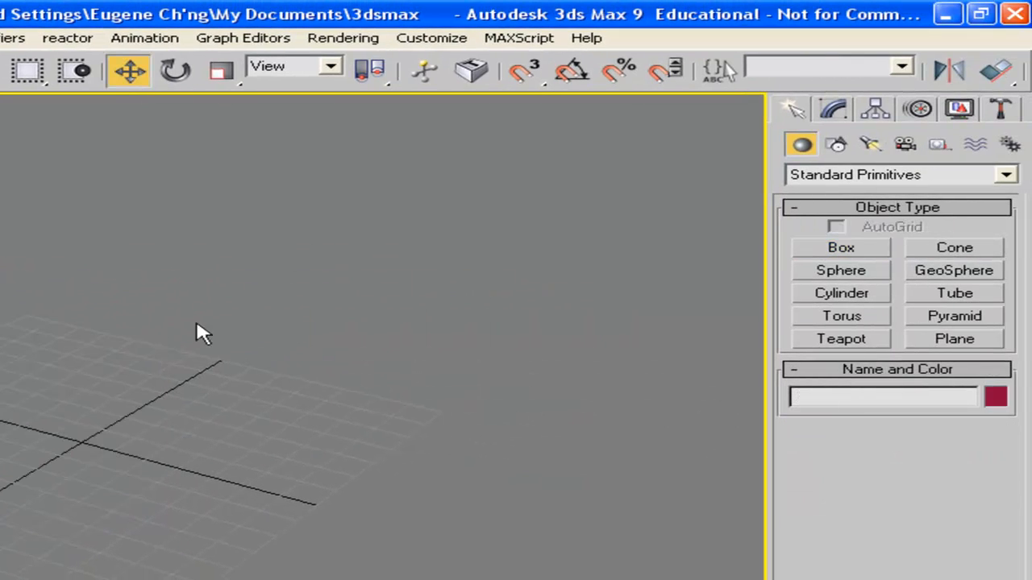
# Start a new box by keyboard entry and set its position to X 10 and Y 10
pyautogui.click(840, 248)
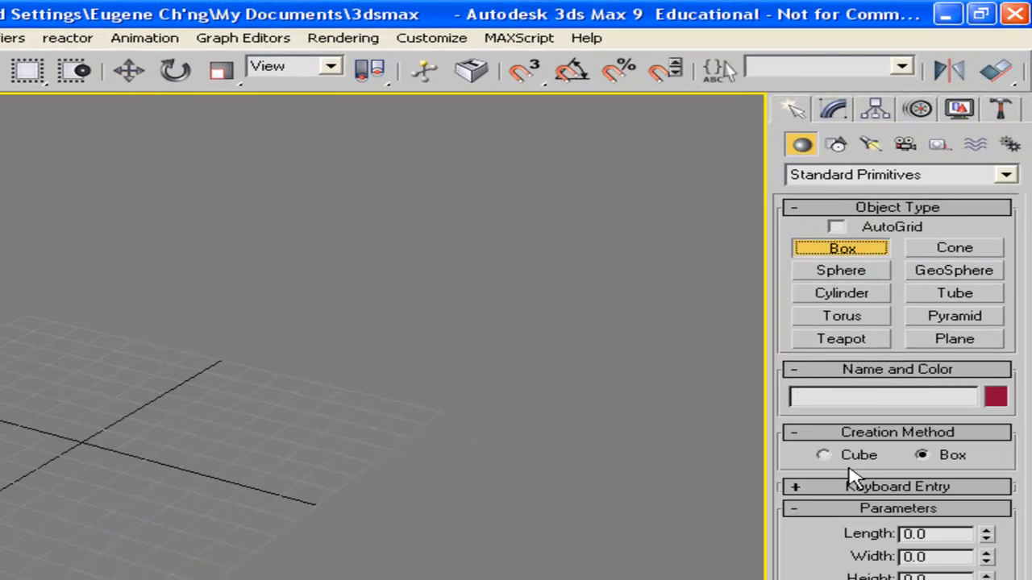
pyautogui.click(795, 487)
pyautogui.moveTo(799, 495); pyautogui.dragTo(901, 355)
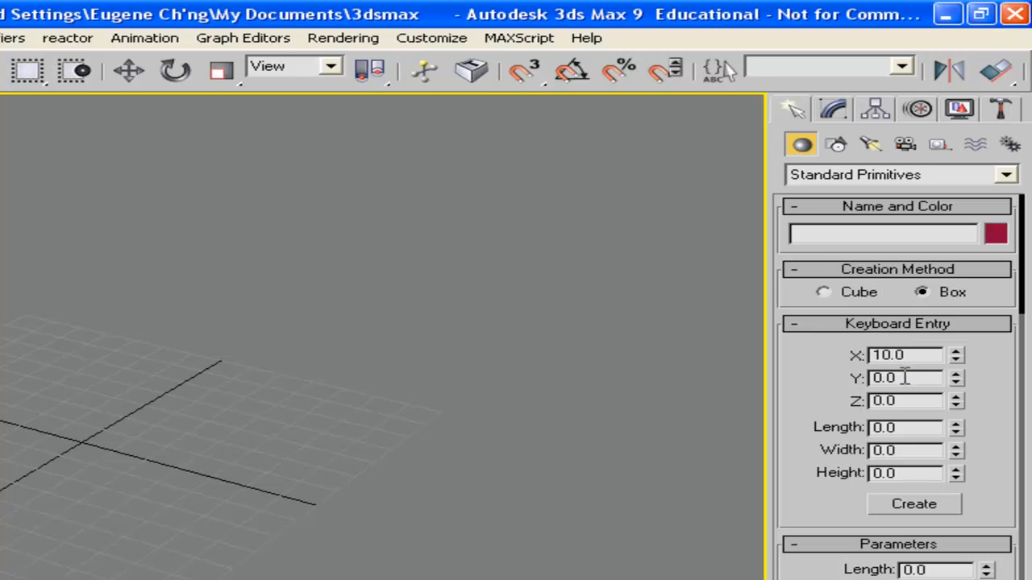
pyautogui.moveTo(907, 378); pyautogui.dragTo(871, 378)
pyautogui.write('10')
# Set the keyboard-entry length, width and height to 50 each, and create the box
pyautogui.moveTo(902, 427); pyautogui.dragTo(865, 427)
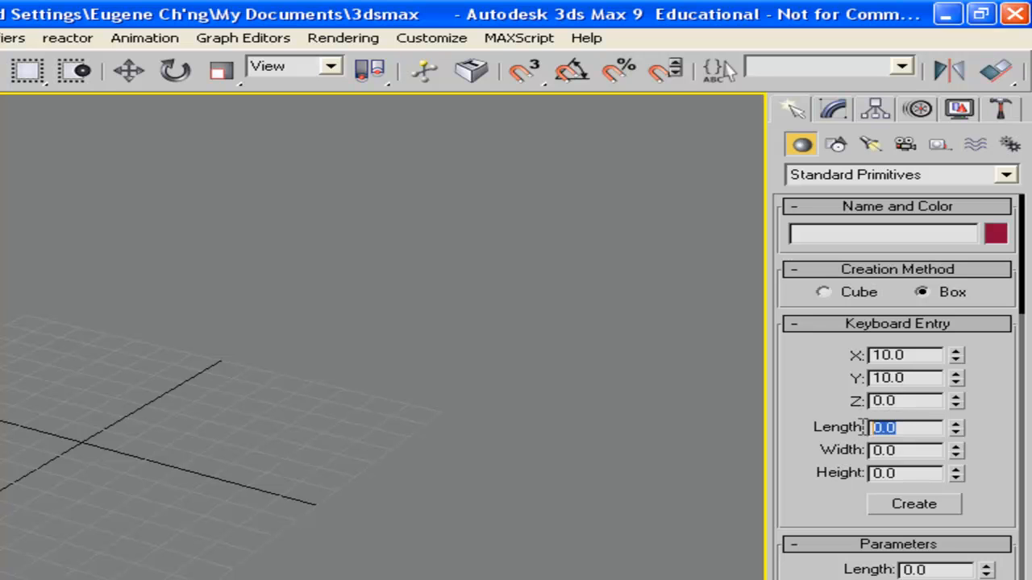
pyautogui.write('50')
pyautogui.moveTo(907, 450); pyautogui.dragTo(847, 473)
pyautogui.write('50')
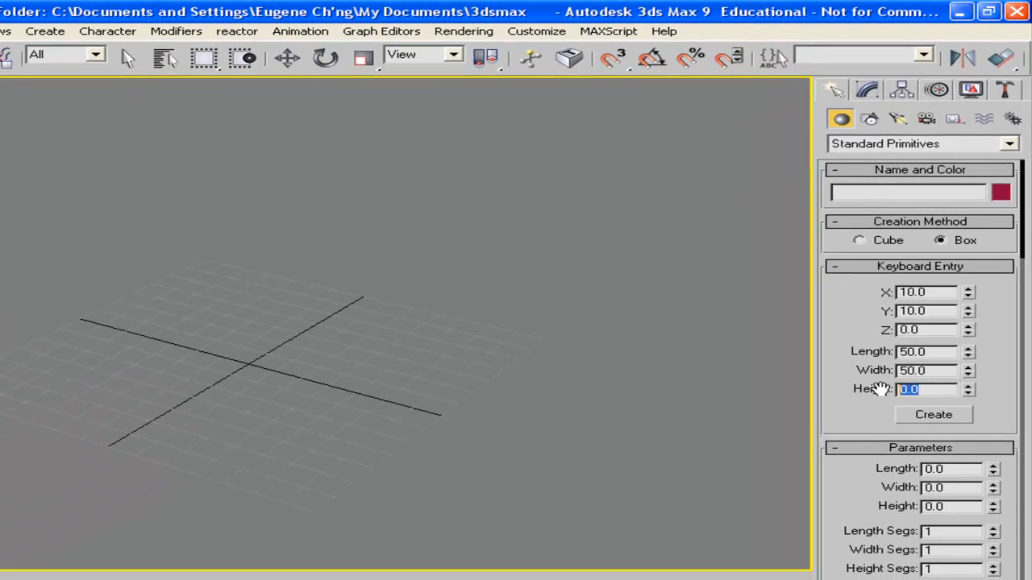
pyautogui.write('50')
pyautogui.scroll(-2, 831, 476)
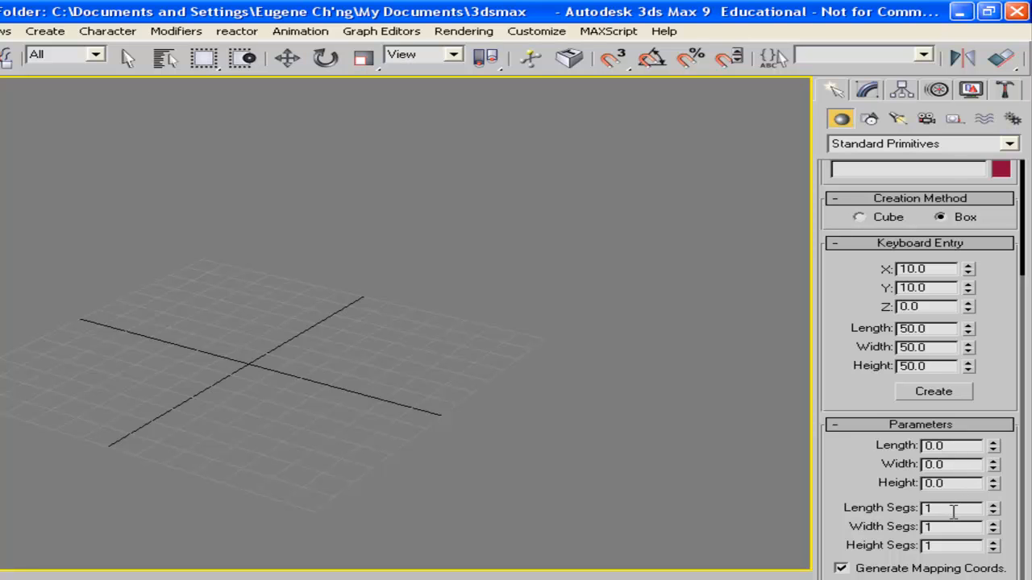
pyautogui.click(933, 393)
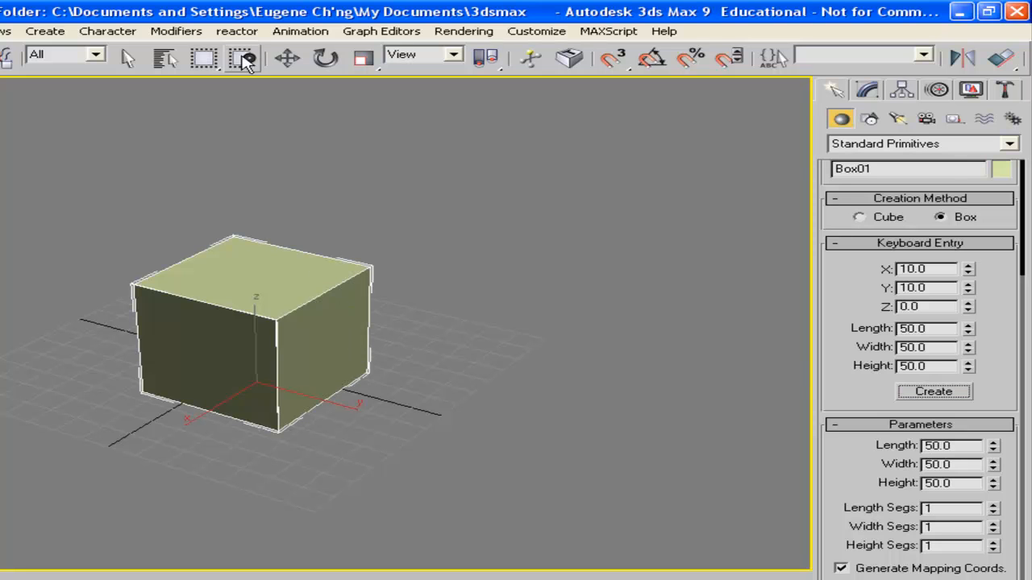
# Delete the box and recreate it by keyboard entry with the same position and size, with 4 length, width and height segments
pyautogui.click(288, 57)
pyautogui.press('Delete')
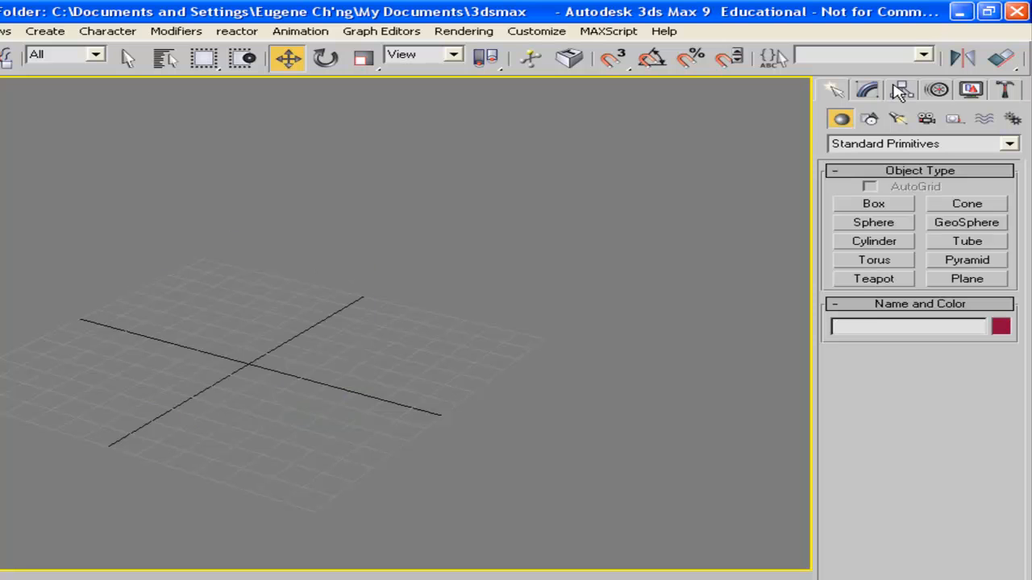
pyautogui.click(869, 205)
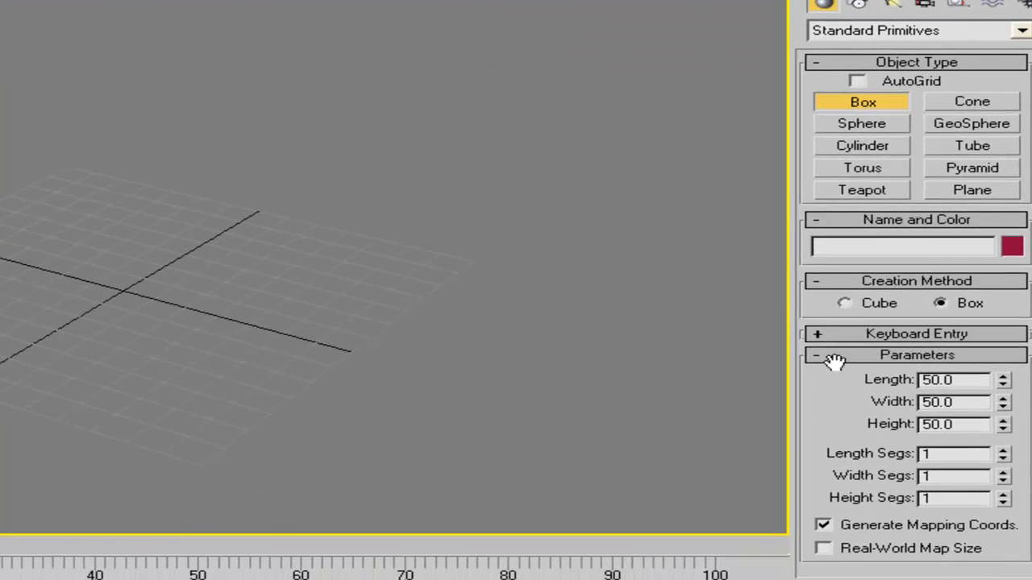
pyautogui.click(839, 334)
pyautogui.scroll(-5, 836, 341)
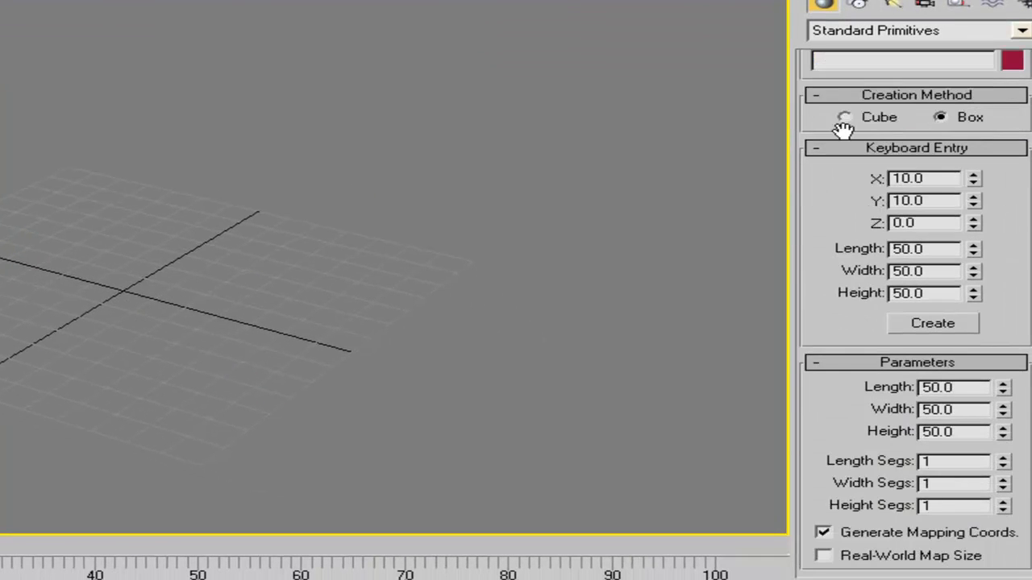
pyautogui.doubleClick(927, 458)
pyautogui.write('4')
pyautogui.doubleClick(933, 506)
pyautogui.click(933, 325)
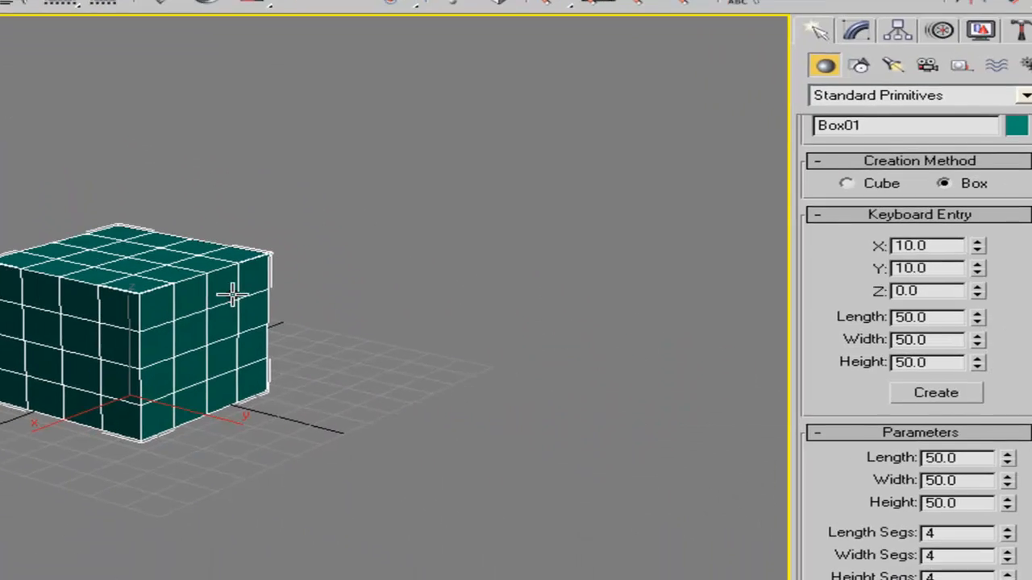
# Start a sphere by keyboard entry and set its position to X 40, Y 40 and Z 40
pyautogui.moveTo(818, 256); pyautogui.dragTo(844, 523)
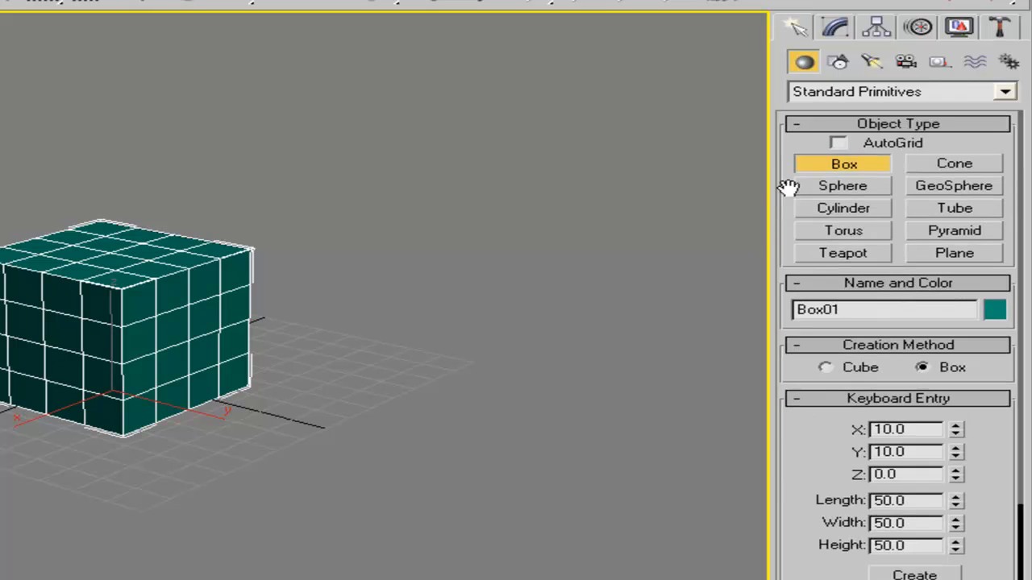
pyautogui.click(824, 190)
pyautogui.keyDown('alt'); pyautogui.moveTo(604, 251); pyautogui.dragTo(245, 269, button='middle'); pyautogui.keyUp('alt')
pyautogui.moveTo(806, 464); pyautogui.dragTo(887, 327)
pyautogui.click(820, 345)
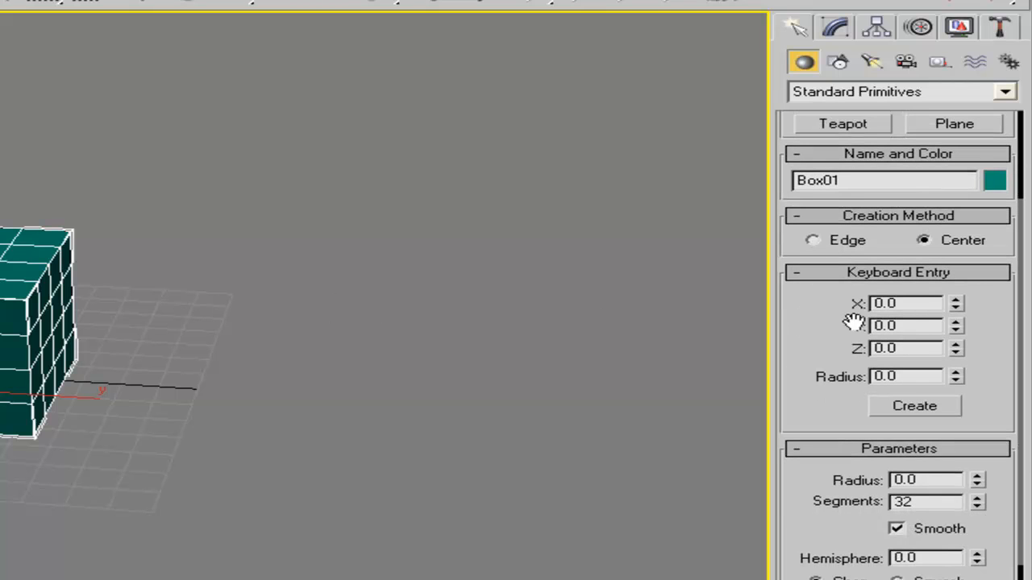
pyautogui.click(928, 304)
pyautogui.write('40')
pyautogui.press('Tab')
pyautogui.write('40')
pyautogui.press('Tab')
pyautogui.write('40')
# Set the sphere's keyboard-entry radius to 60, create it, and orbit around it
pyautogui.moveTo(957, 380)
pyautogui.mouseDown()
pyautogui.moveTo(922, 358)
pyautogui.moveTo(957, 385)
pyautogui.moveTo(944, 369)
pyautogui.mouseUp()
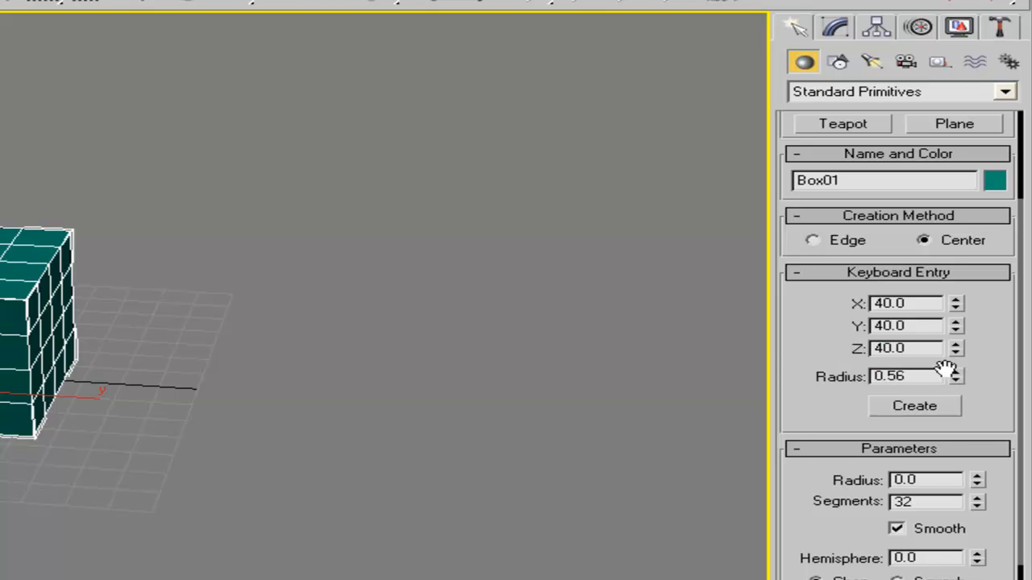
pyautogui.write('60')
pyautogui.moveTo(811, 470); pyautogui.dragTo(852, 414)
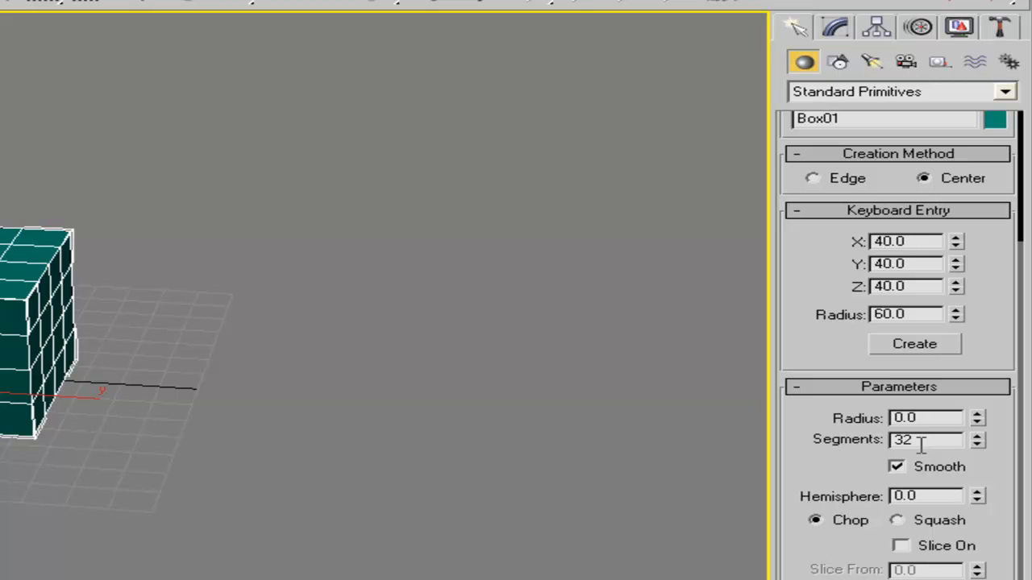
pyautogui.click(915, 343)
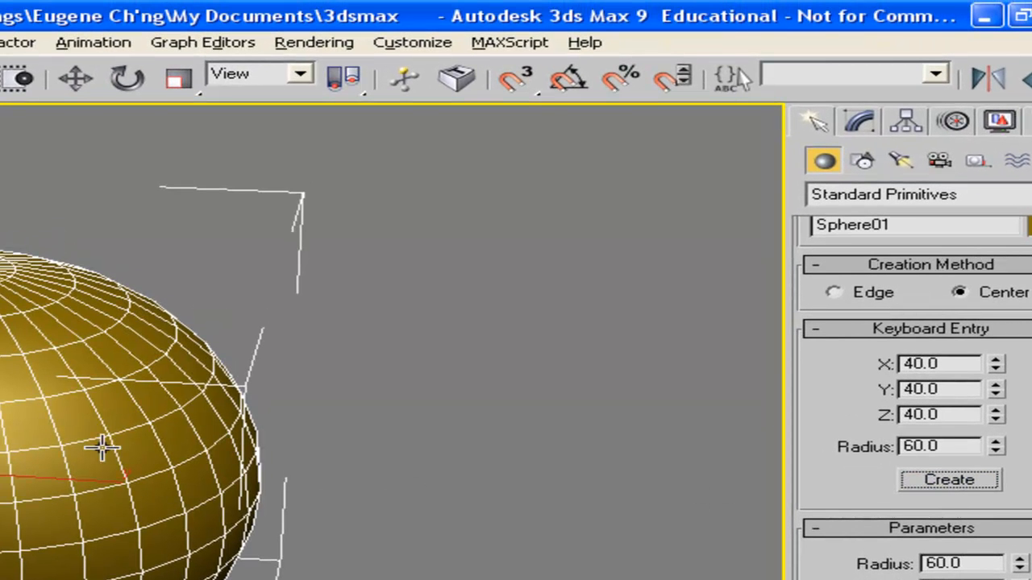
pyautogui.keyDown('alt'); pyautogui.moveTo(101, 447); pyautogui.dragTo(260, 431, button='middle'); pyautogui.keyUp('alt')
pyautogui.scroll(1, 264, 433)
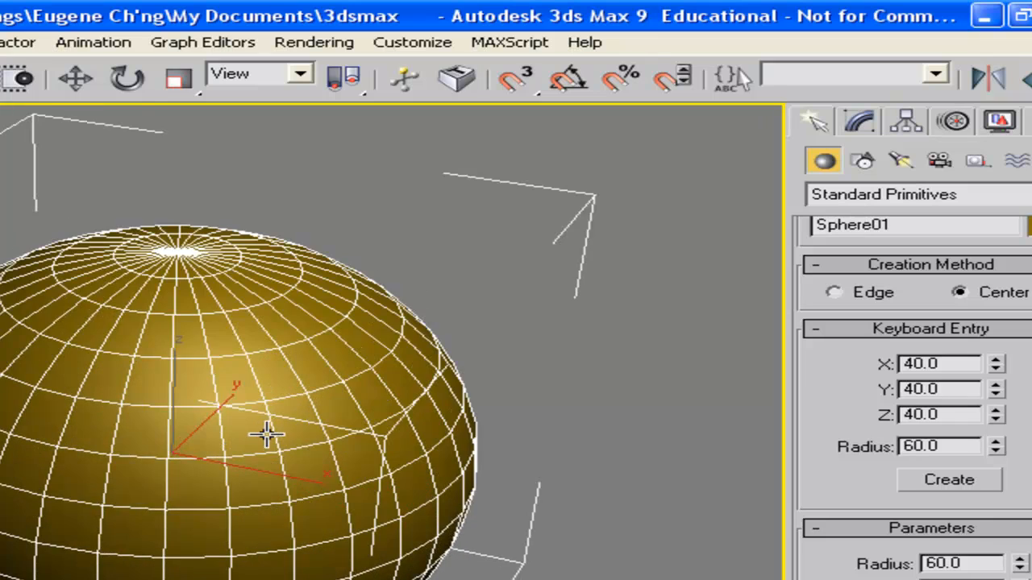
# Zoom in and out and orbit around the box and sphere to examine how the two primitives overlap
pyautogui.scroll(-1, 440, 326)
pyautogui.scroll(-2, 296, 392)
pyautogui.scroll(4, 290, 389)
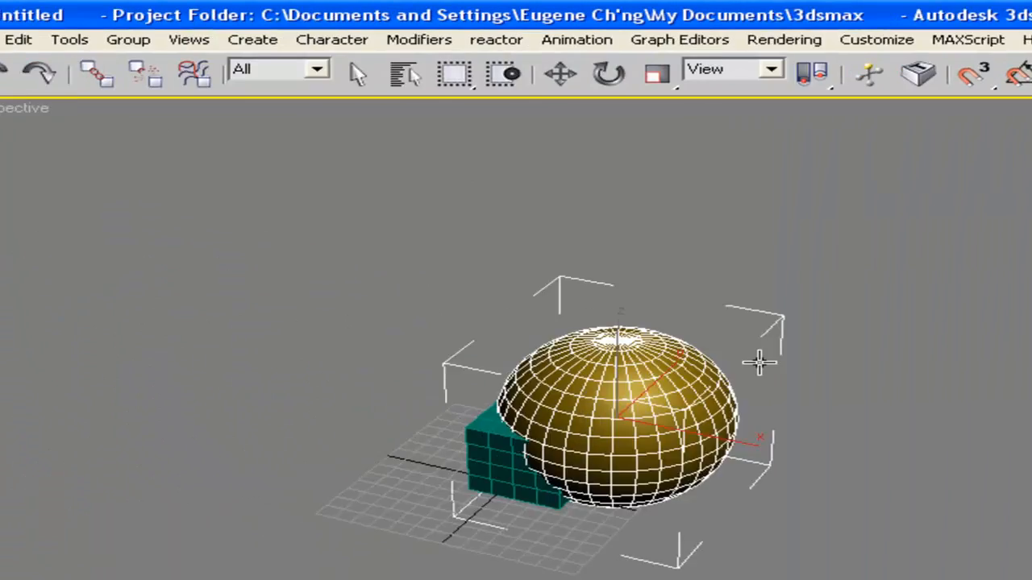
pyautogui.scroll(-1, 290, 388)
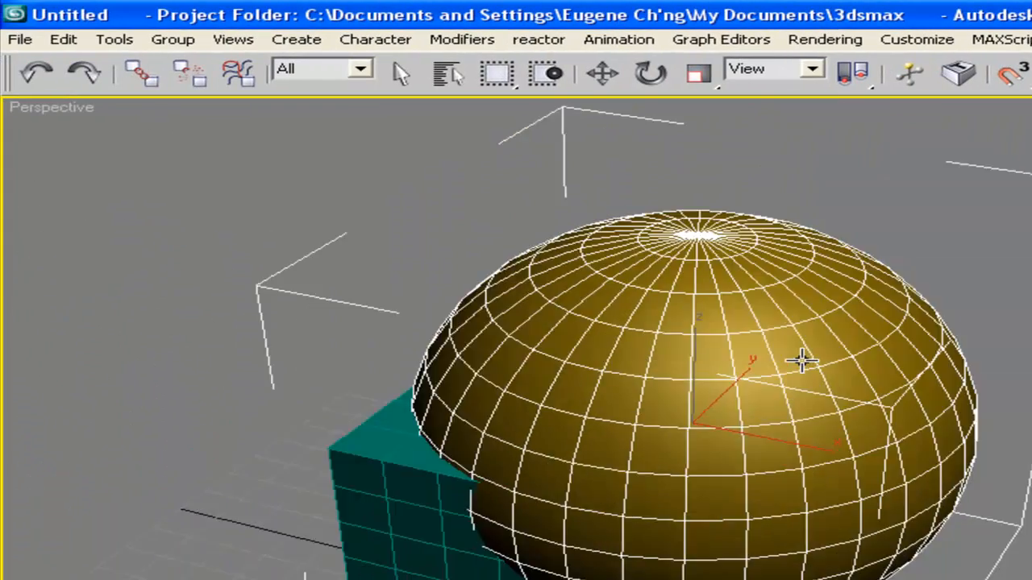
pyautogui.scroll(-3, 801, 361)
pyautogui.scroll(3, 801, 360)
pyautogui.scroll(-3, 801, 361)
pyautogui.scroll(3, 801, 361)
pyautogui.scroll(-3, 801, 361)
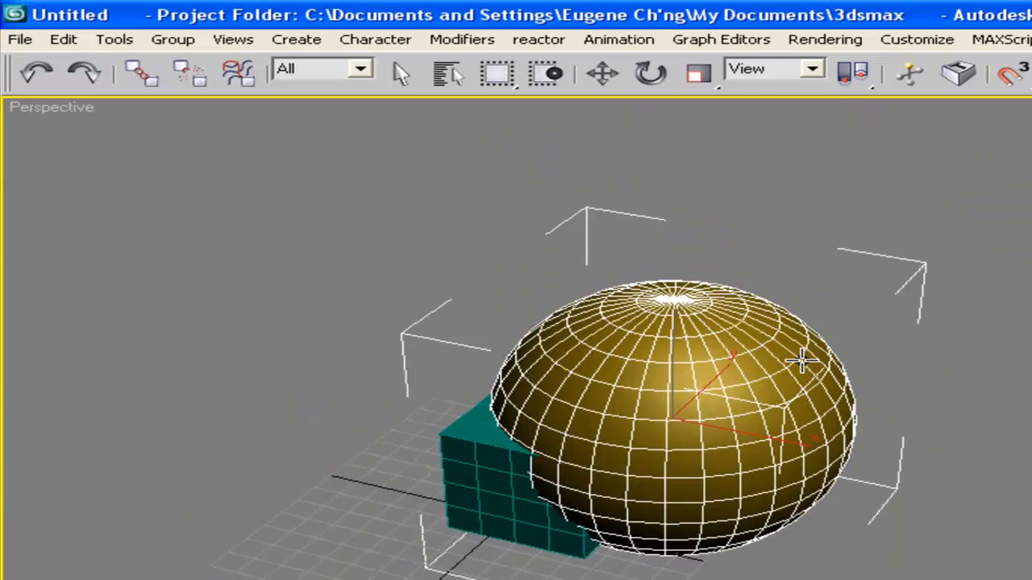
pyautogui.scroll(2, 881, 377)
pyautogui.keyDown('alt'); pyautogui.moveTo(881, 377); pyautogui.dragTo(870, 333, button='middle'); pyautogui.keyUp('alt')
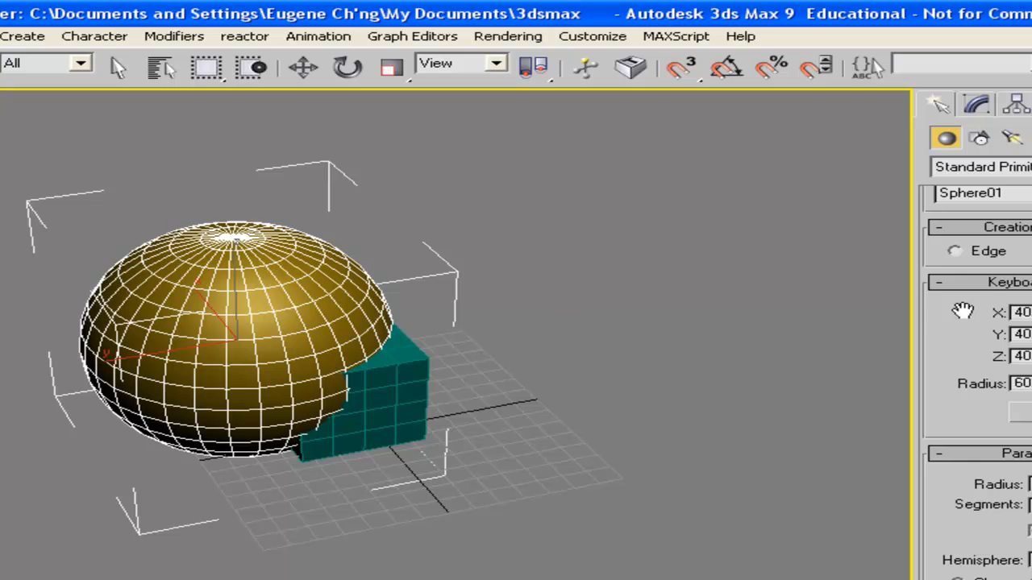
# Move the sphere away from the box so the two objects no longer overlap, and raise it vertically
pyautogui.moveTo(961, 312); pyautogui.dragTo(945, 460)
pyautogui.click(303, 66)
pyautogui.moveTo(230, 322); pyautogui.dragTo(88, 324)
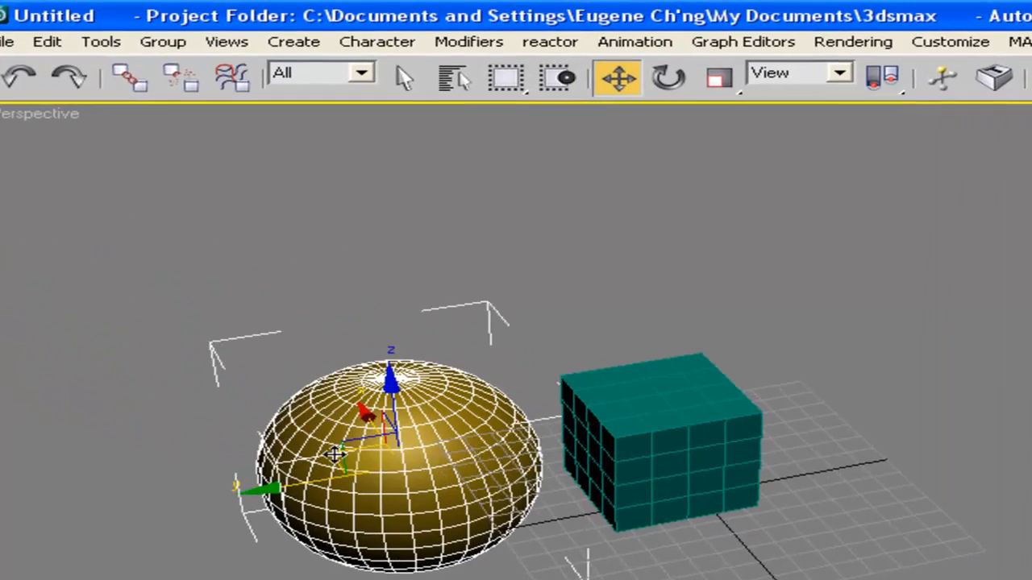
pyautogui.moveTo(383, 433); pyautogui.dragTo(394, 351)
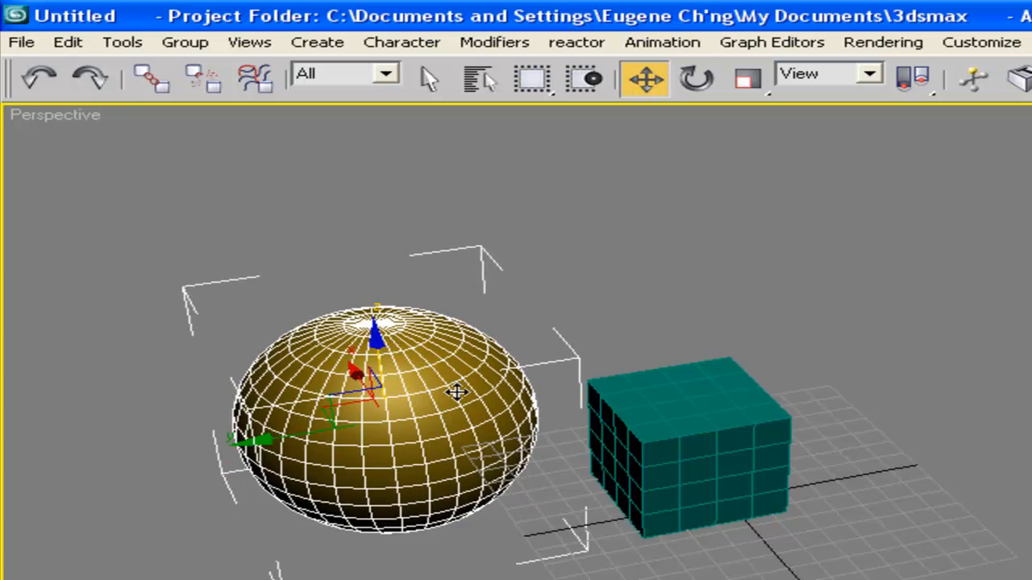
pyautogui.keyDown('alt'); pyautogui.moveTo(459, 398); pyautogui.dragTo(508, 411, button='middle'); pyautogui.keyUp('alt')
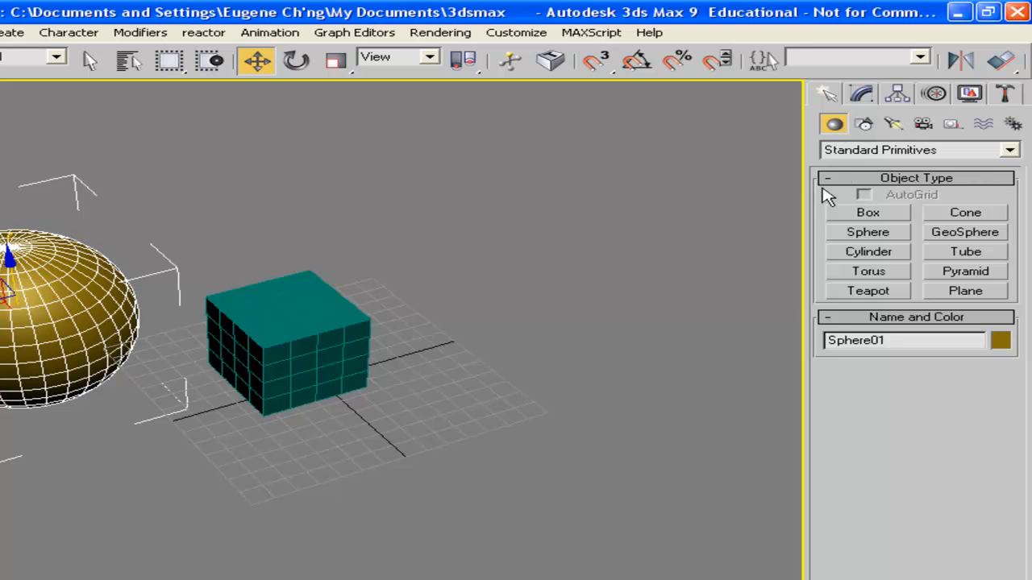
# Open the sphere's modification settings and change its object color to light blue-violet from the 3ds Max palette
pyautogui.click(862, 96)
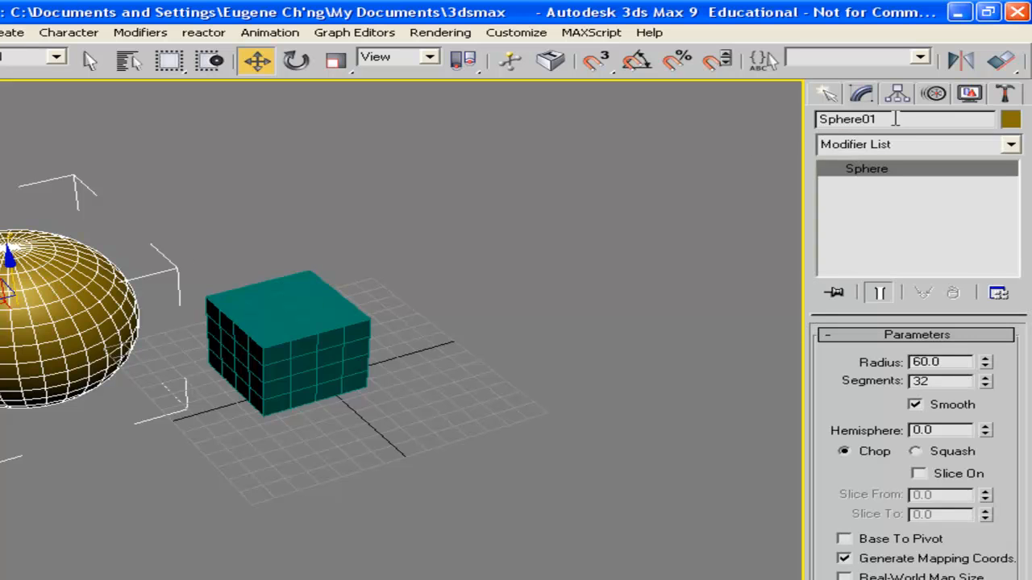
pyautogui.moveTo(895, 119); pyautogui.dragTo(818, 118)
pyautogui.click(1011, 123)
pyautogui.click(1011, 123)
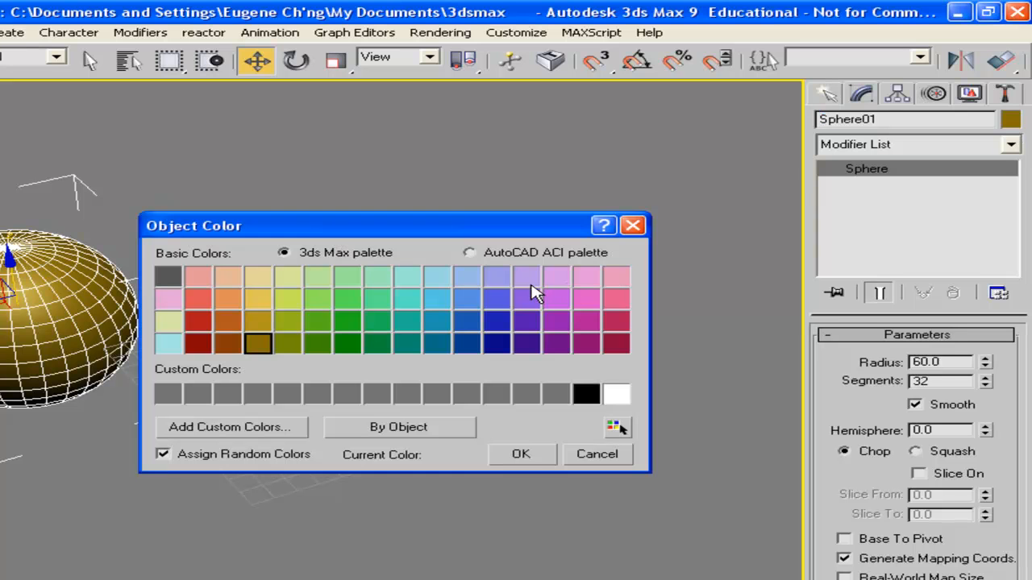
pyautogui.click(499, 282)
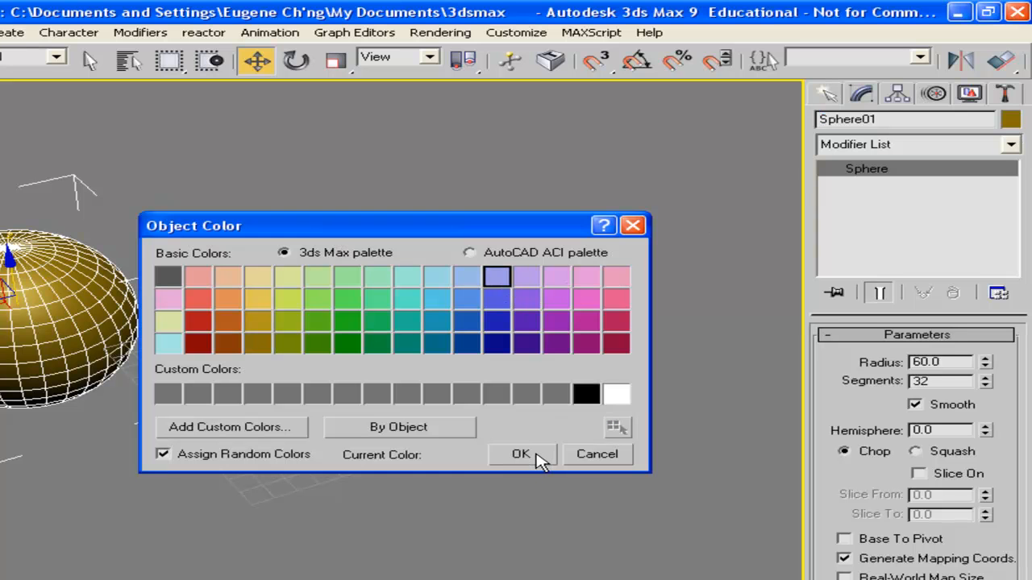
pyautogui.click(521, 455)
# Select the box, reselect the sphere, and set the sphere's radius to 39.6 and its segments to 27
pyautogui.click(314, 332)
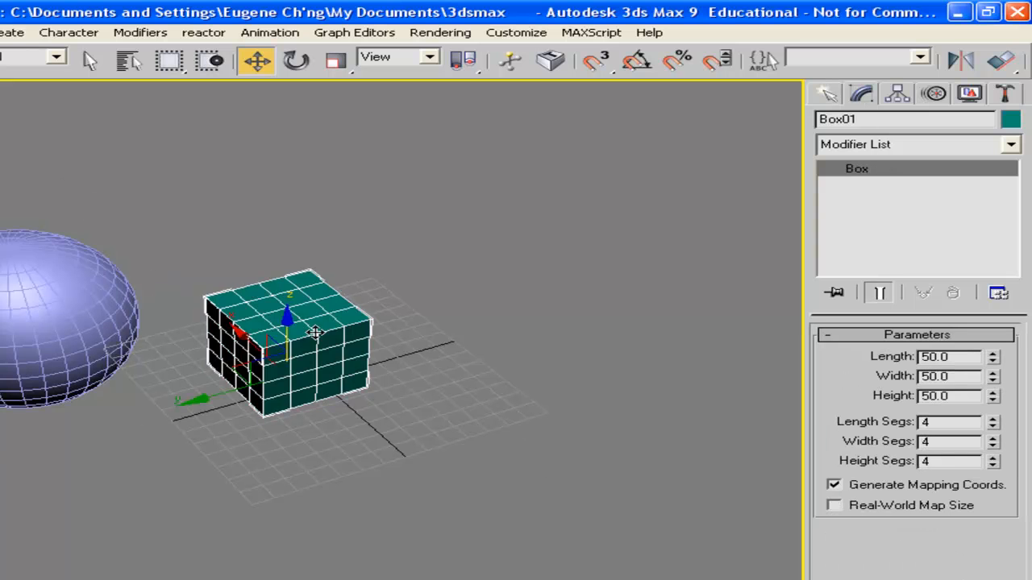
pyautogui.click(140, 331)
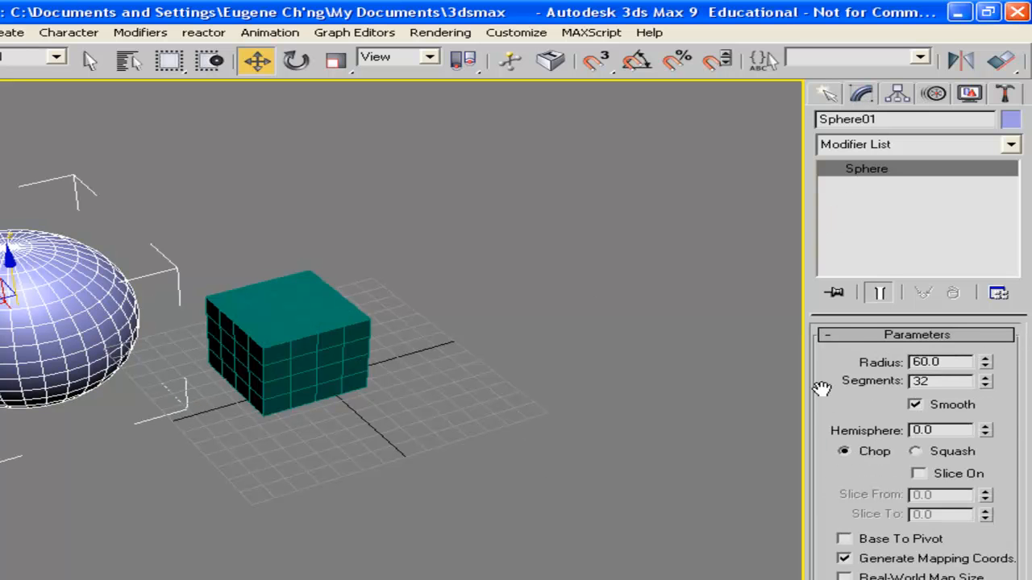
pyautogui.moveTo(985, 364); pyautogui.dragTo(965, 442)
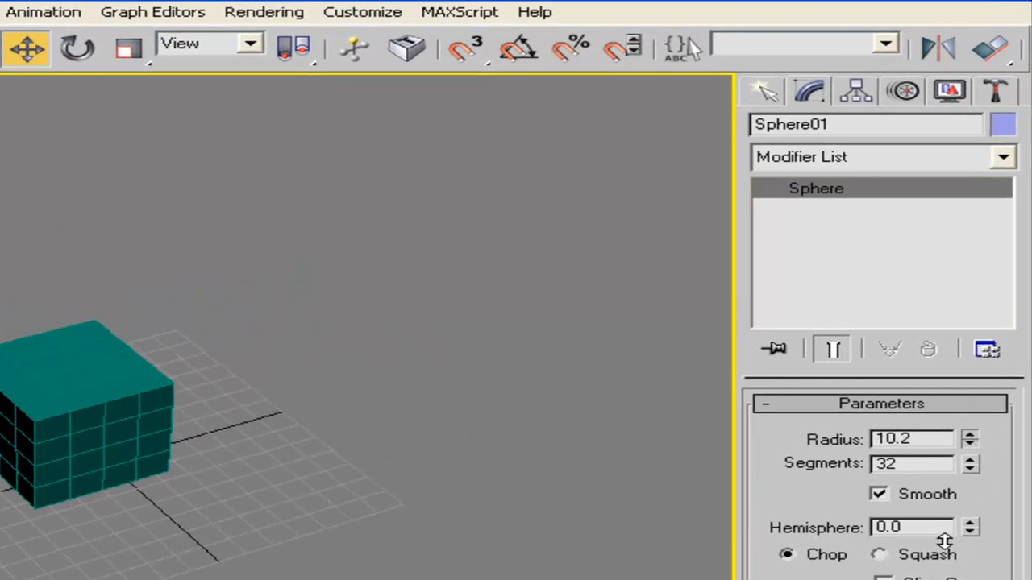
pyautogui.moveTo(945, 542); pyautogui.dragTo(960, 485)
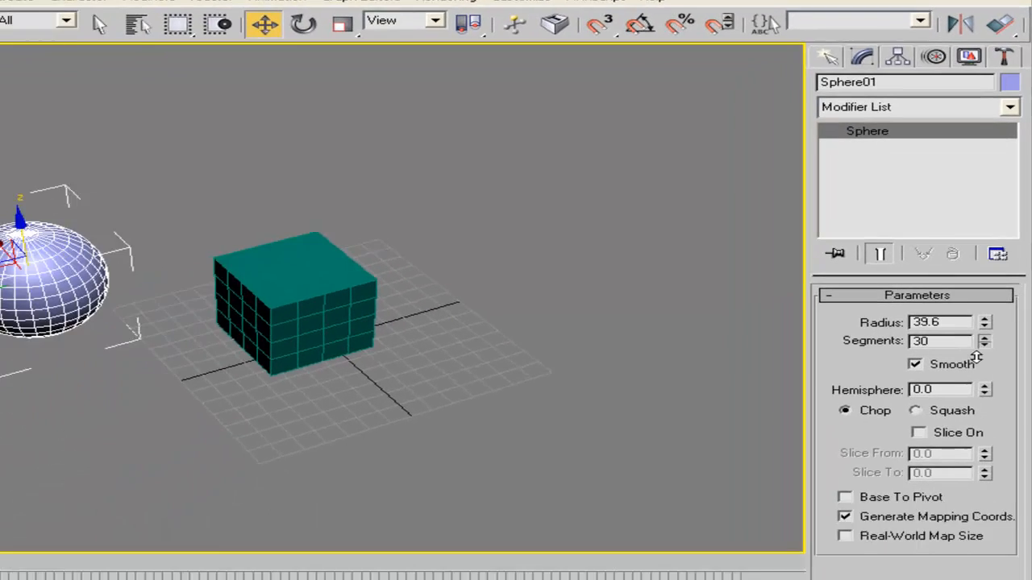
pyautogui.moveTo(978, 357); pyautogui.dragTo(945, 374)
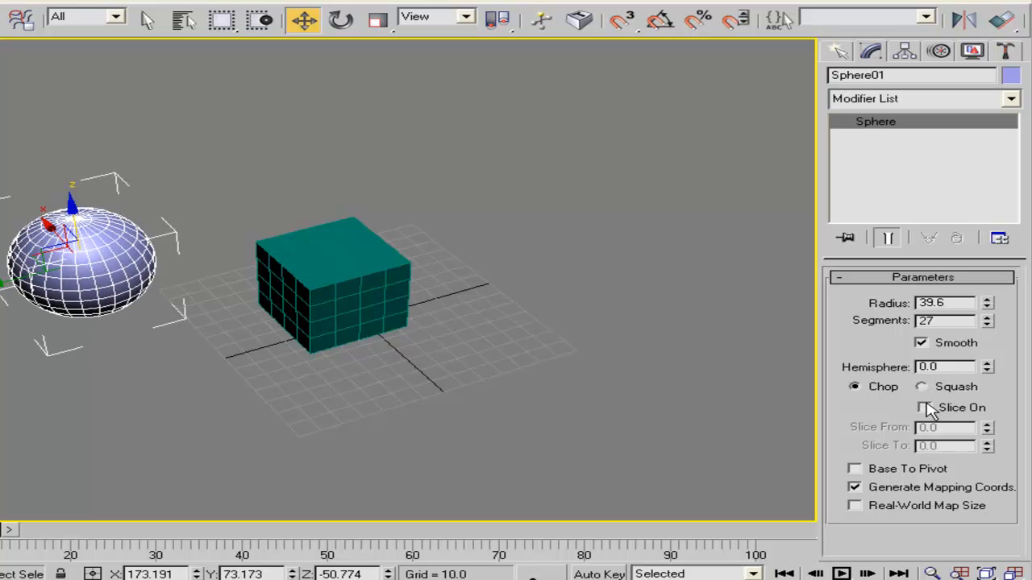
# Turn on slicing for the sphere, try Slice From angles such as -276 and -310.5, and reset Slice From to 0
pyautogui.click(925, 408)
pyautogui.moveTo(987, 431); pyautogui.dragTo(952, 577)
pyautogui.moveTo(982, 14); pyautogui.dragTo(928, 253)
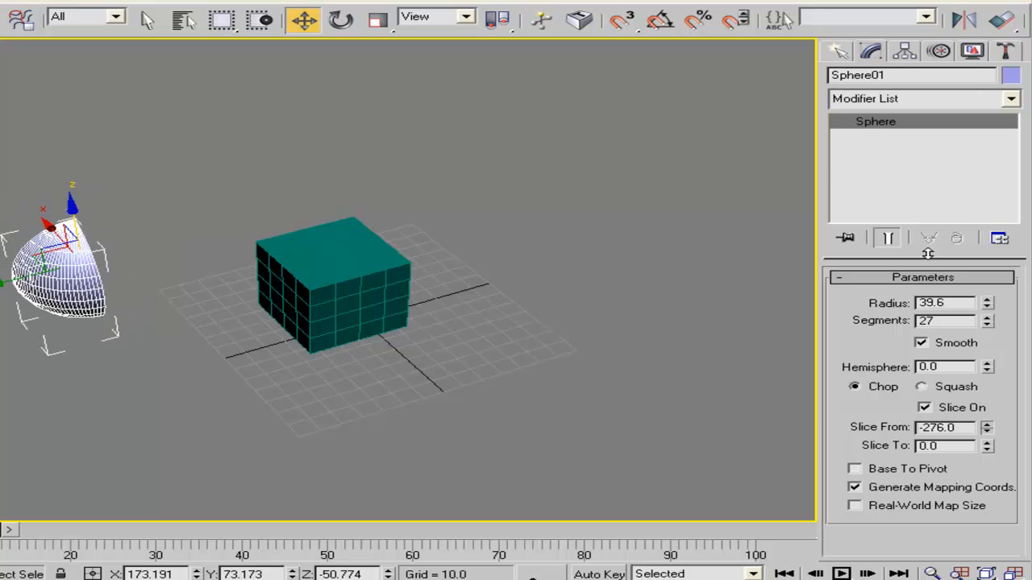
pyautogui.moveTo(886, 311); pyautogui.dragTo(883, 278)
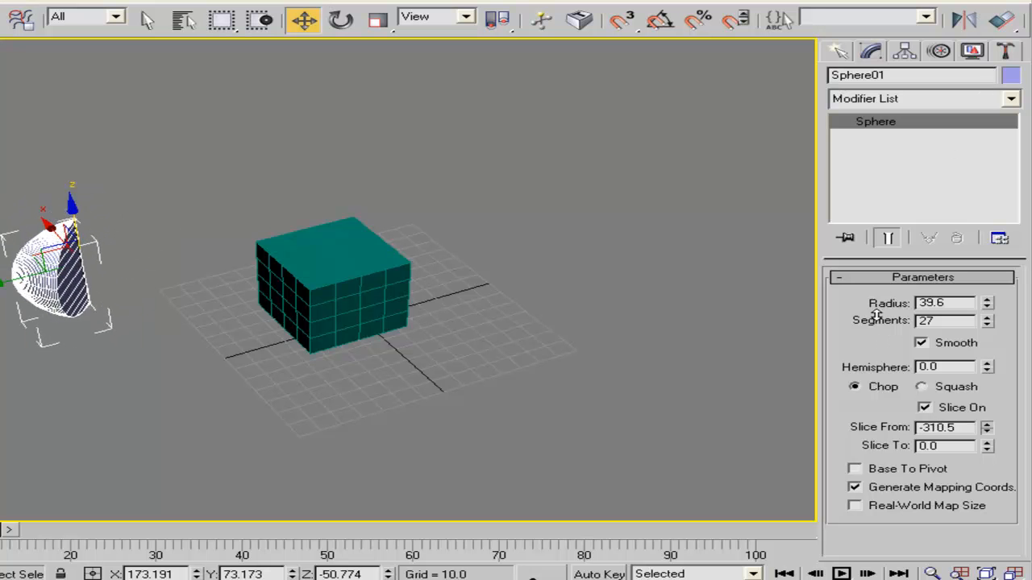
pyautogui.moveTo(876, 336); pyautogui.dragTo(770, 445)
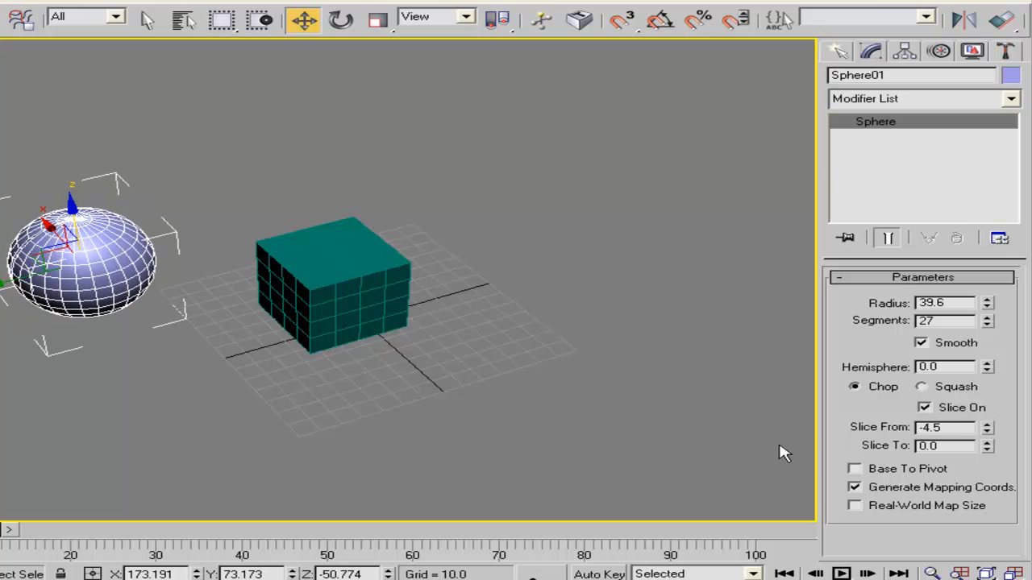
pyautogui.click(948, 450)
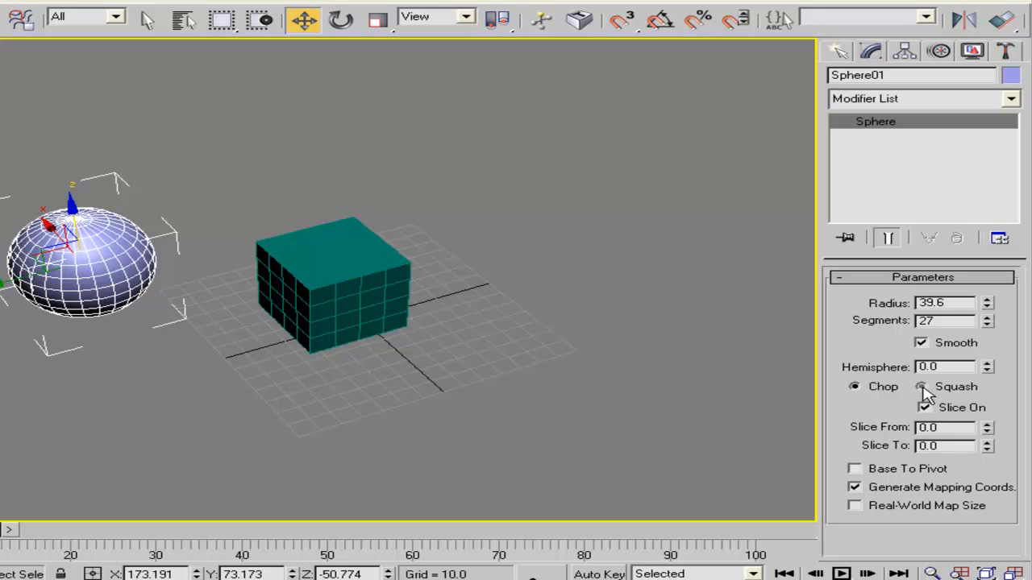
# Switch the sphere's hemisphere mode to Squash, try a Hemisphere value of 0.51, and set it to 0.165
pyautogui.moveTo(985, 387); pyautogui.dragTo(958, 275)
pyautogui.keyDown('alt'); pyautogui.moveTo(225, 307); pyautogui.dragTo(469, 272, button='middle'); pyautogui.keyUp('alt')
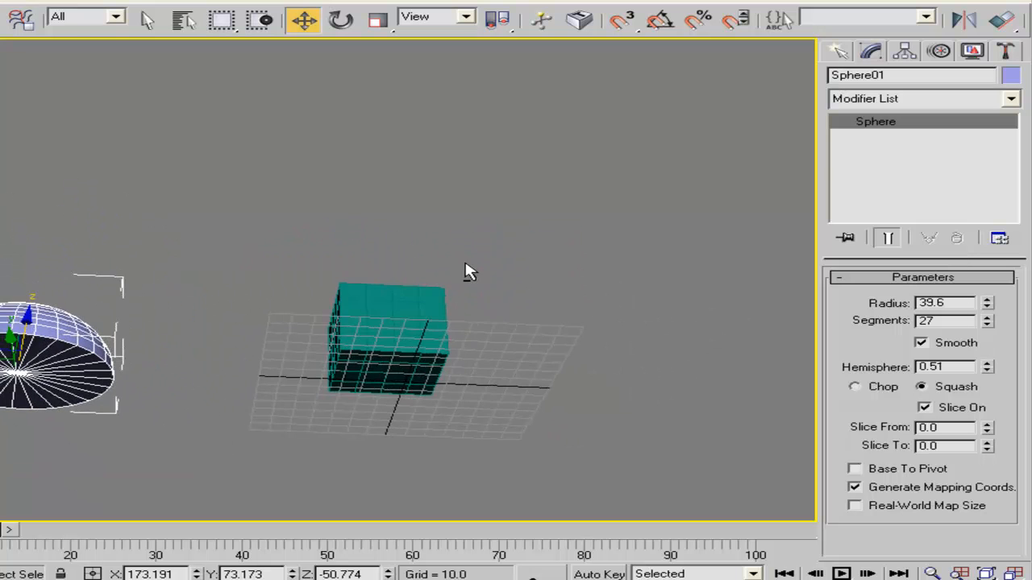
pyautogui.moveTo(987, 371); pyautogui.dragTo(882, 419)
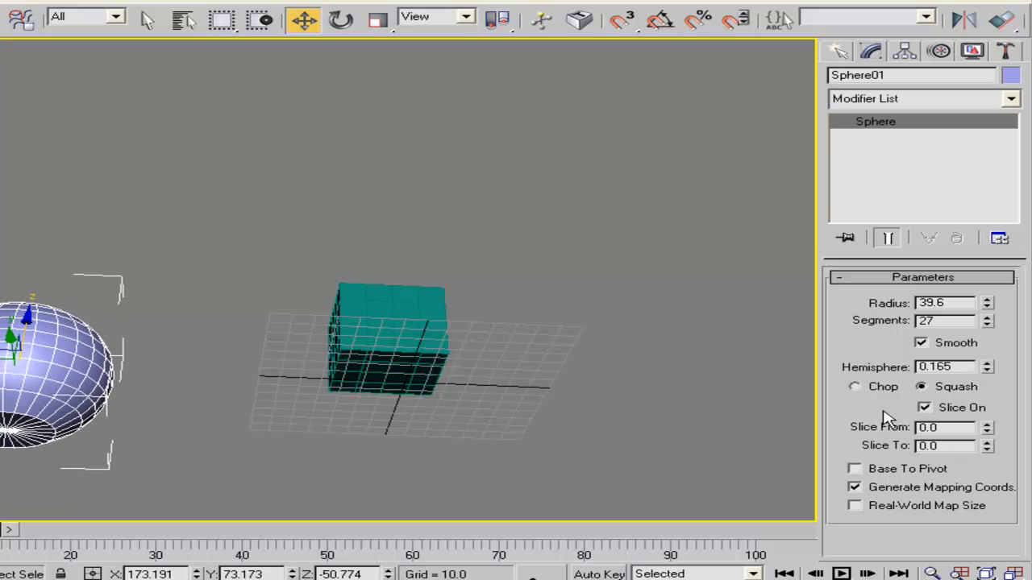
pyautogui.keyDown('alt'); pyautogui.moveTo(526, 302); pyautogui.dragTo(445, 412, button='middle'); pyautogui.keyUp('alt')
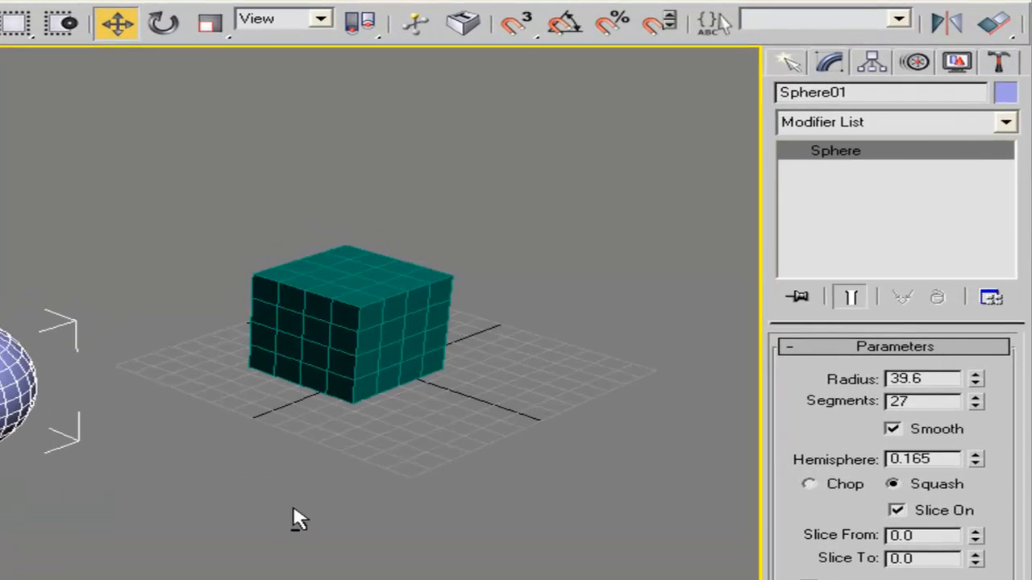
# Resize the box to length 37.5, width 44.5 and height 46, with 5 width segments
pyautogui.click(355, 319)
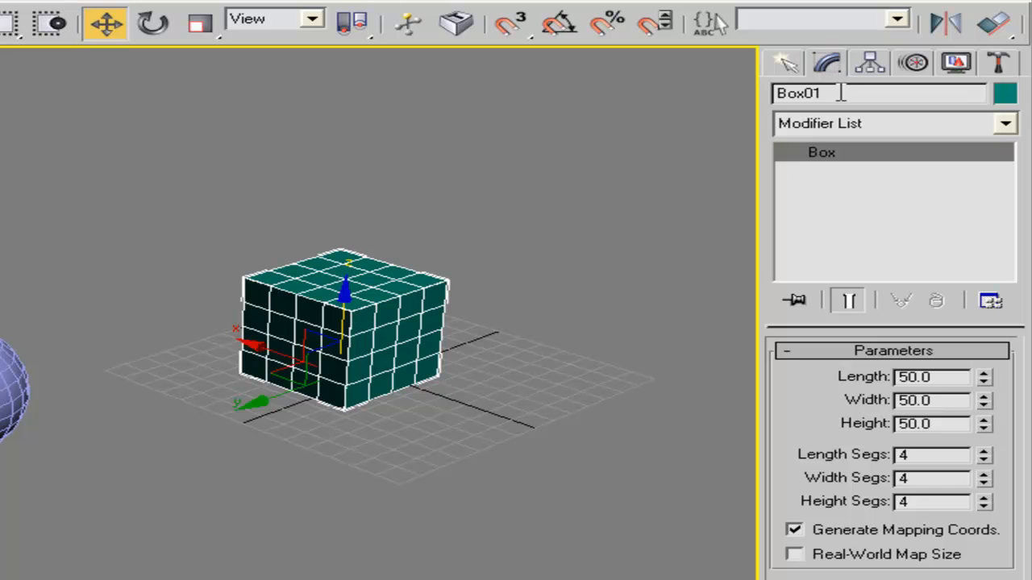
pyautogui.moveTo(984, 377); pyautogui.dragTo(979, 408)
pyautogui.moveTo(983, 400); pyautogui.dragTo(988, 453)
pyautogui.keyDown('alt'); pyautogui.moveTo(332, 231); pyautogui.dragTo(447, 269, button='middle'); pyautogui.keyUp('alt')
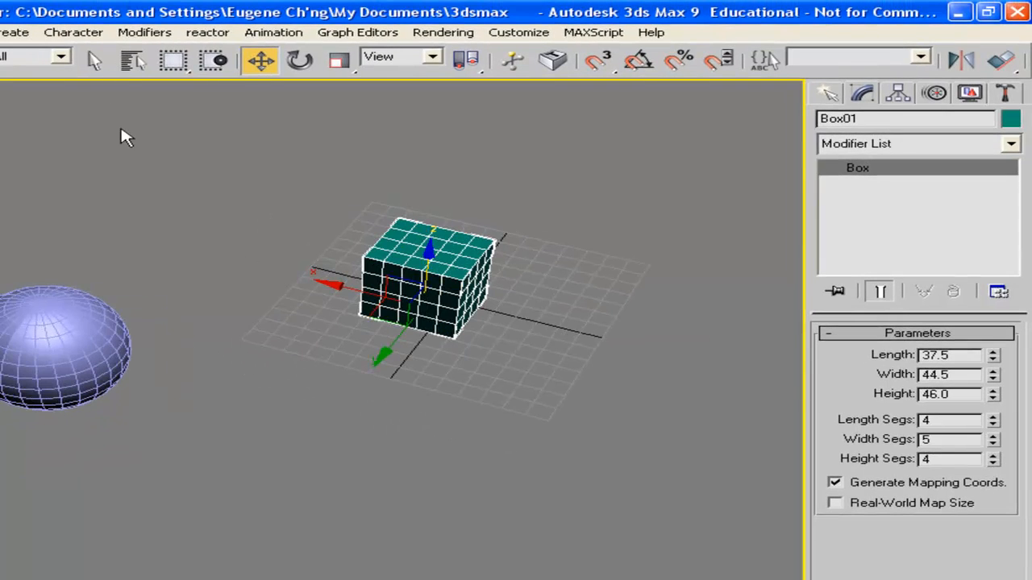
# Move the sphere closer to the grid, shift the box toward the grid's far side, and reposition the sphere again
pyautogui.click(48, 339)
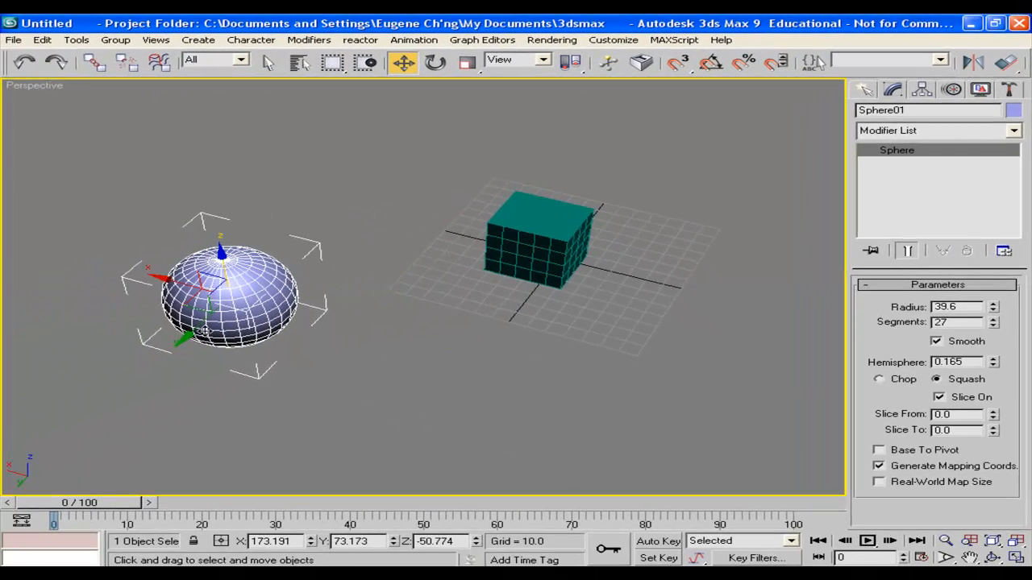
pyautogui.moveTo(193, 310); pyautogui.dragTo(373, 272)
pyautogui.click(546, 235)
pyautogui.moveTo(547, 235); pyautogui.dragTo(605, 173)
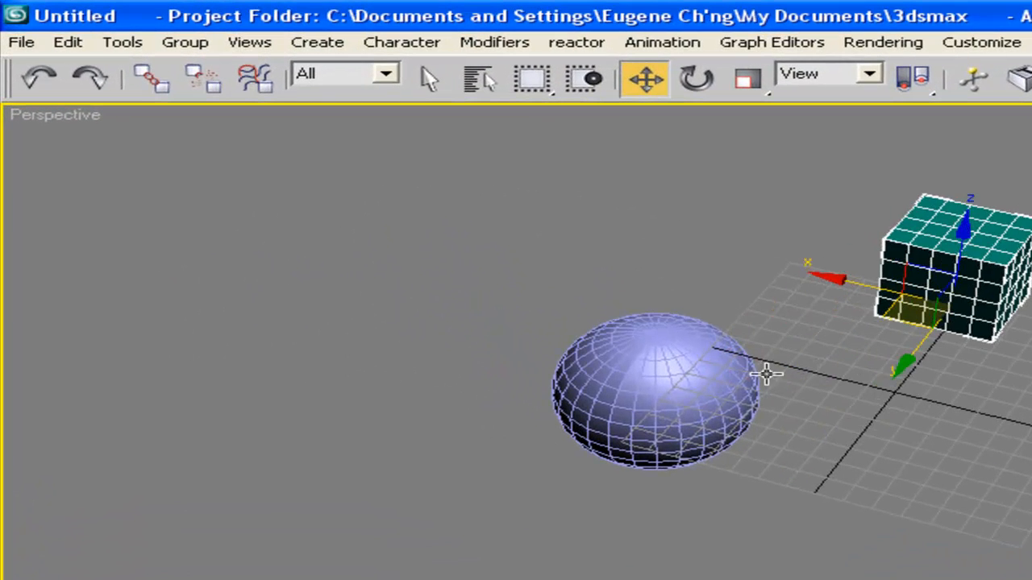
pyautogui.click(421, 276)
pyautogui.moveTo(673, 419); pyautogui.dragTo(647, 325)
# Adjust the sphere's position through its coordinate values to X 98.129 and Y -33.907
pyautogui.keyDown('alt'); pyautogui.moveTo(816, 389); pyautogui.dragTo(694, 384, button='middle'); pyautogui.keyUp('alt')
pyautogui.moveTo(912, 395); pyautogui.dragTo(870, 425, button='middle')
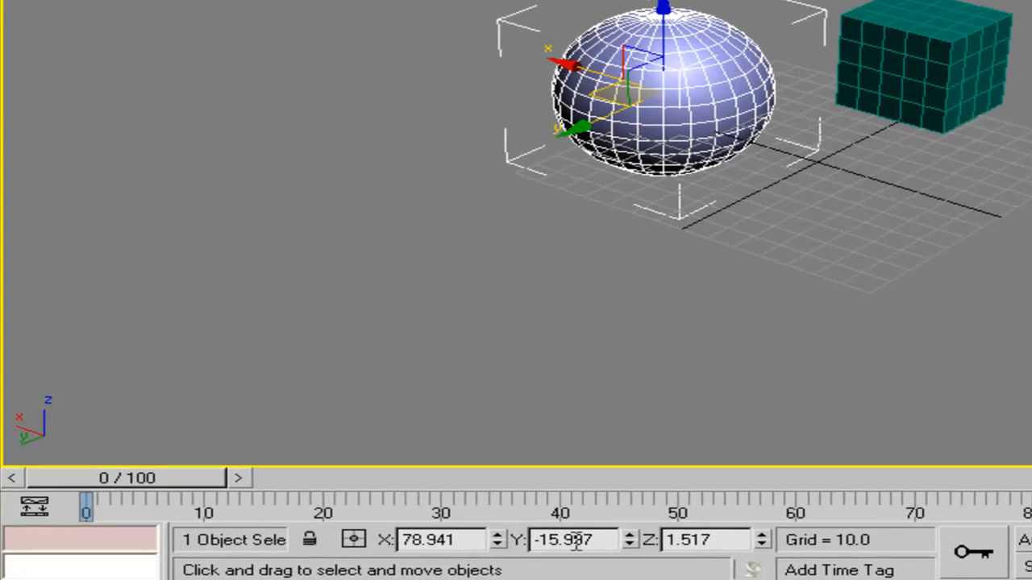
pyautogui.moveTo(474, 538); pyautogui.dragTo(395, 539)
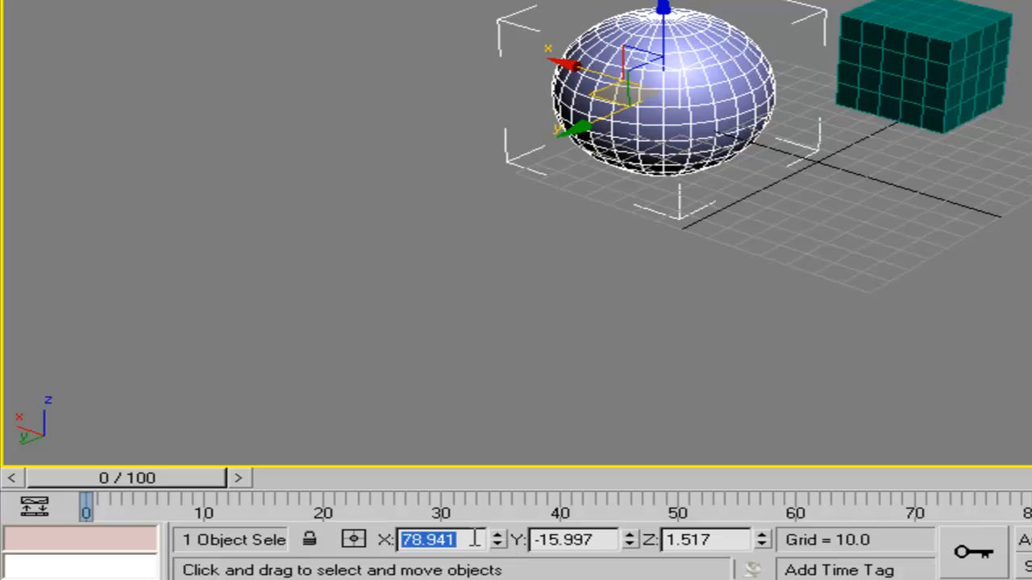
pyautogui.moveTo(497, 545); pyautogui.dragTo(491, 393)
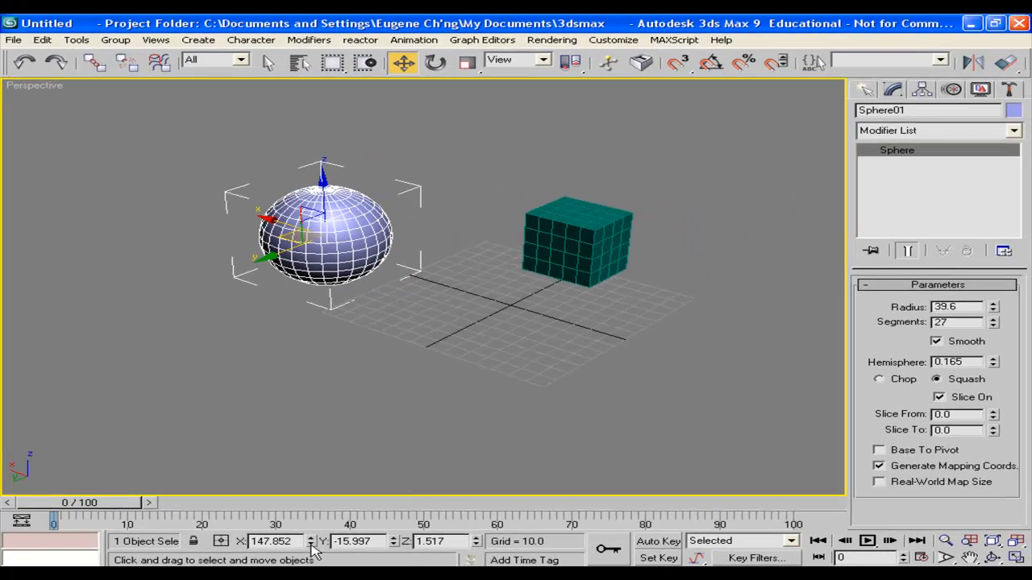
pyautogui.moveTo(313, 550); pyautogui.dragTo(307, 21)
pyautogui.moveTo(394, 539)
pyautogui.mouseDown()
pyautogui.moveTo(393, 552)
pyautogui.moveTo(375, 541)
pyautogui.mouseUp()
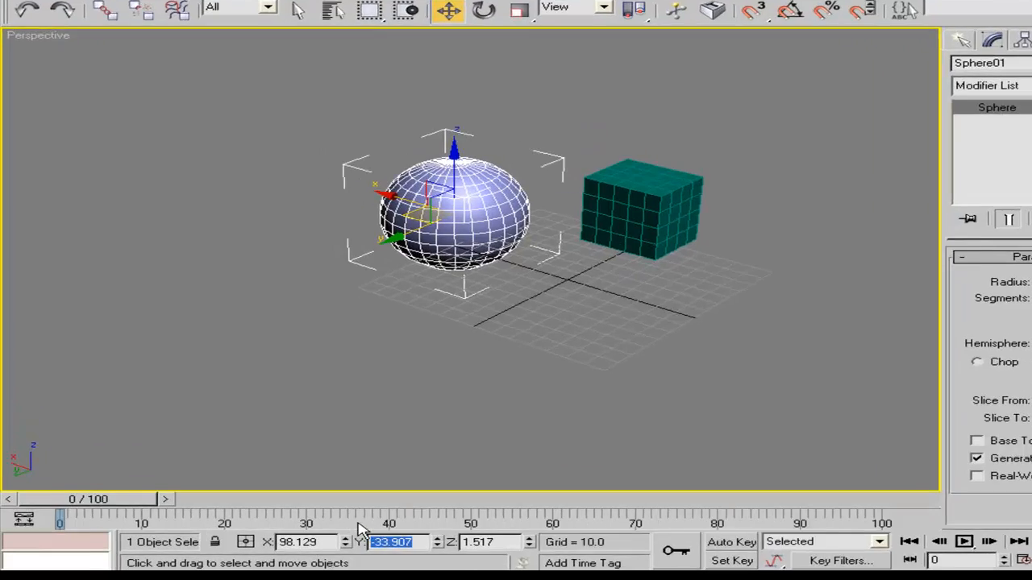
# Place the sphere at the origin by setting its X, Y and Z coordinates to 0, and orbit around it
pyautogui.moveTo(287, 541); pyautogui.dragTo(227, 540)
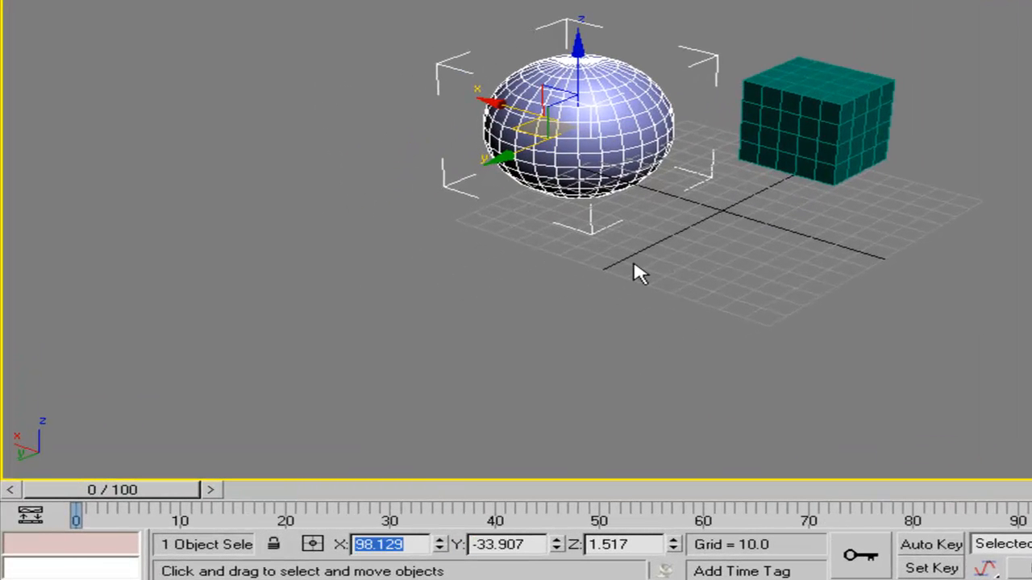
pyautogui.write('0')
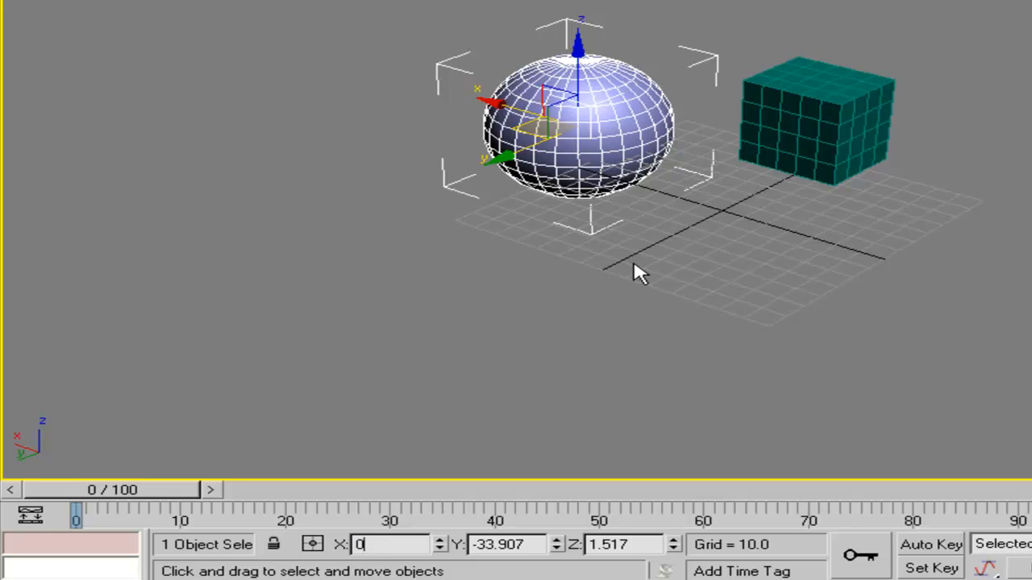
pyautogui.press('Tab')
pyautogui.write('0')
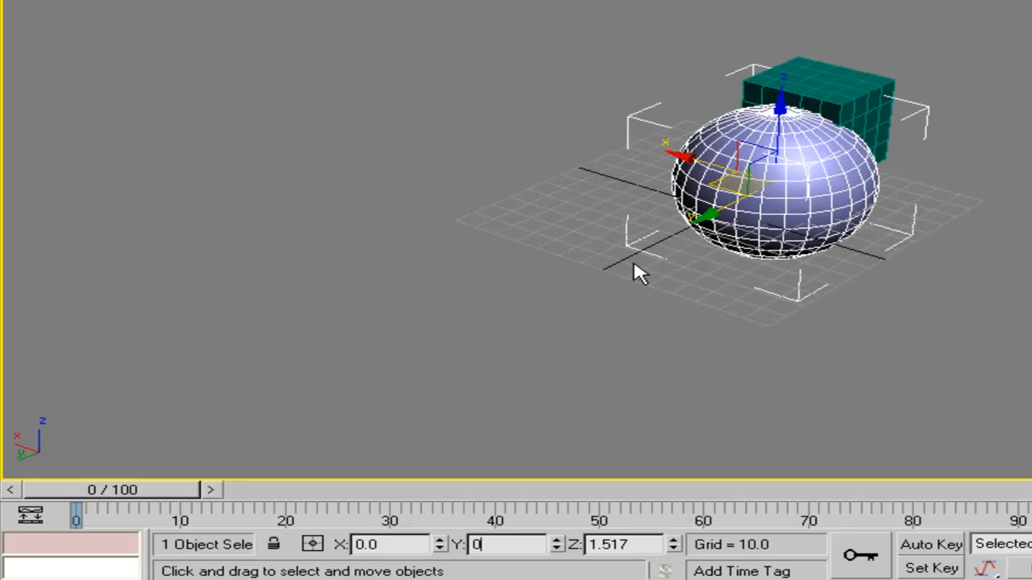
pyautogui.press('Tab')
pyautogui.write('0')
pyautogui.press('Tab')
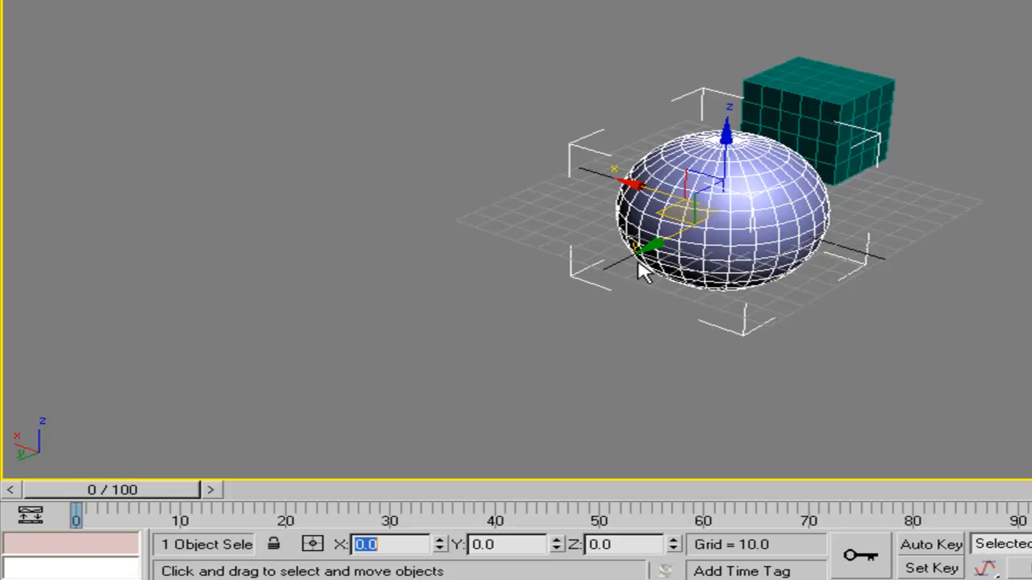
pyautogui.keyDown('alt'); pyautogui.moveTo(714, 162); pyautogui.dragTo(987, 137, button='middle'); pyautogui.keyUp('alt')
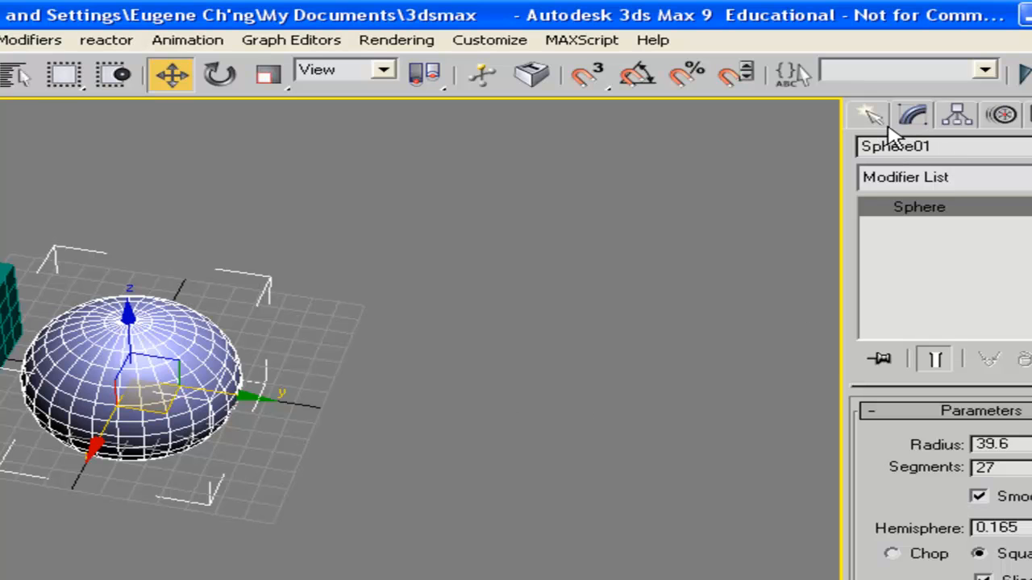
# Create a hedra from the extended primitives in the empty area beyond the sphere, away from the box
pyautogui.click(870, 115)
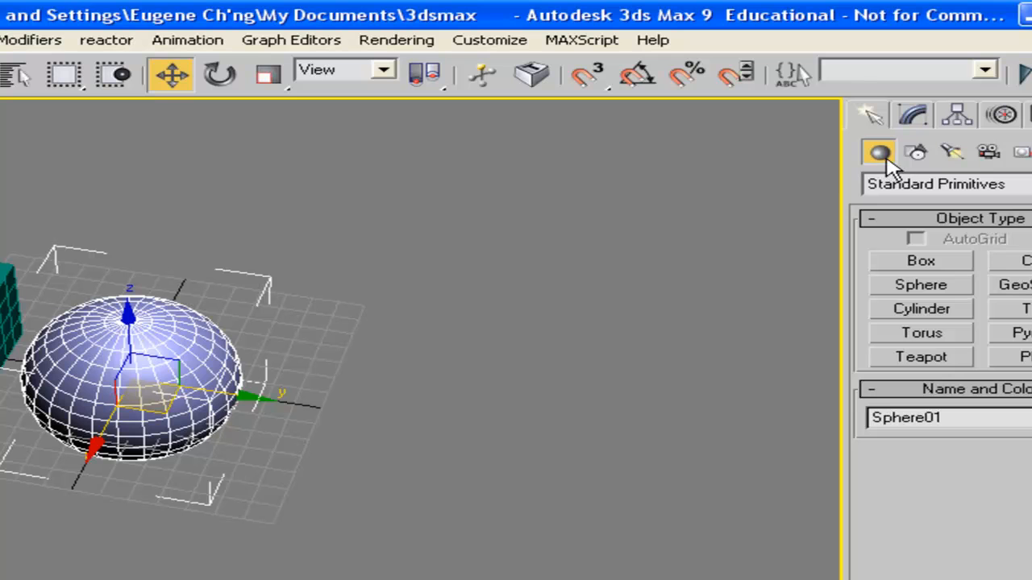
pyautogui.click(910, 187)
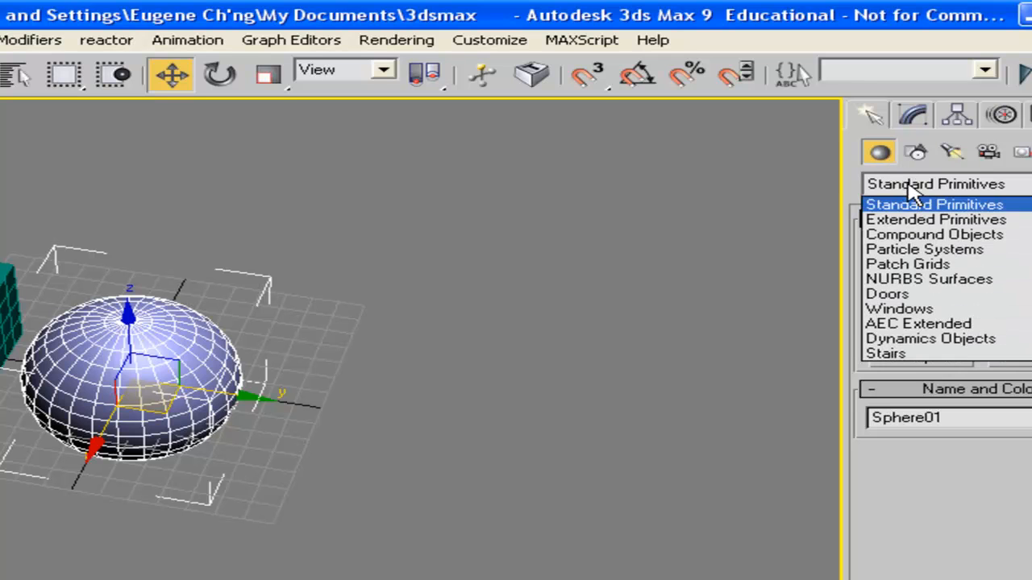
pyautogui.click(939, 220)
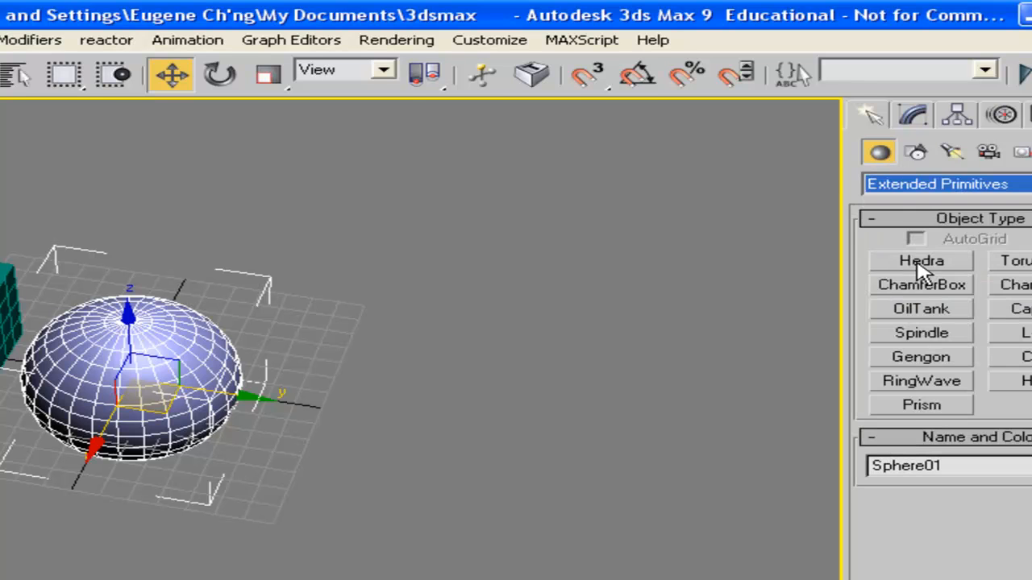
pyautogui.click(919, 264)
pyautogui.moveTo(416, 276); pyautogui.dragTo(511, 290)
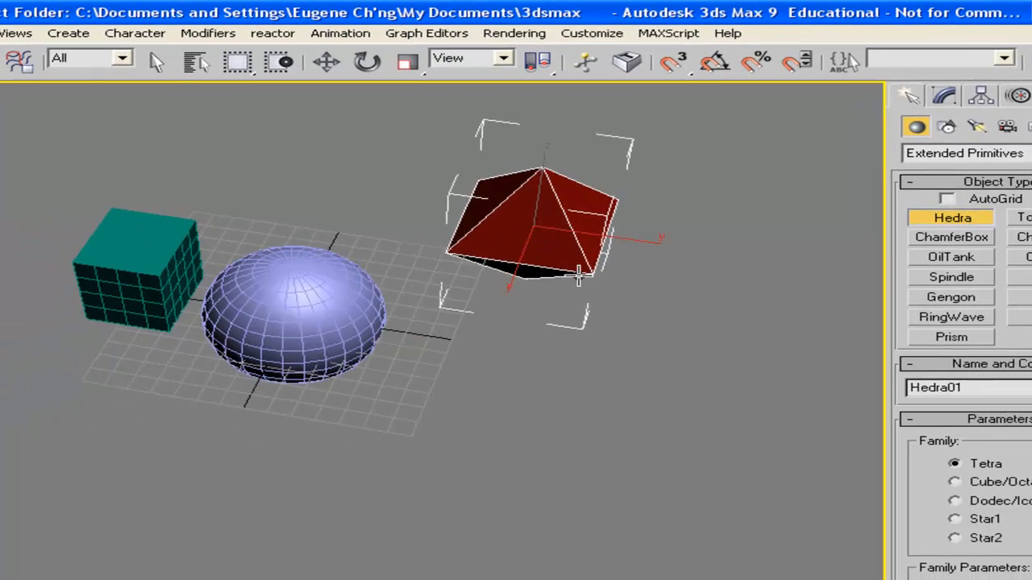
# Create a chamfer box beside the hedra, about 63 wide and 49 high, with a fillet of about 10
pyautogui.click(993, 239)
pyautogui.moveTo(676, 259); pyautogui.dragTo(687, 342)
pyautogui.click(726, 271)
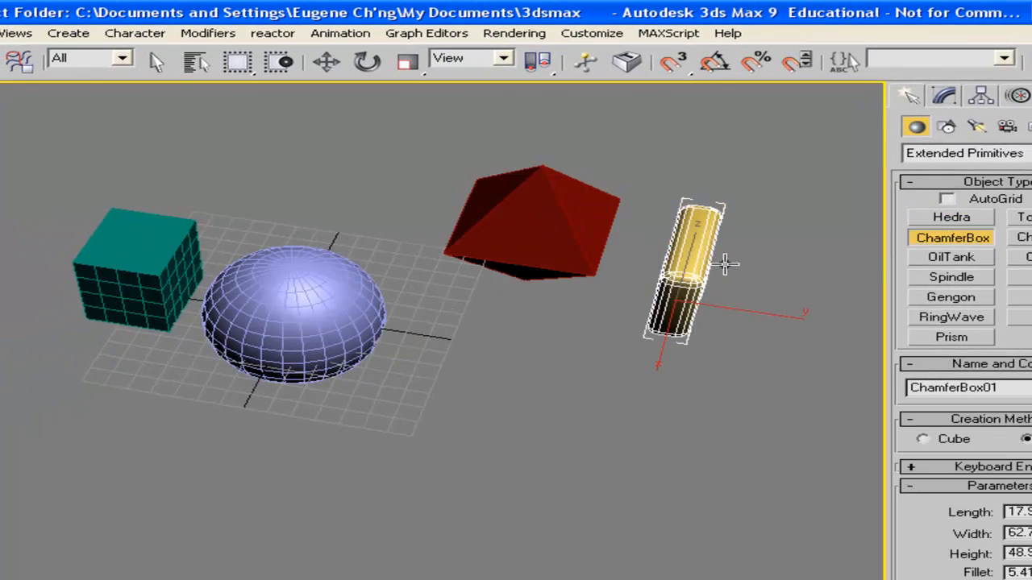
pyautogui.click(732, 305)
pyautogui.keyDown('alt'); pyautogui.moveTo(633, 292); pyautogui.dragTo(744, 202, button='middle'); pyautogui.keyUp('alt')
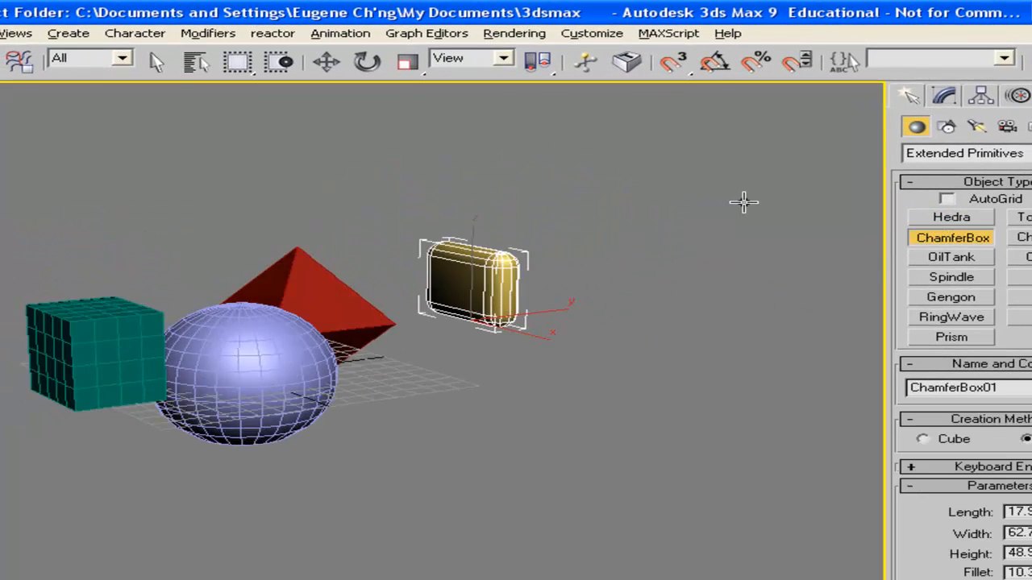
# Create an oil tank beyond the chamfer box with radius about 63, height about 77 and cap height about 16
pyautogui.click(959, 258)
pyautogui.moveTo(601, 339); pyautogui.dragTo(637, 369)
pyautogui.click(658, 228)
pyautogui.rightClick(716, 257)
pyautogui.moveTo(627, 307); pyautogui.dragTo(637, 333)
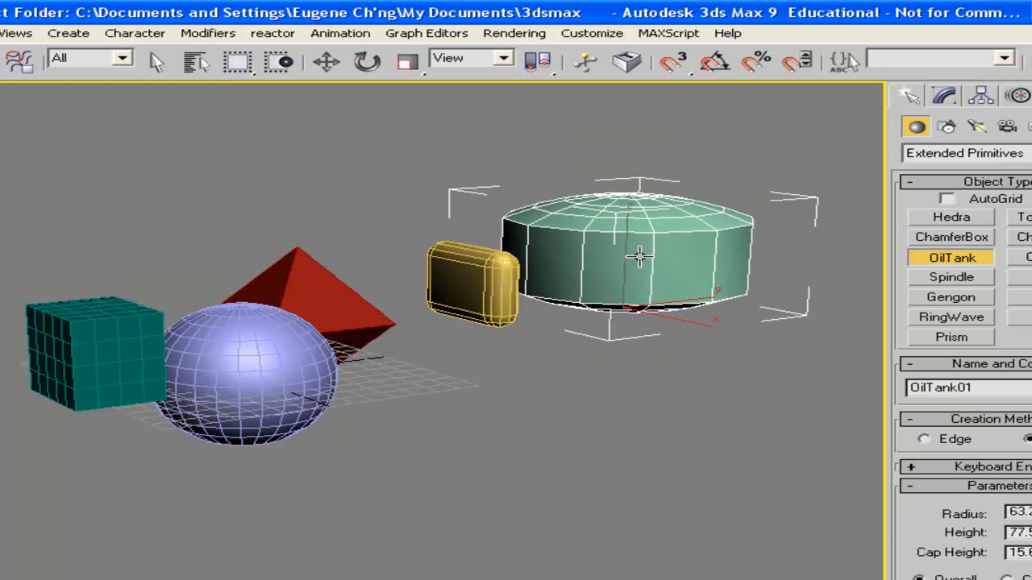
pyautogui.keyDown('alt'); pyautogui.moveTo(603, 309); pyautogui.dragTo(799, 326, button='middle'); pyautogui.keyUp('alt')
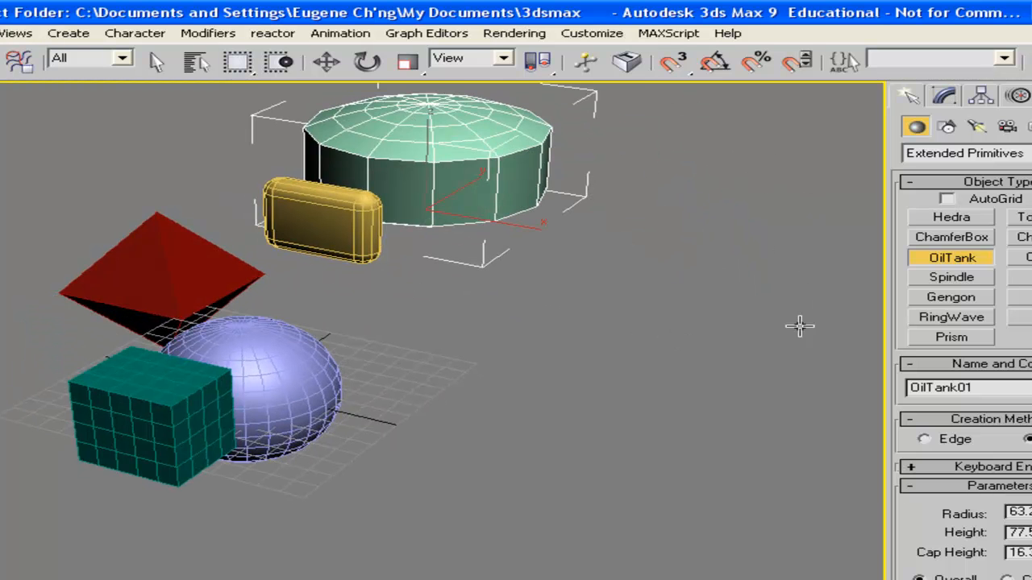
# Create a spindle of radius about 31 near the oil tank and a five-sided gengon of radius about 42 beside it
pyautogui.click(952, 277)
pyautogui.moveTo(569, 321); pyautogui.dragTo(671, 316)
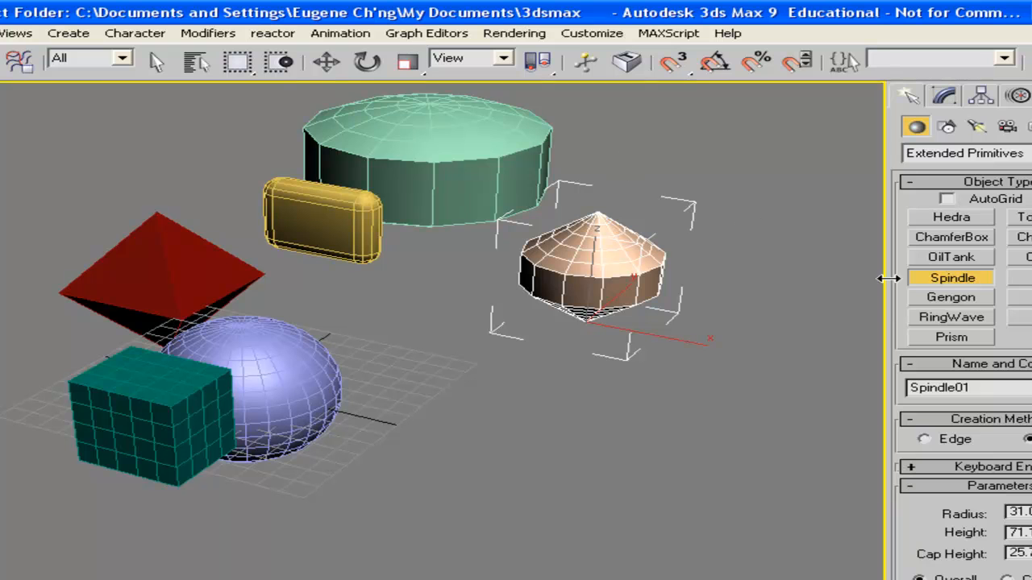
pyautogui.click(952, 298)
pyautogui.moveTo(661, 363); pyautogui.dragTo(710, 369)
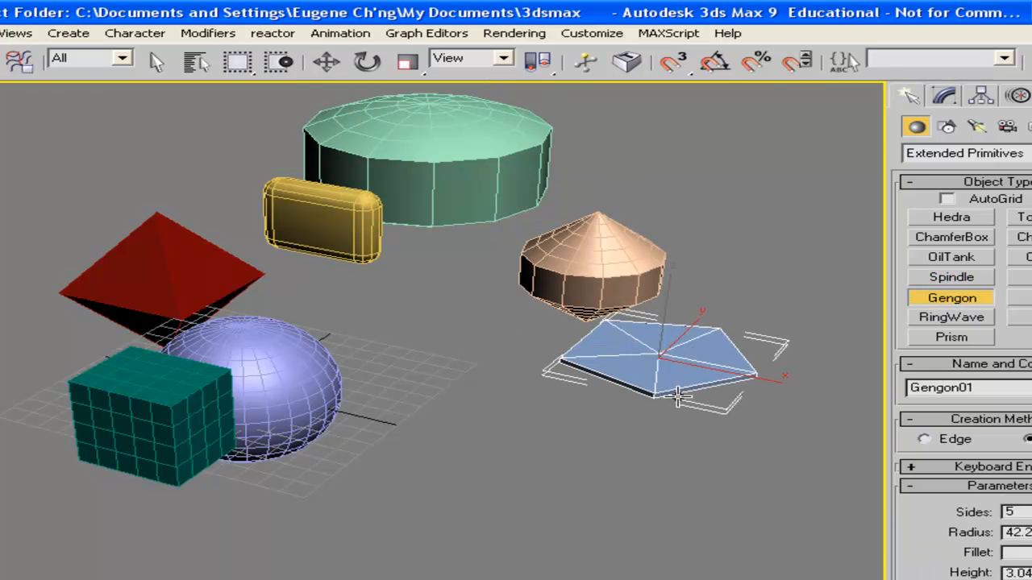
pyautogui.click(711, 233)
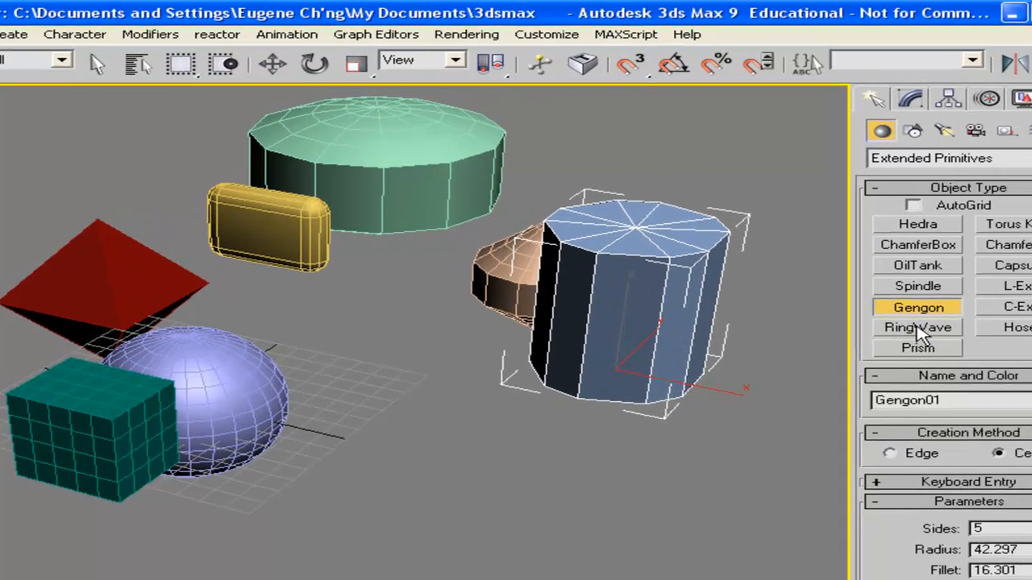
# Create a ring wave of radius about 41 near the gengon and a capsule of radius about 22 among the primitives
pyautogui.click(951, 317)
pyautogui.moveTo(536, 429); pyautogui.dragTo(543, 467)
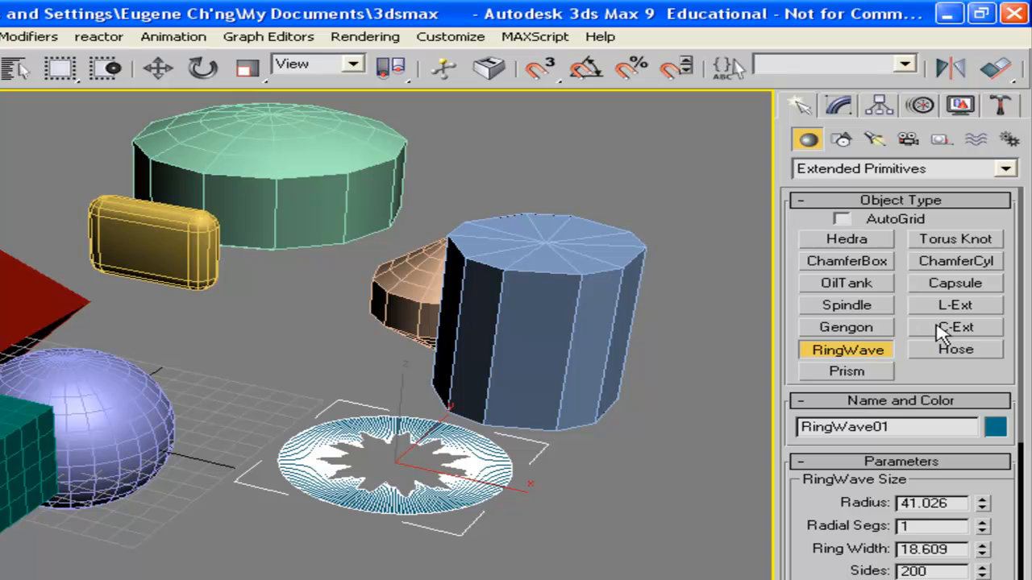
pyautogui.click(956, 284)
pyautogui.moveTo(228, 347); pyautogui.dragTo(250, 362)
pyautogui.click(267, 212)
pyautogui.keyDown('alt'); pyautogui.moveTo(346, 302); pyautogui.dragTo(602, 316, button='middle'); pyautogui.keyUp('alt')
pyautogui.scroll(-4, 348, 375)
pyautogui.keyDown('alt'); pyautogui.moveTo(366, 341); pyautogui.dragTo(671, 408, button='middle'); pyautogui.keyUp('alt')
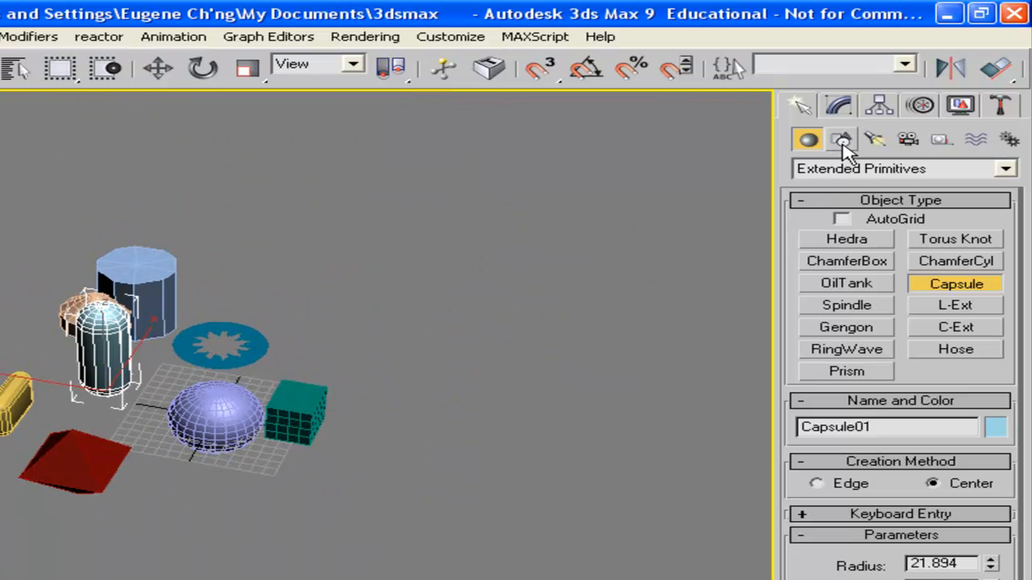
# Create a standard-primitive teapot with a radius of about 55 next to the sphere
pyautogui.click(855, 169)
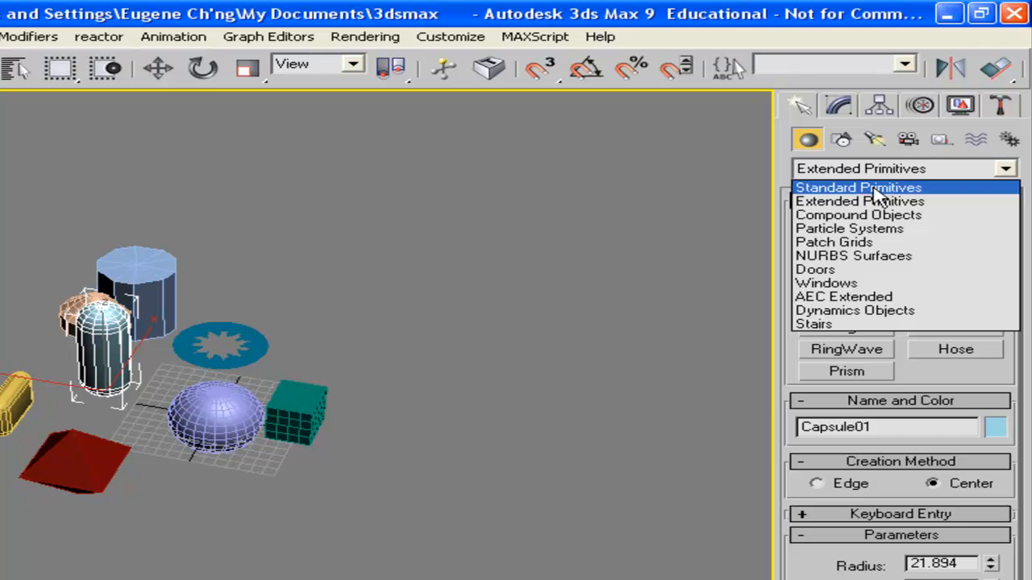
pyautogui.click(877, 189)
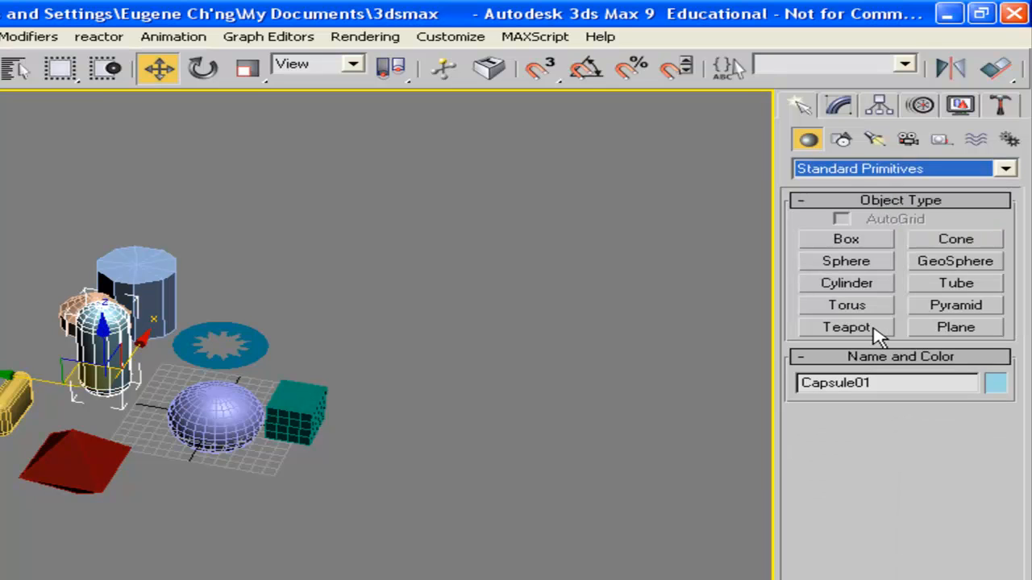
pyautogui.click(846, 327)
pyautogui.keyDown('alt'); pyautogui.moveTo(356, 514); pyautogui.dragTo(384, 469, button='middle'); pyautogui.keyUp('alt')
pyautogui.moveTo(355, 463); pyautogui.dragTo(386, 501)
pyautogui.keyDown('alt'); pyautogui.moveTo(372, 432); pyautogui.dragTo(387, 325, button='middle'); pyautogui.keyUp('alt')
pyautogui.keyDown('alt'); pyautogui.moveTo(705, 299); pyautogui.dragTo(221, 452, button='middle'); pyautogui.keyUp('alt')
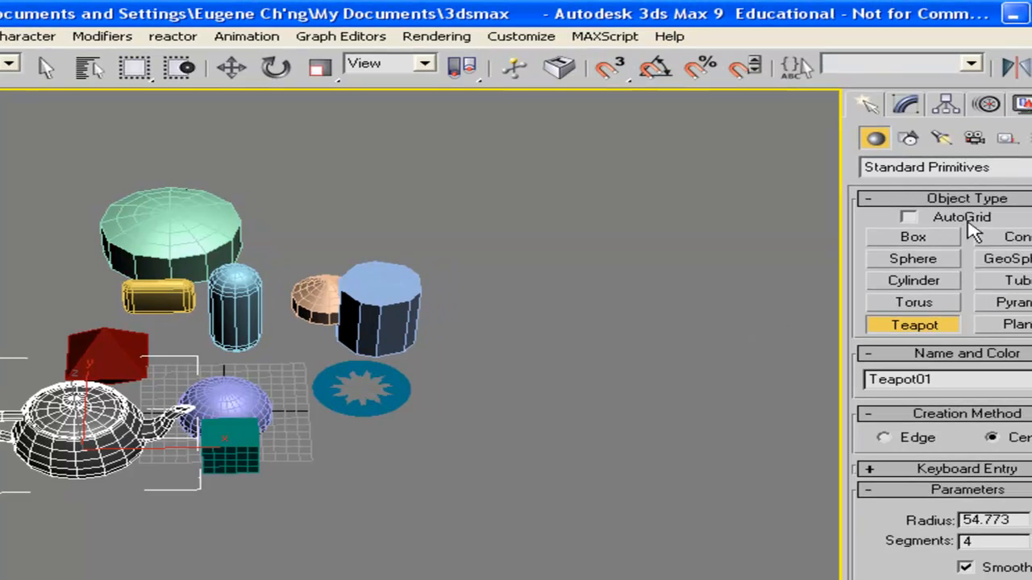
# Rename the teapot as MyTeapot
pyautogui.click(939, 385)
pyautogui.click(939, 385)
pyautogui.doubleClick(911, 380)
pyautogui.write('My')
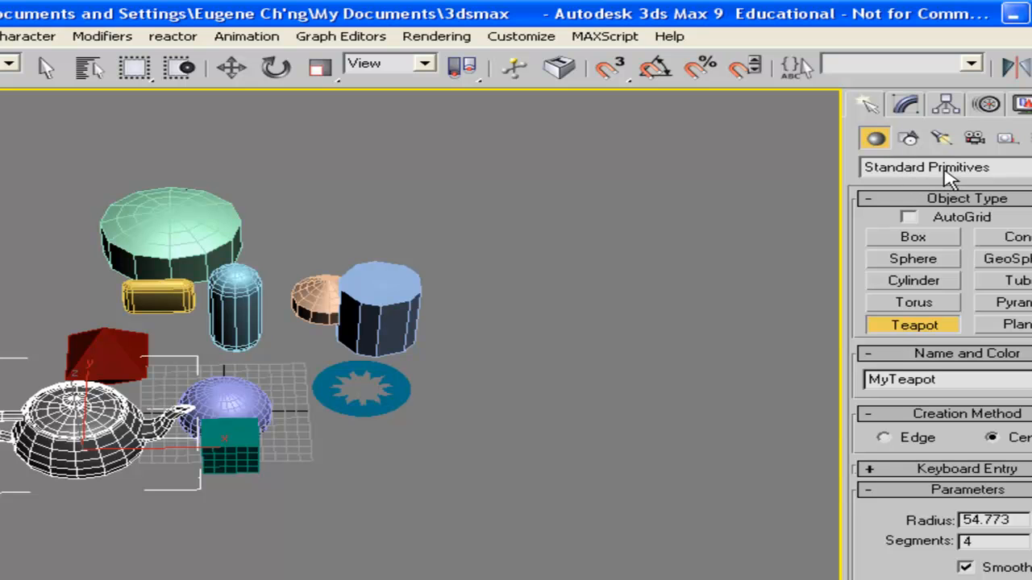
# Place a Scotch Pine from the AEC Extended foliage library on the ground near the box
pyautogui.click(951, 176)
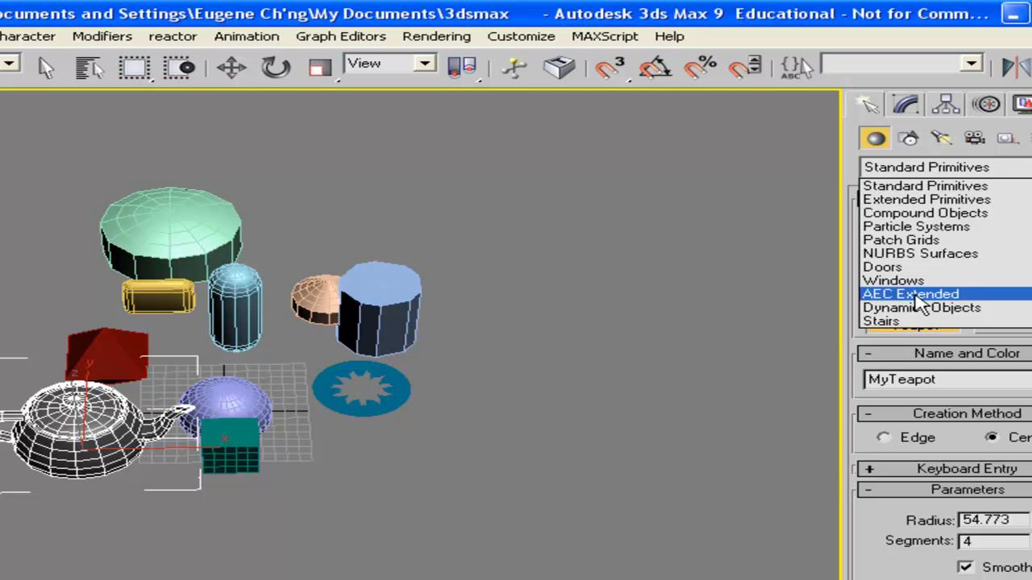
pyautogui.click(918, 302)
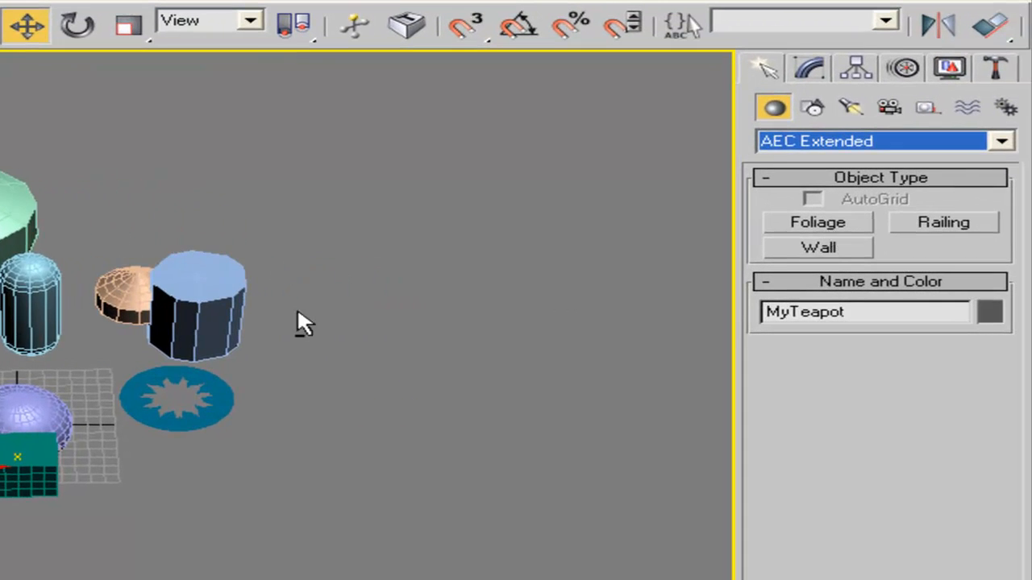
pyautogui.keyDown('alt'); pyautogui.moveTo(463, 311); pyautogui.dragTo(594, 309, button='middle'); pyautogui.keyUp('alt')
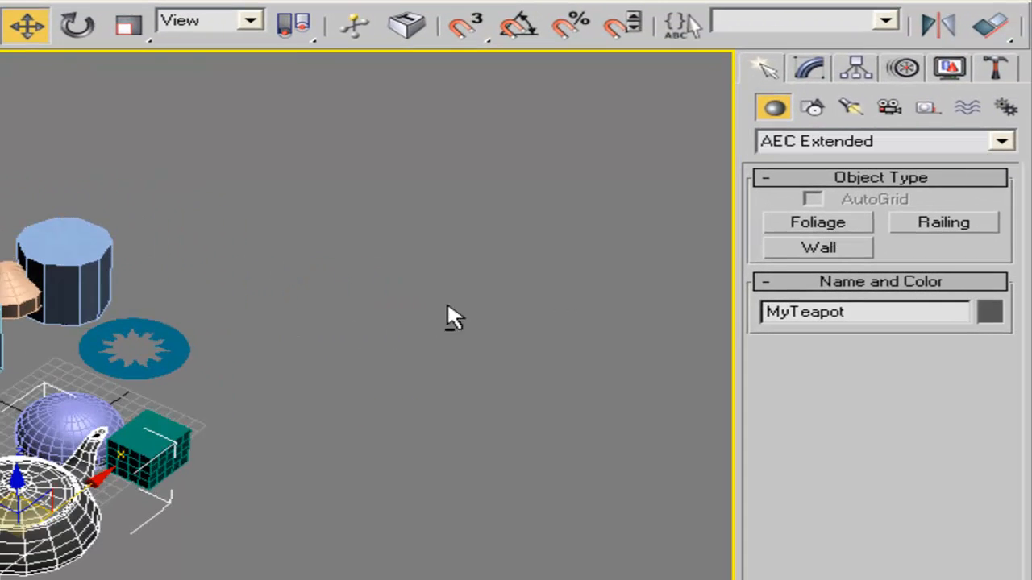
pyautogui.click(866, 233)
pyautogui.moveTo(984, 441); pyautogui.dragTo(986, 490)
pyautogui.click(843, 516)
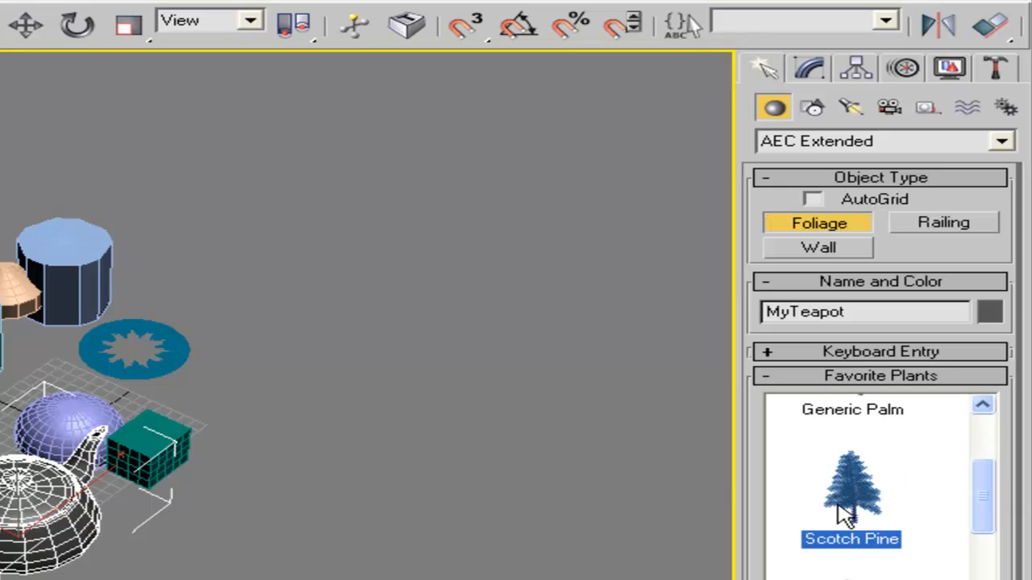
pyautogui.click(321, 455)
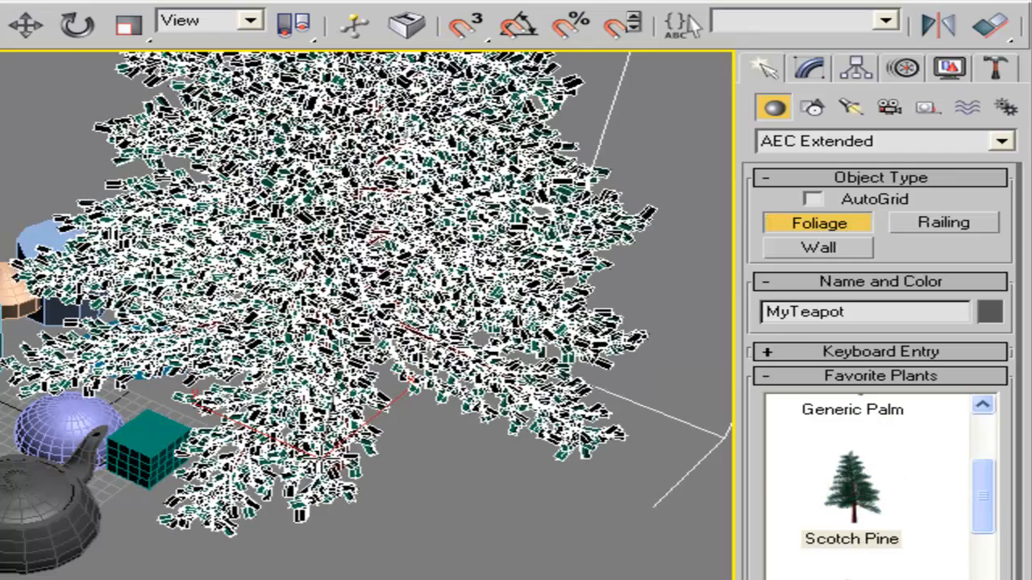
# Examine the pine tree and the surrounding primitives from several angles and distances
pyautogui.keyDown('alt'); pyautogui.moveTo(484, 416); pyautogui.dragTo(563, 350, button='middle'); pyautogui.keyUp('alt')
pyautogui.scroll(-5, 310, 321)
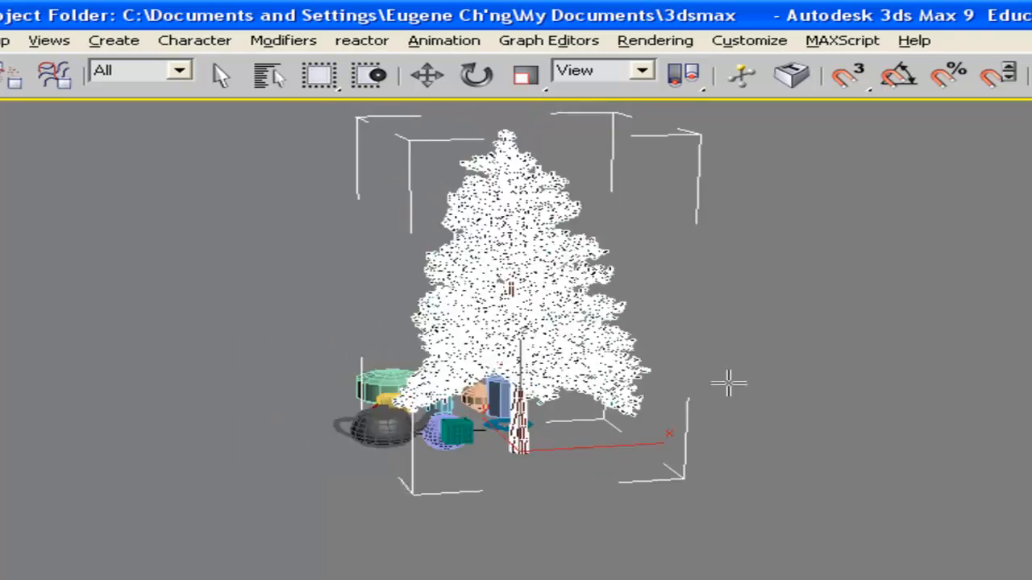
pyautogui.keyDown('alt'); pyautogui.moveTo(939, 387); pyautogui.dragTo(774, 346, button='middle'); pyautogui.keyUp('alt')
pyautogui.scroll(6, 673, 438)
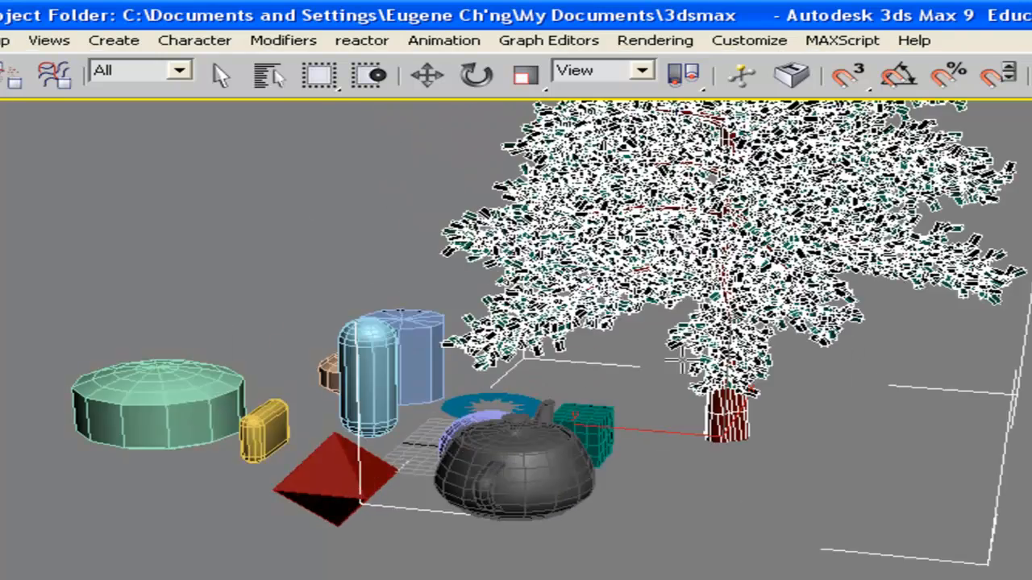
pyautogui.keyDown('alt'); pyautogui.moveTo(674, 437); pyautogui.dragTo(643, 436, button='middle'); pyautogui.keyUp('alt')
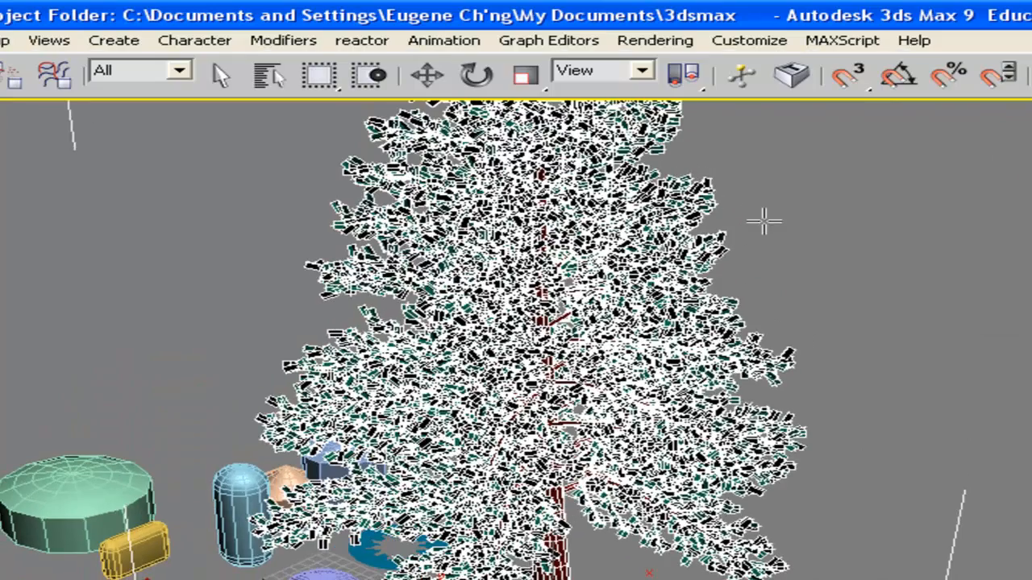
pyautogui.keyDown('alt'); pyautogui.moveTo(754, 363); pyautogui.dragTo(721, 328, button='middle'); pyautogui.keyUp('alt')
pyautogui.scroll(-3, 721, 325)
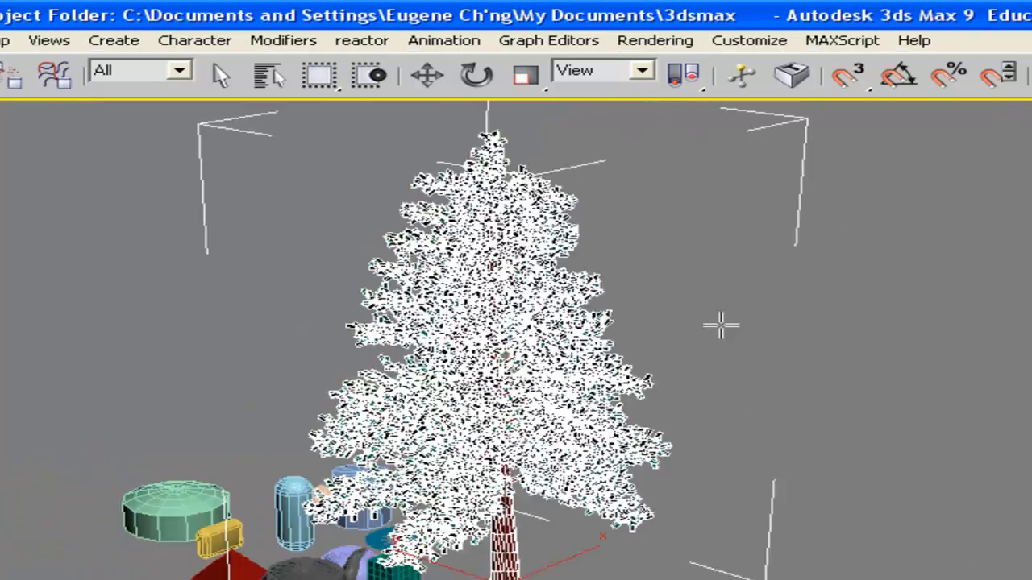
pyautogui.scroll(3, 730, 340)
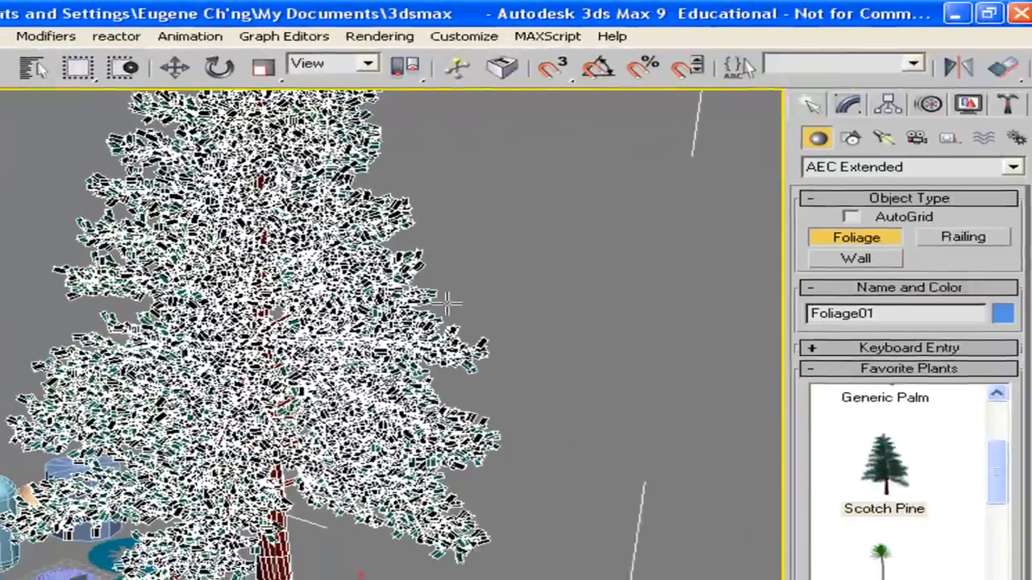
# Lower the pine's foliage density to 0.1 and raise it to 0.2, inspecting the tree from another side
pyautogui.click(843, 113)
pyautogui.scroll(-2, 811, 341)
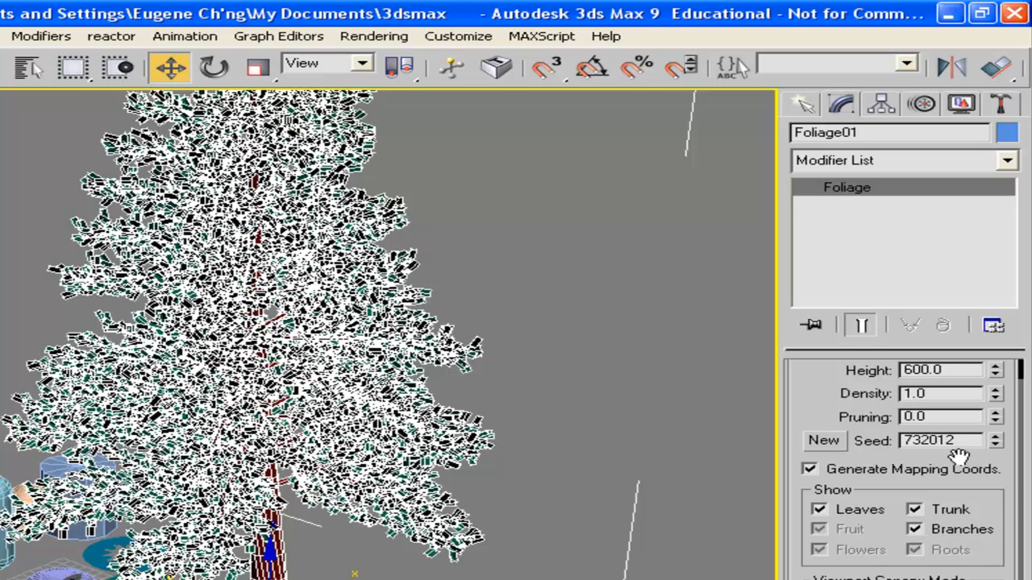
pyautogui.scroll(2, 958, 457)
pyautogui.moveTo(997, 421); pyautogui.dragTo(992, 445)
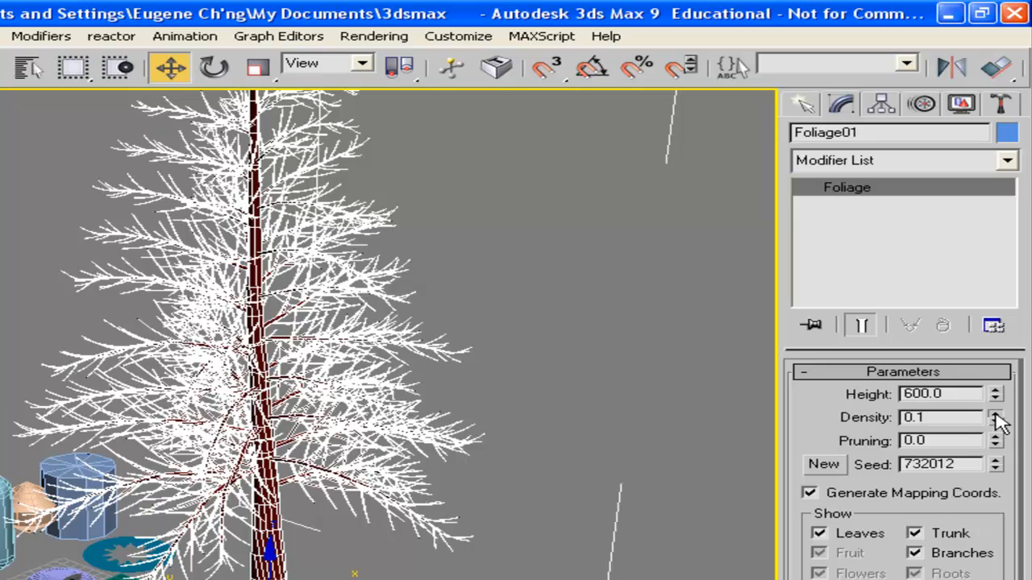
pyautogui.click(997, 413)
pyautogui.keyDown('alt'); pyautogui.moveTo(368, 370); pyautogui.dragTo(718, 362, button='middle'); pyautogui.keyUp('alt')
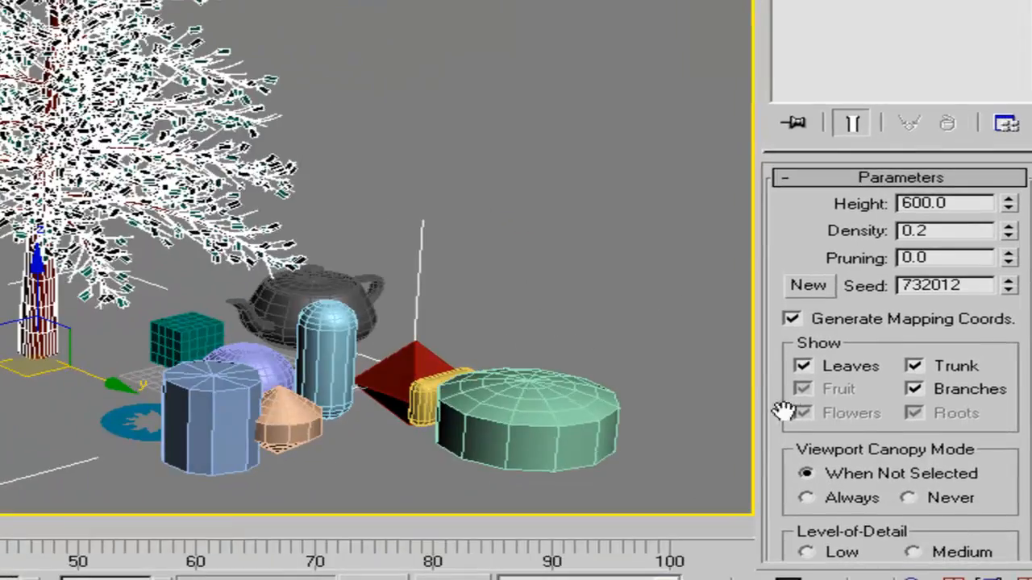
# Compare the pine's Low and Medium levels of detail and leave it set to Low
pyautogui.moveTo(778, 435); pyautogui.dragTo(767, 369)
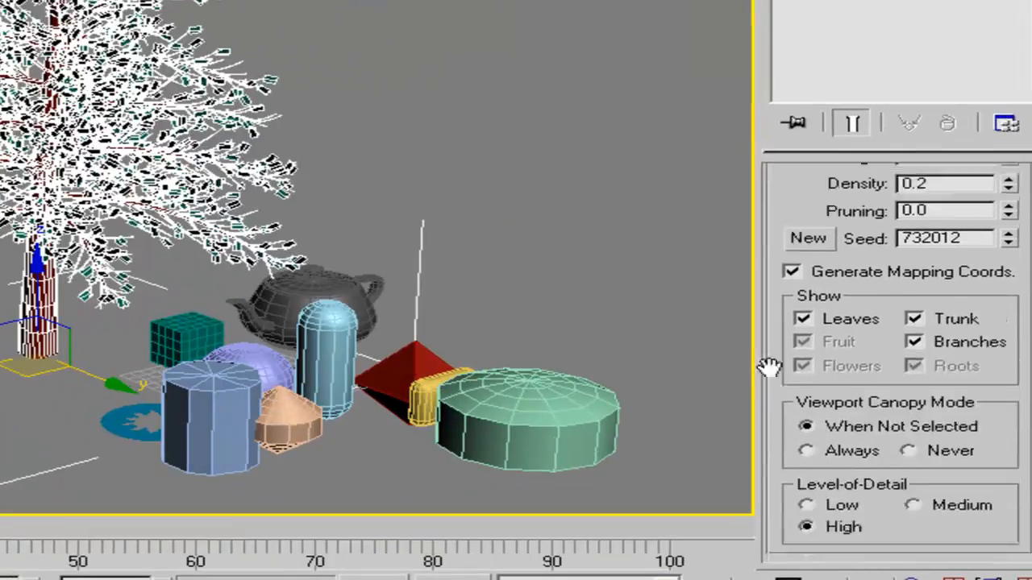
pyautogui.click(806, 504)
pyautogui.keyDown('alt'); pyautogui.moveTo(258, 162); pyautogui.dragTo(464, 206, button='middle'); pyautogui.keyUp('alt')
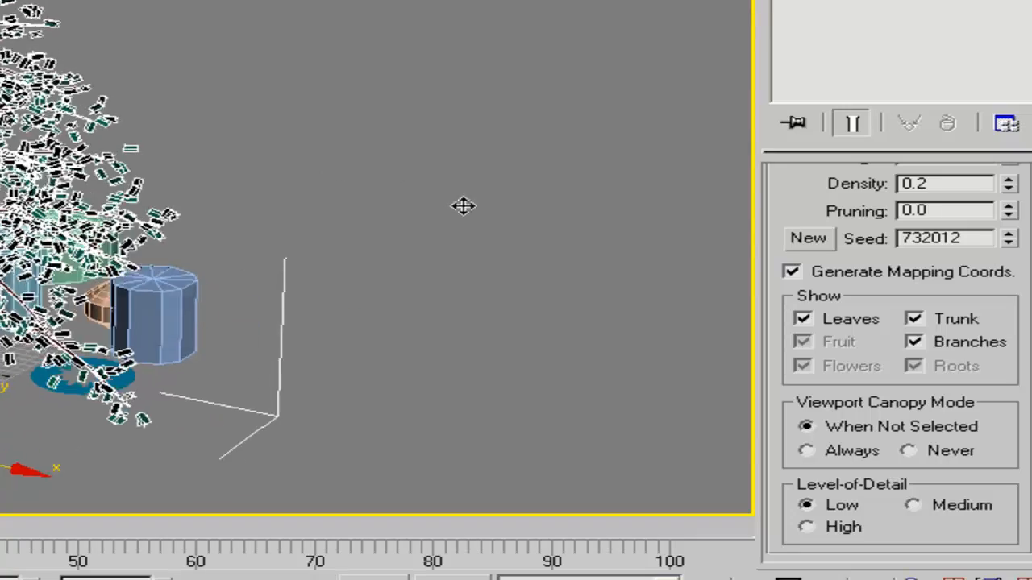
pyautogui.click(913, 505)
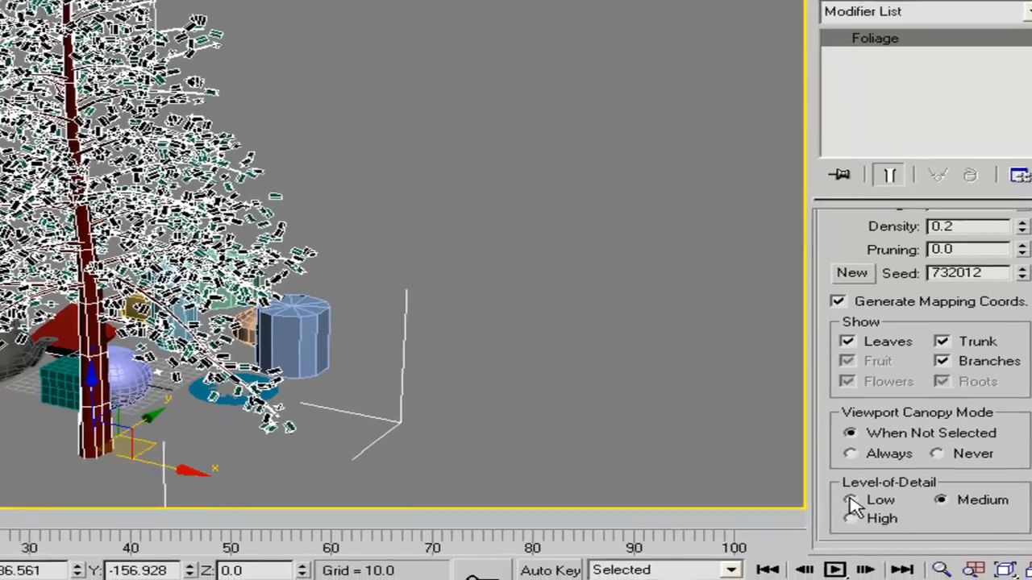
pyautogui.click(851, 499)
pyautogui.keyDown('alt'); pyautogui.moveTo(292, 207); pyautogui.dragTo(105, 209, button='middle'); pyautogui.keyUp('alt')
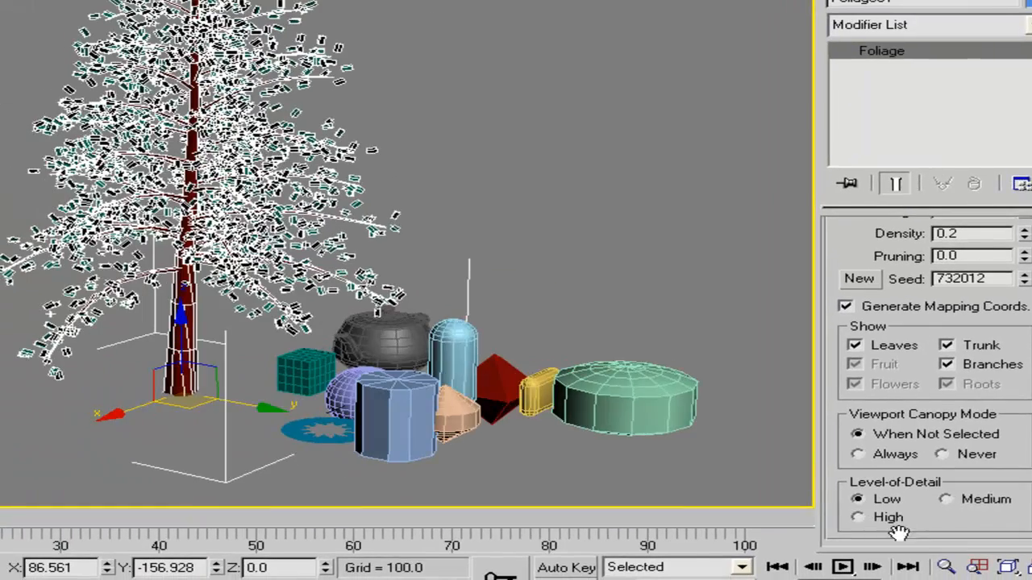
pyautogui.moveTo(842, 234); pyautogui.dragTo(841, 272)
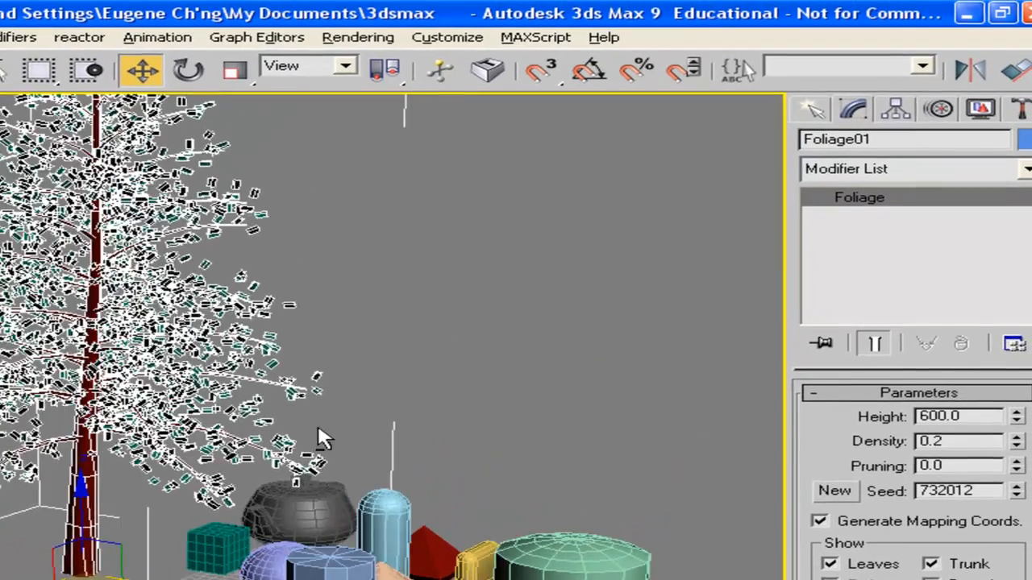
# Look through the list of modifiers available for the pine tree
pyautogui.keyDown('alt'); pyautogui.moveTo(390, 256); pyautogui.dragTo(605, 223, button='middle'); pyautogui.keyUp('alt')
pyautogui.click(878, 171)
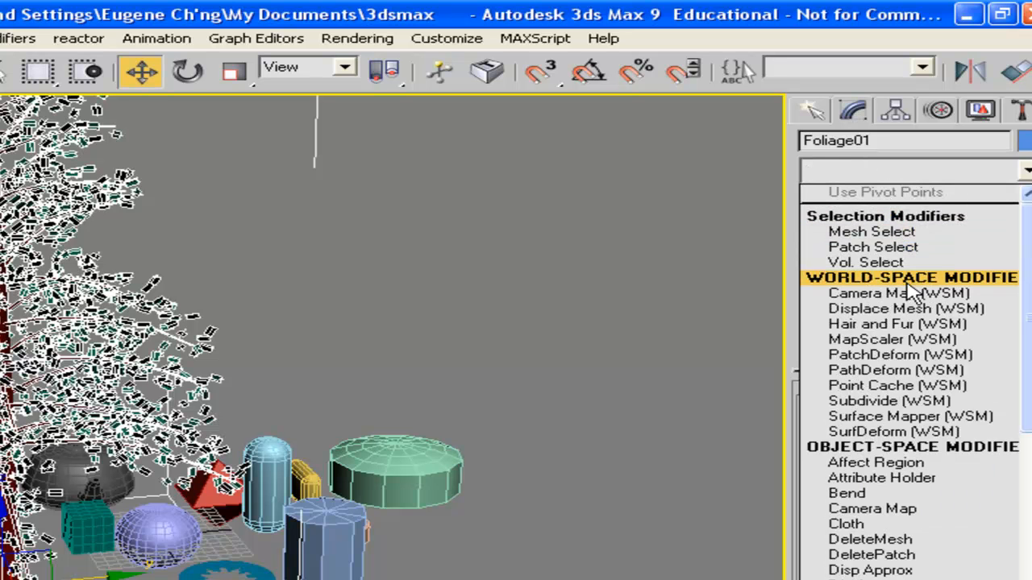
pyautogui.click(813, 104)
# Return to geometry creation, set the object category to Standard Primitives and view the scene from other angles
pyautogui.click(813, 111)
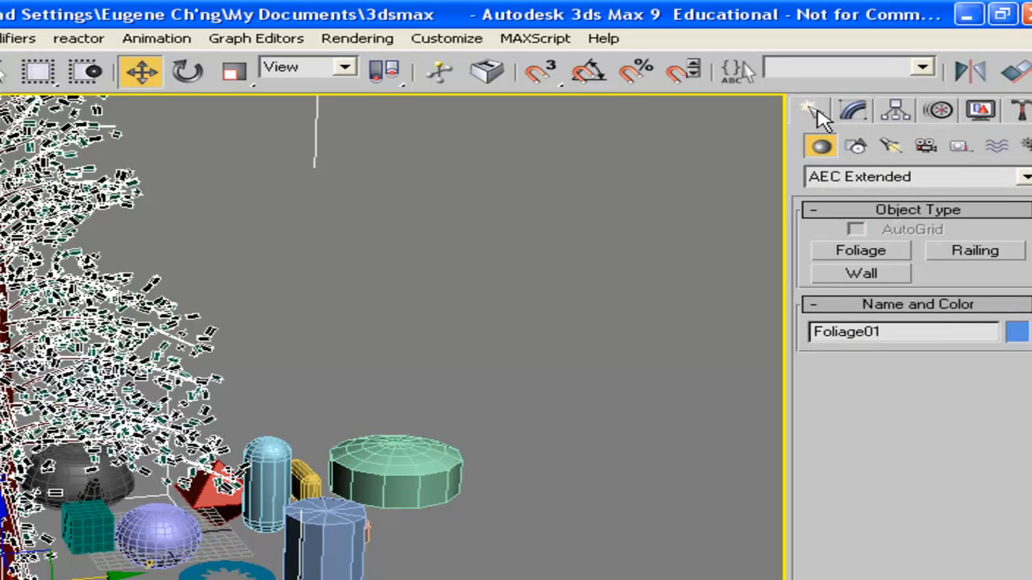
pyautogui.click(860, 175)
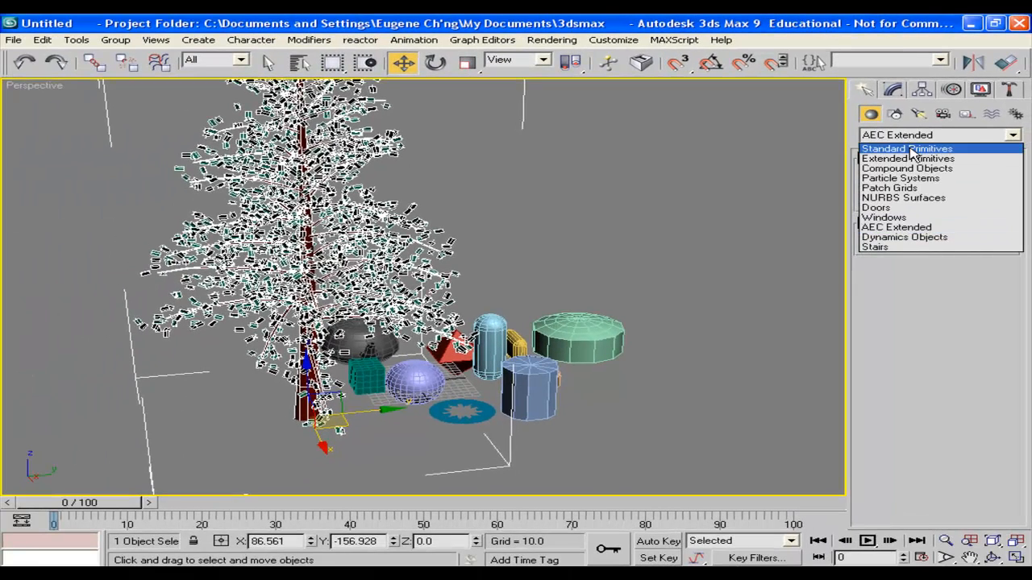
pyautogui.click(912, 151)
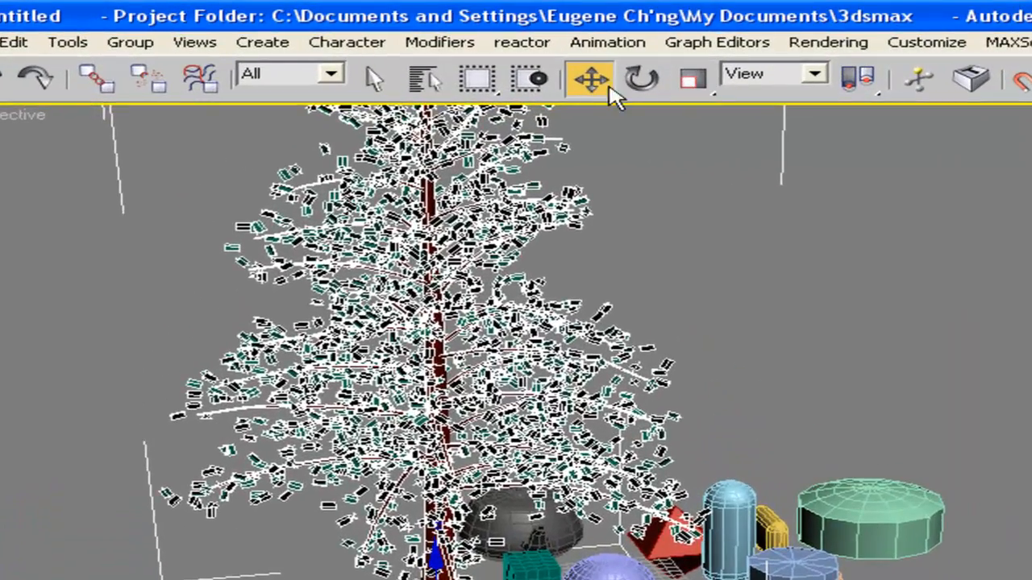
pyautogui.keyDown('alt'); pyautogui.moveTo(532, 386); pyautogui.dragTo(603, 384, button='middle'); pyautogui.keyUp('alt')
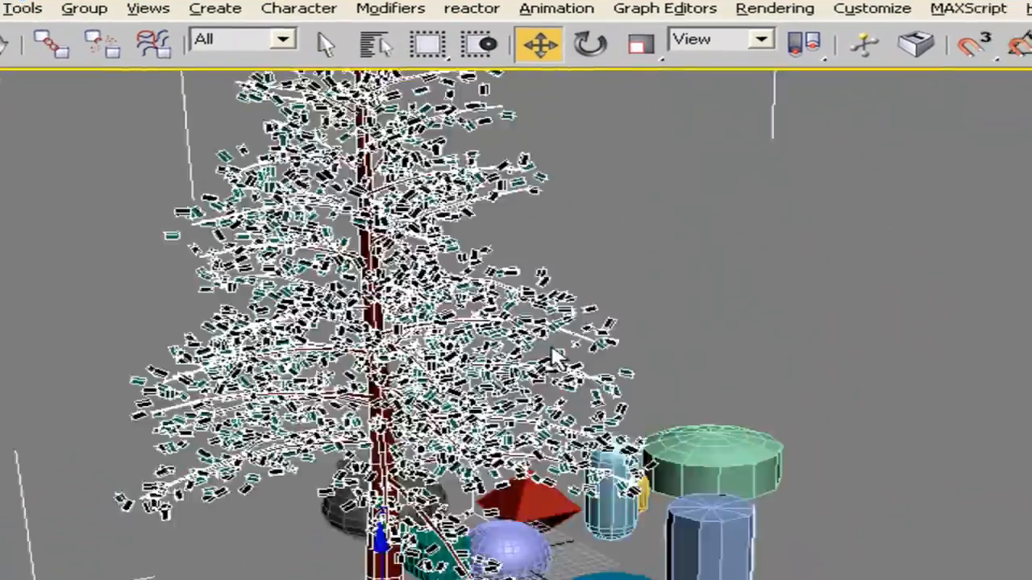
pyautogui.keyDown('alt'); pyautogui.moveTo(553, 357); pyautogui.dragTo(484, 356, button='middle'); pyautogui.keyUp('alt')
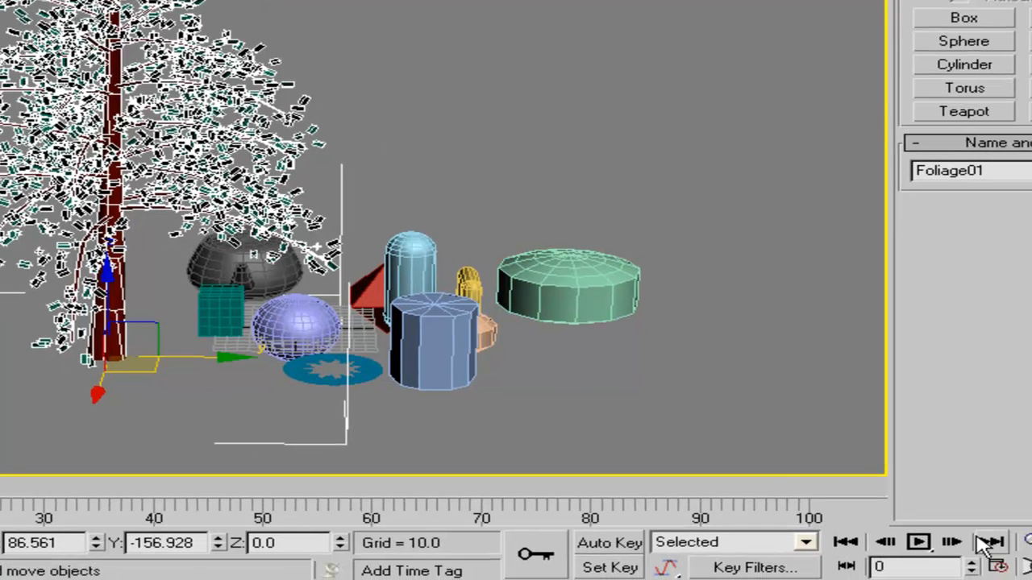